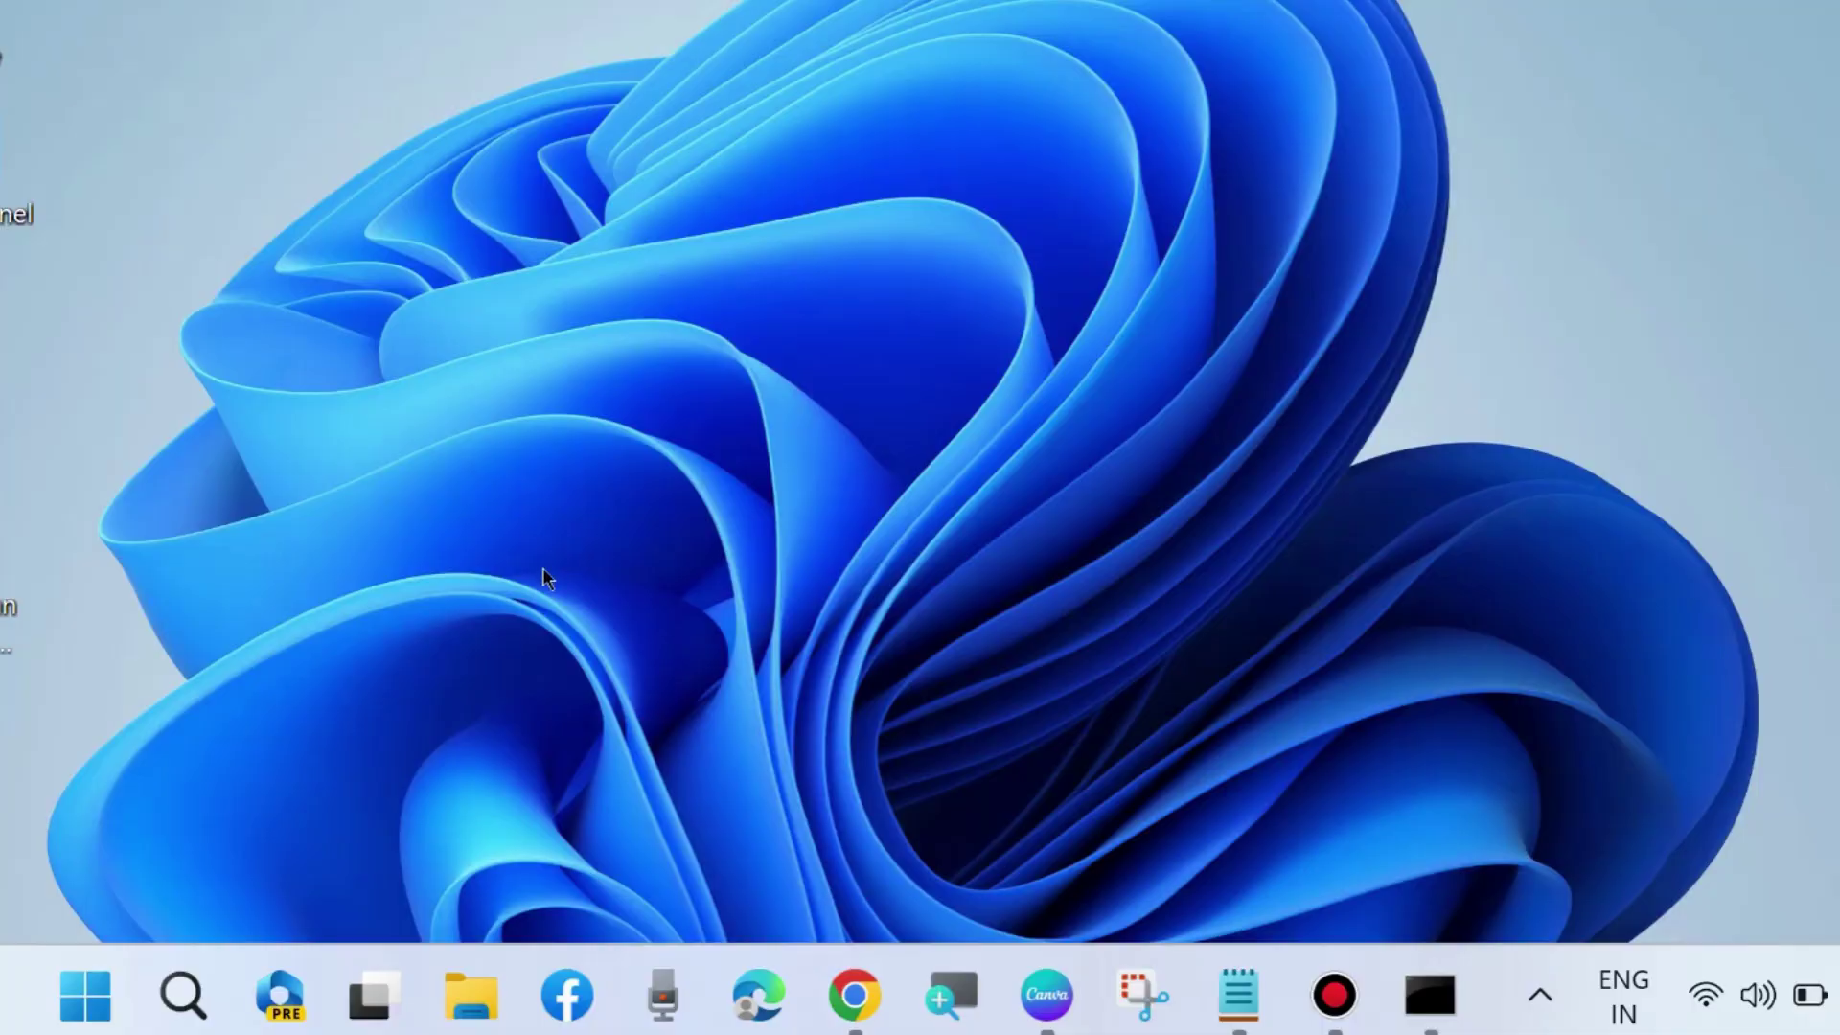
# Search Windows for cmd so Command Prompt appears as the best match
pyautogui.click(182, 992)
pyautogui.write('cmd')
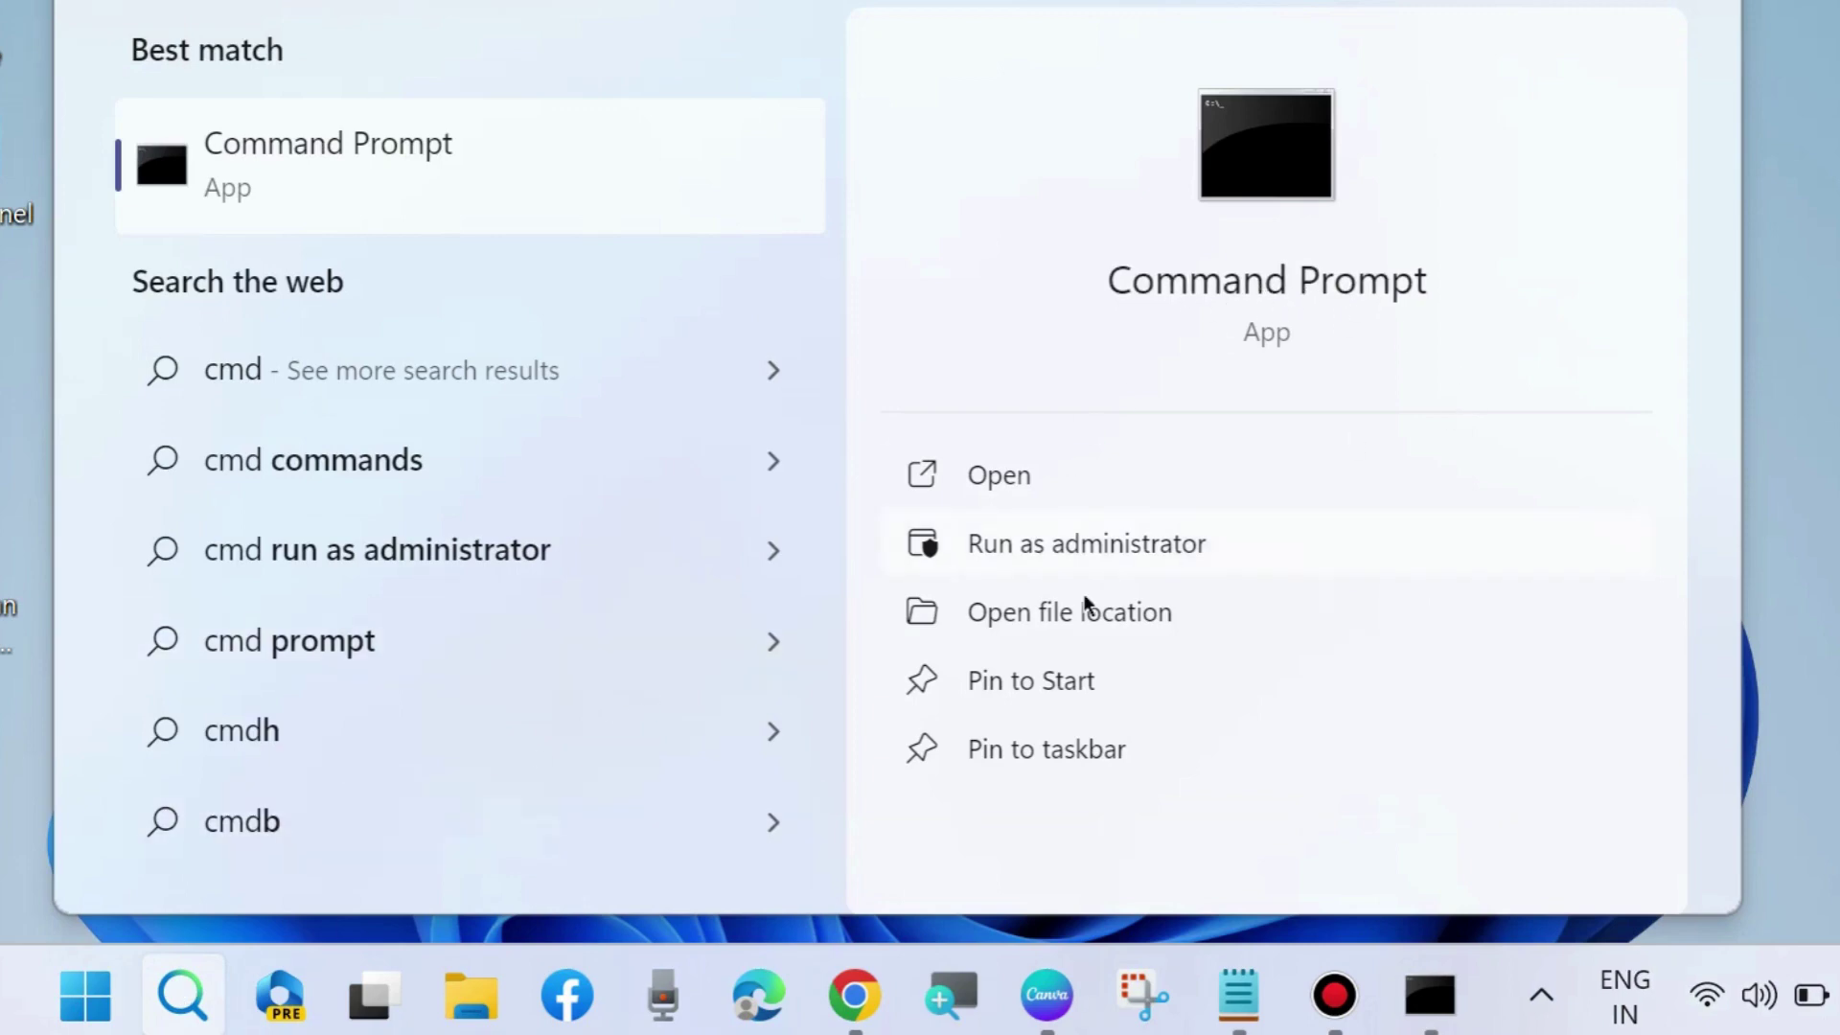
# Review the scanhealth, checkhealth and restorehealth dism lines in the Notepad notes
pyautogui.click(1430, 994)
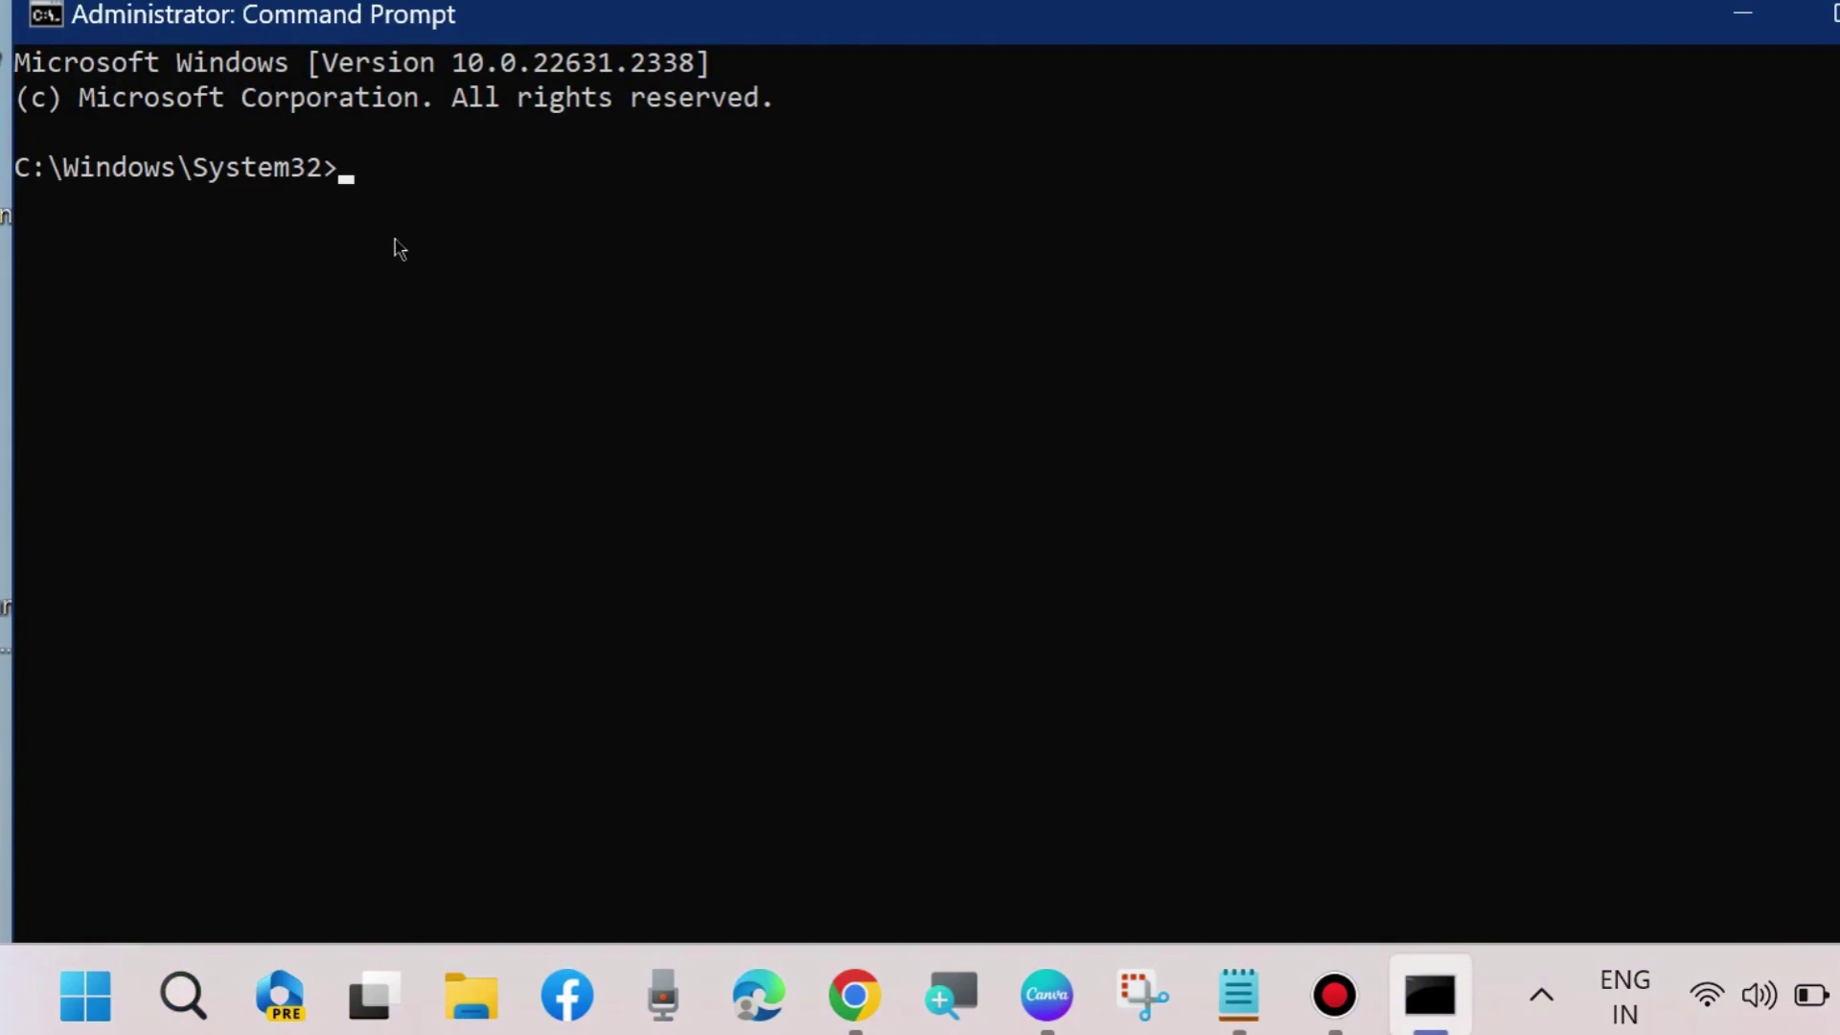
pyautogui.click(1237, 997)
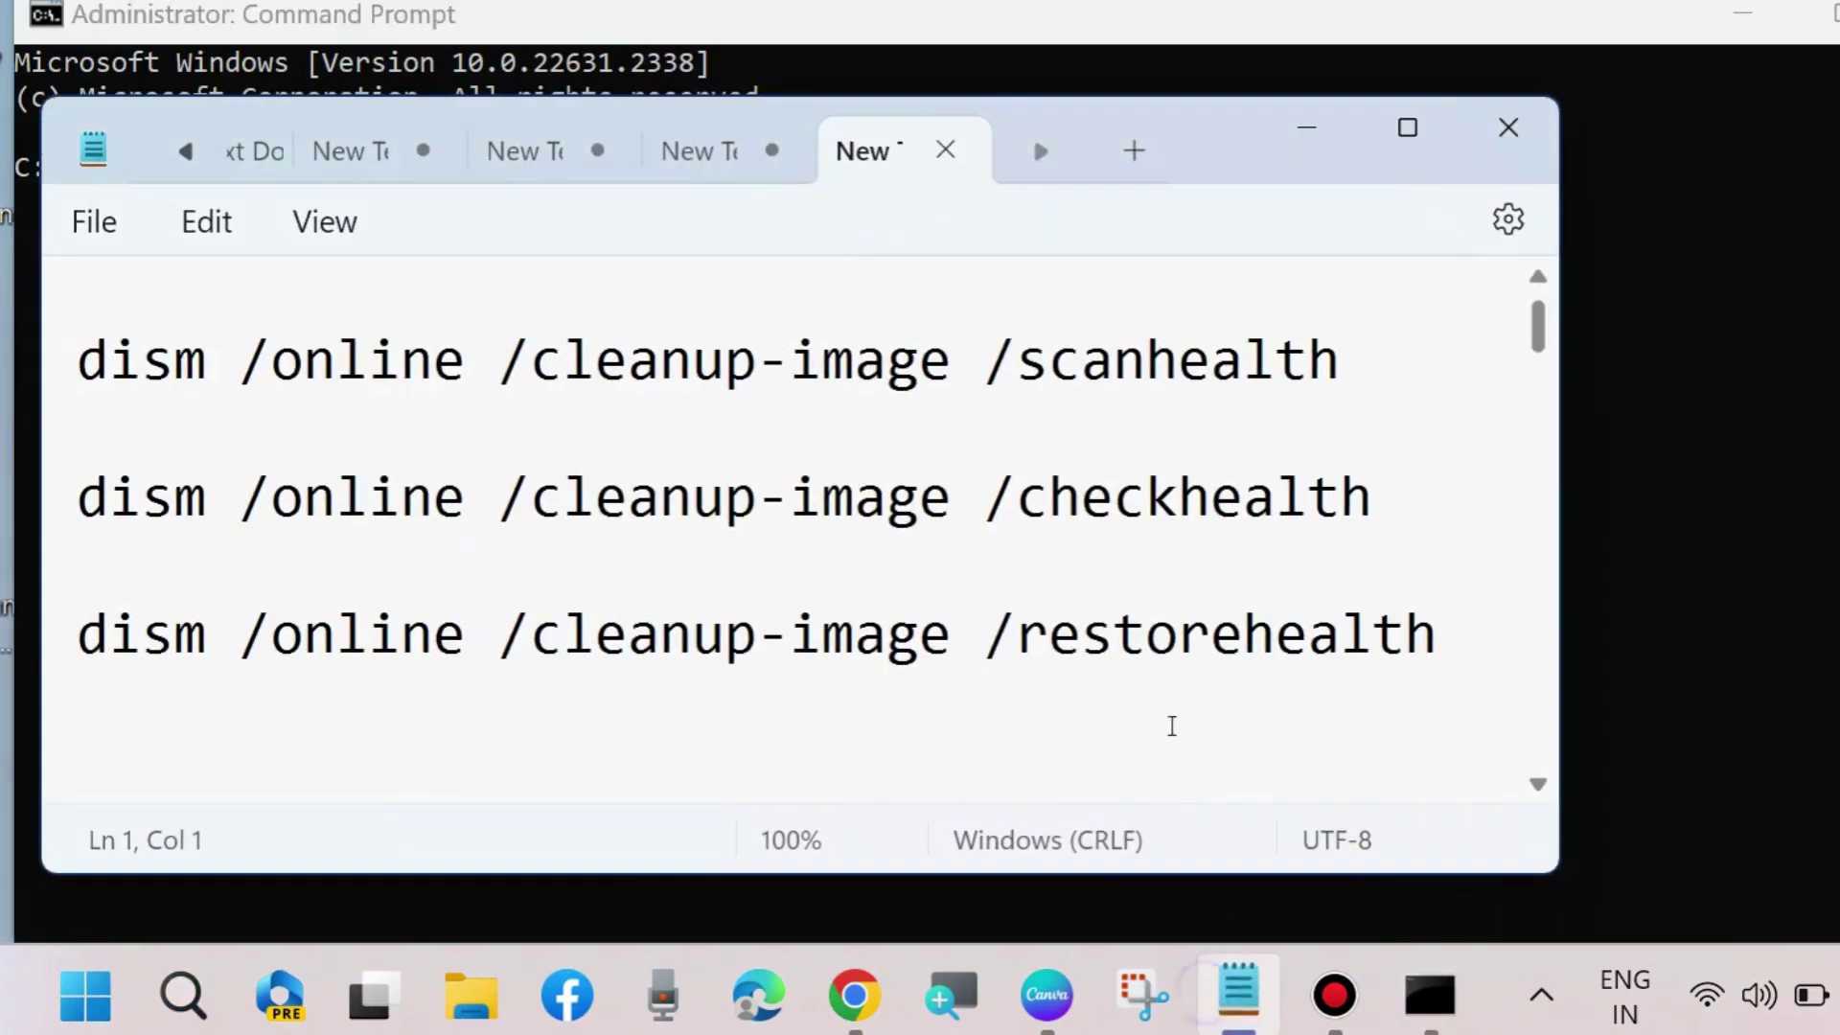
pyautogui.moveTo(1236, 146); pyautogui.dragTo(1526, 238)
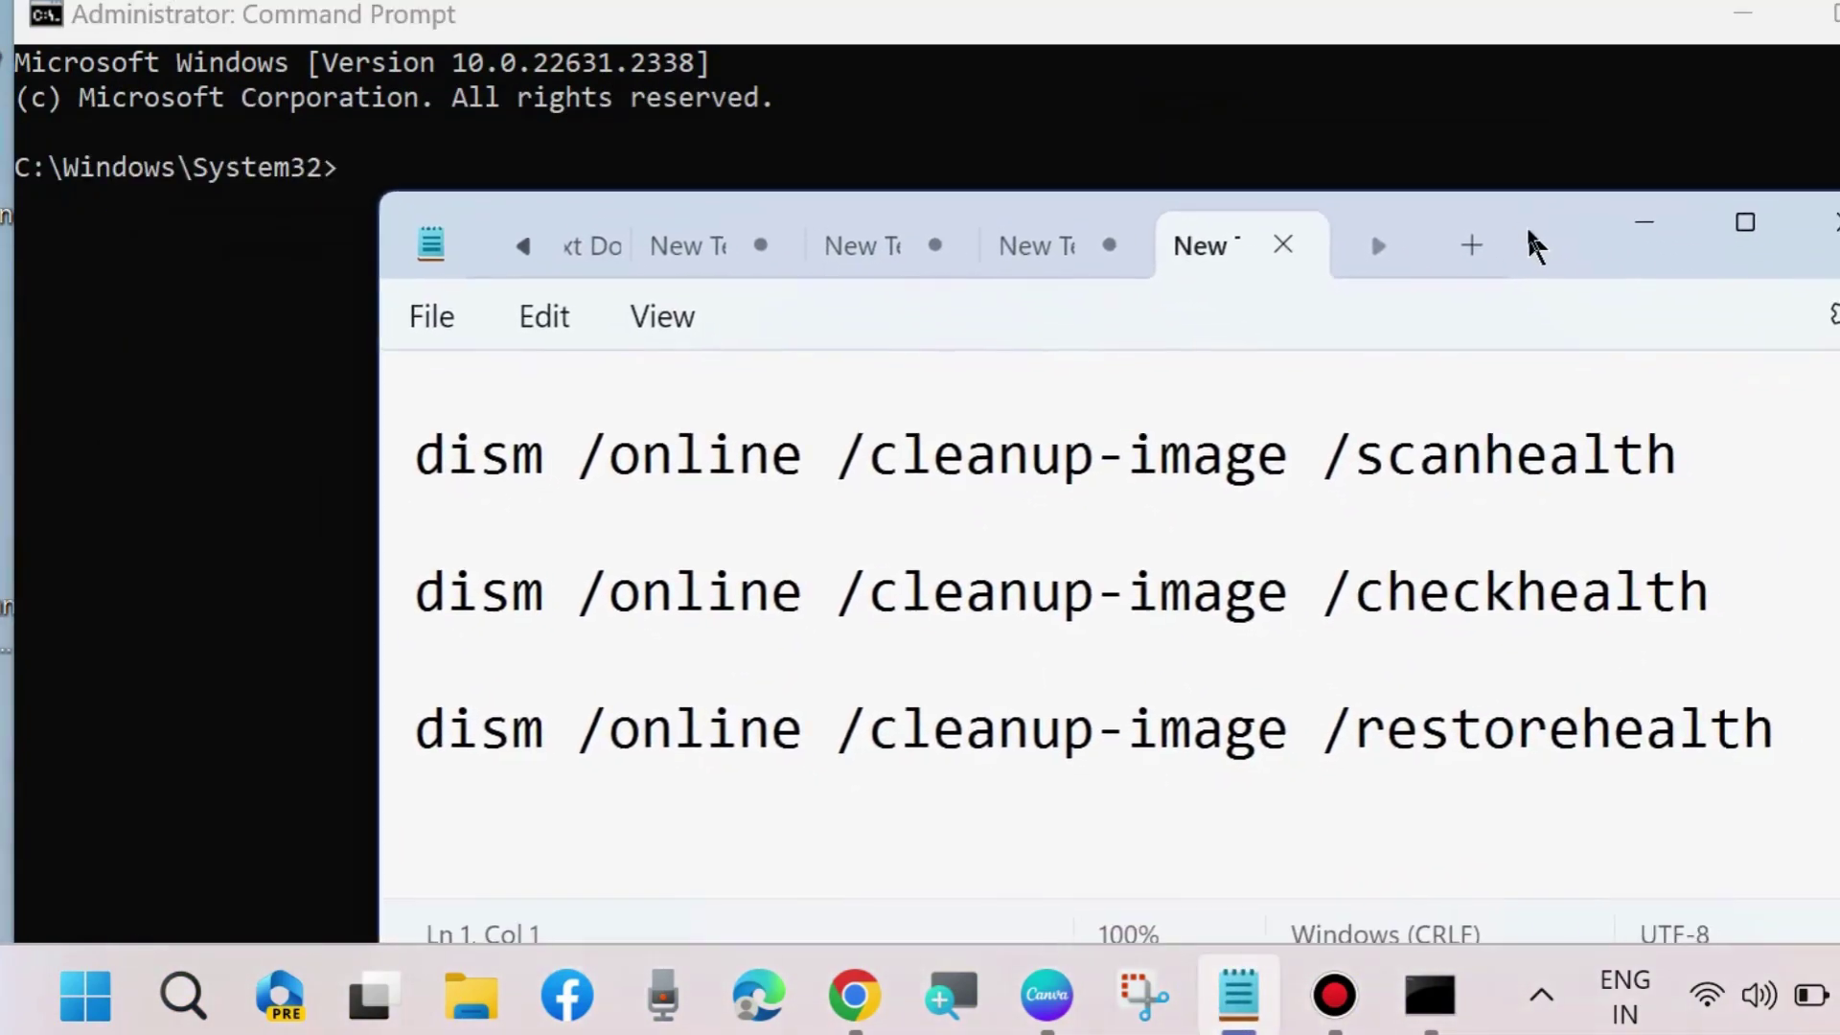
pyautogui.tripleClick(401, 469)
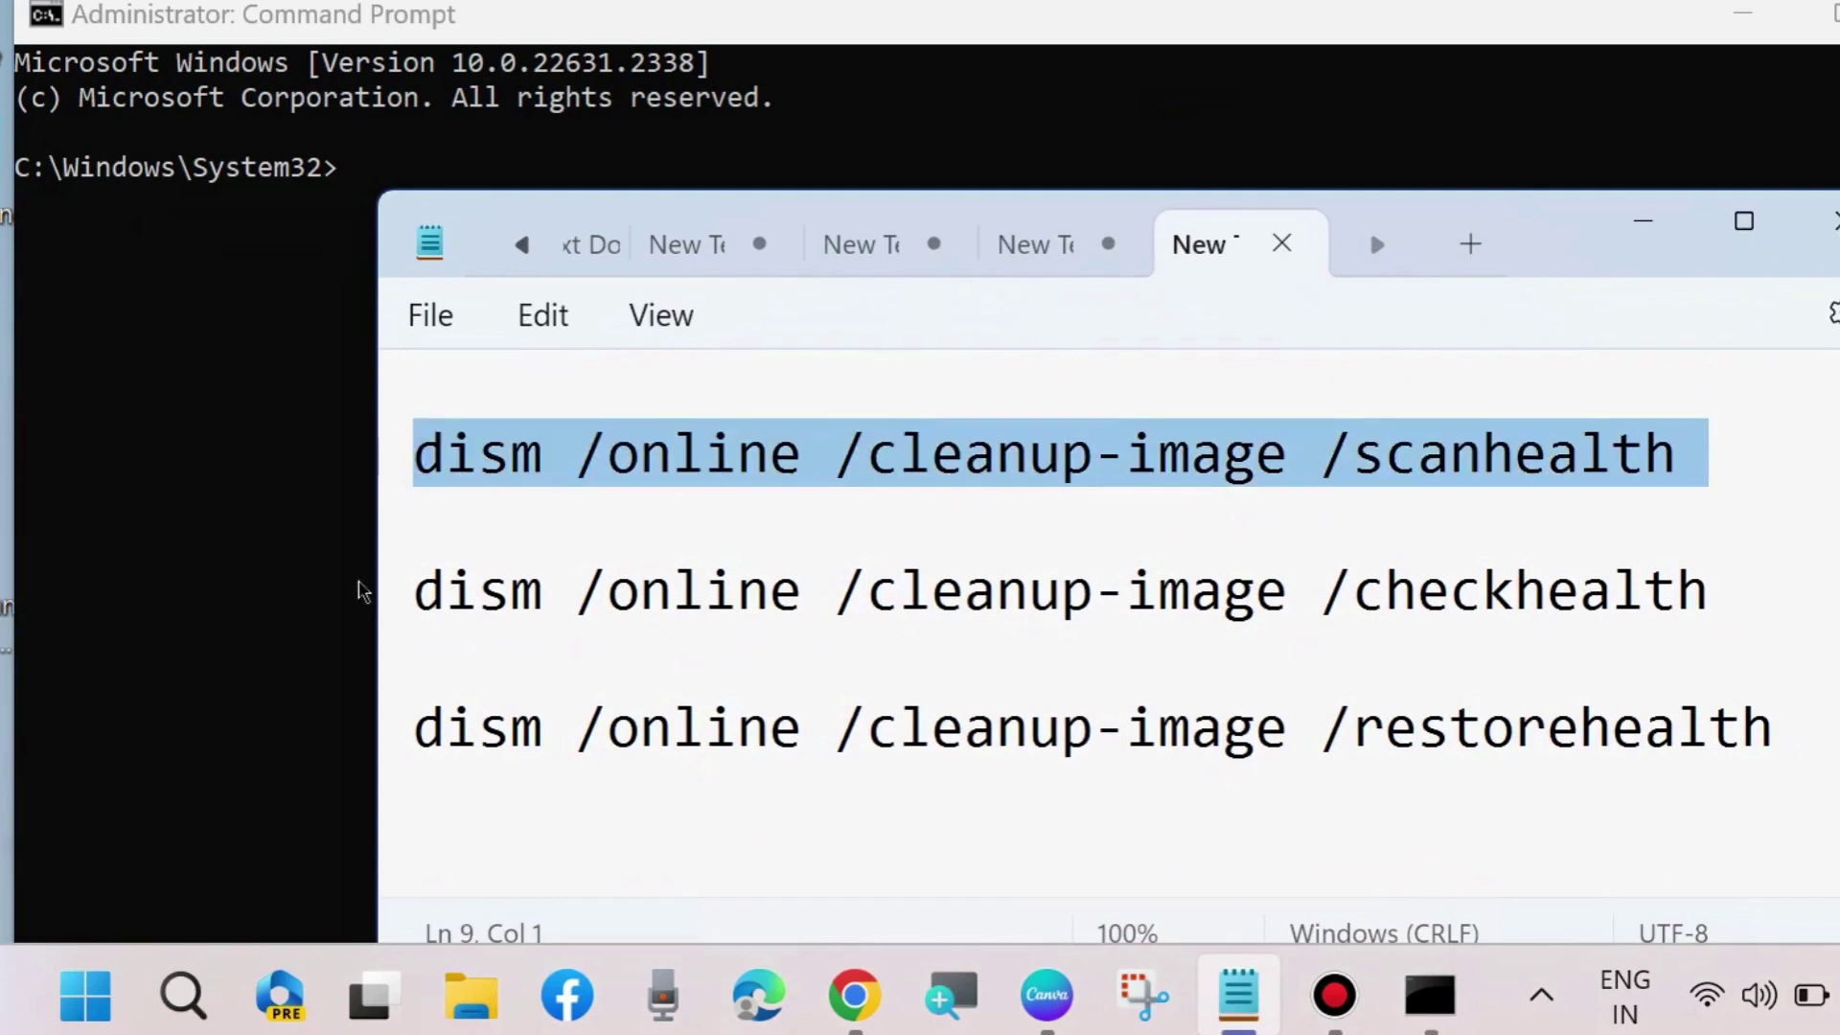
pyautogui.tripleClick(377, 602)
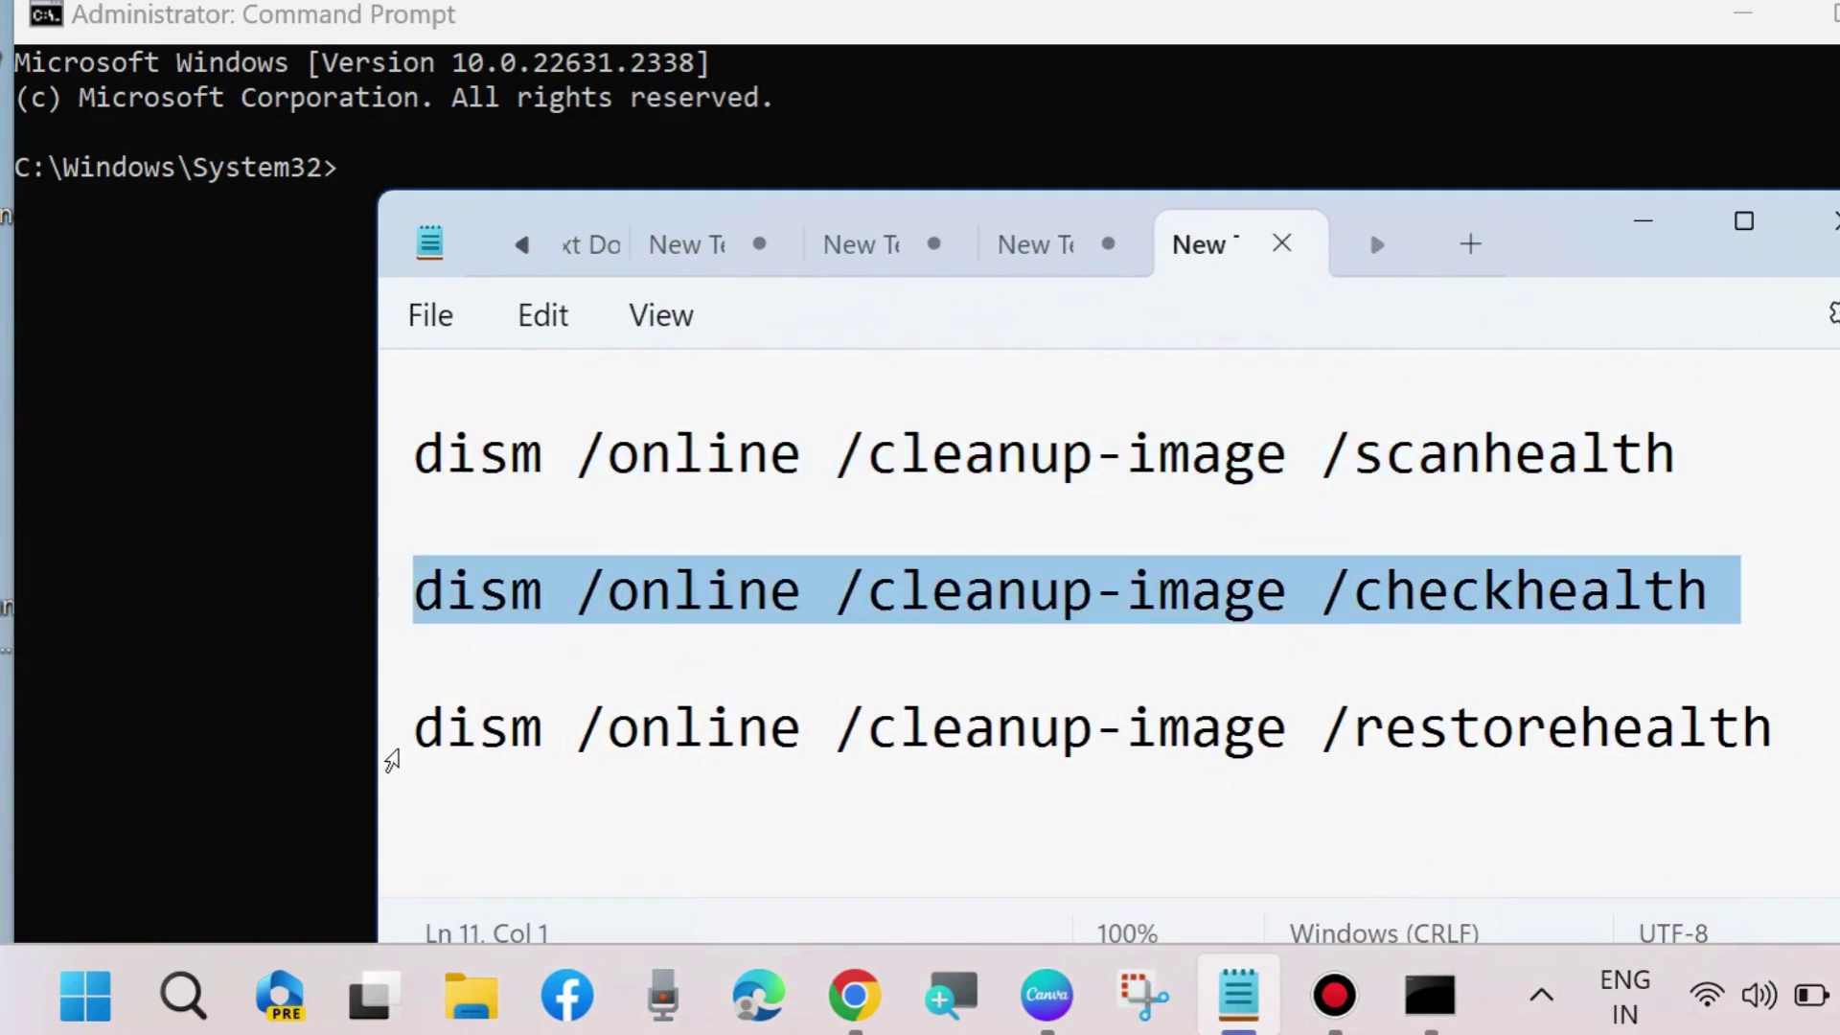
pyautogui.tripleClick(392, 757)
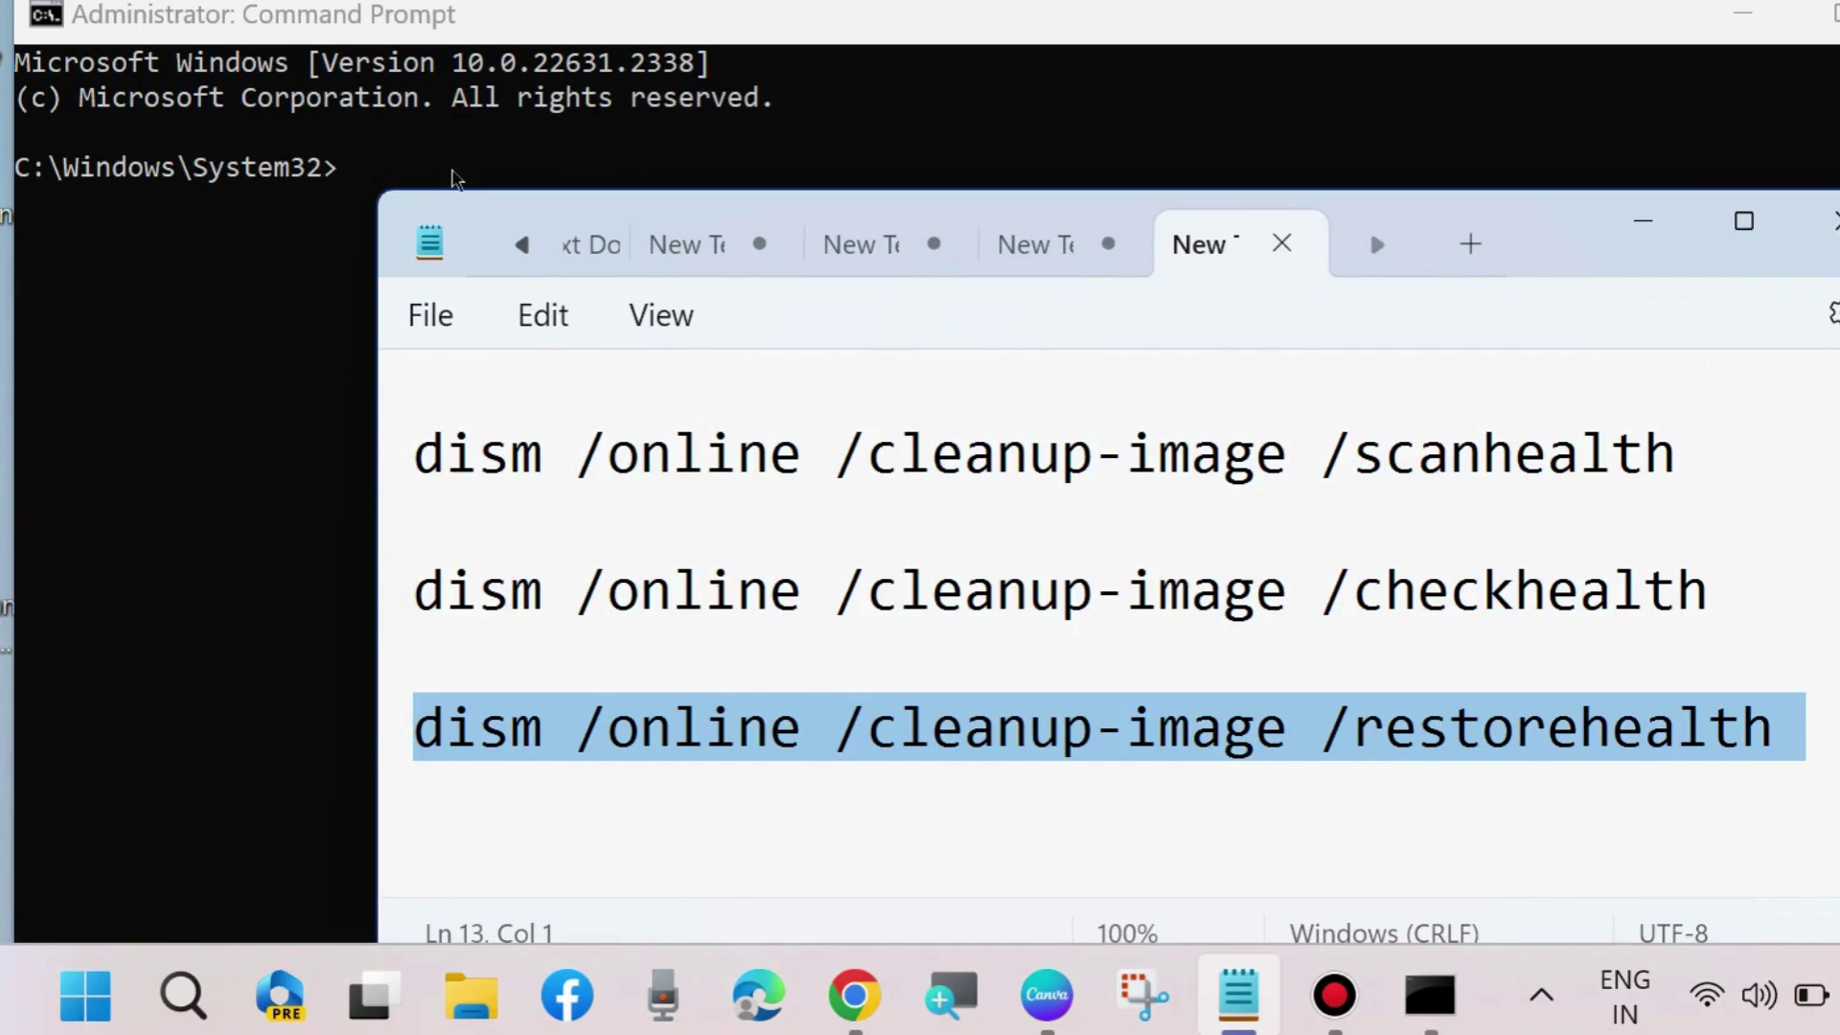
# Enter sfc /scannow at the administrator Command Prompt, then clear the windows to the desktop
pyautogui.click(359, 185)
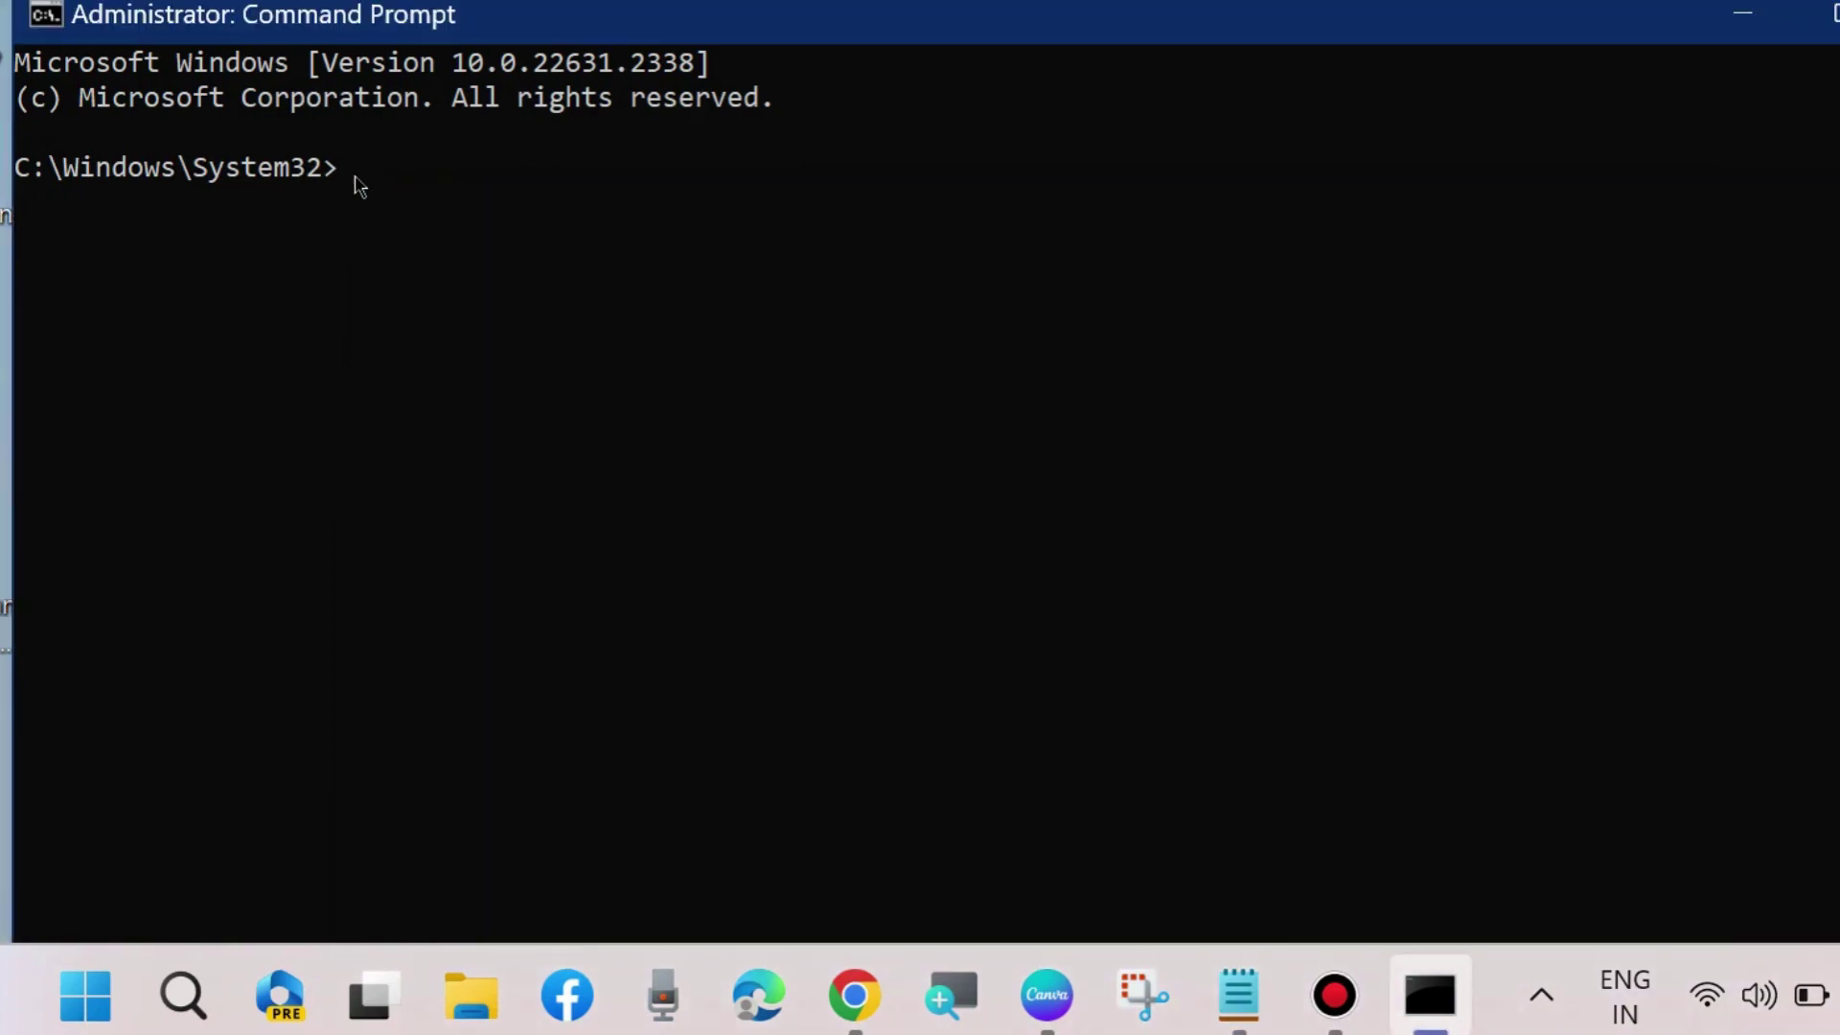
pyautogui.write('sfc /scannow')
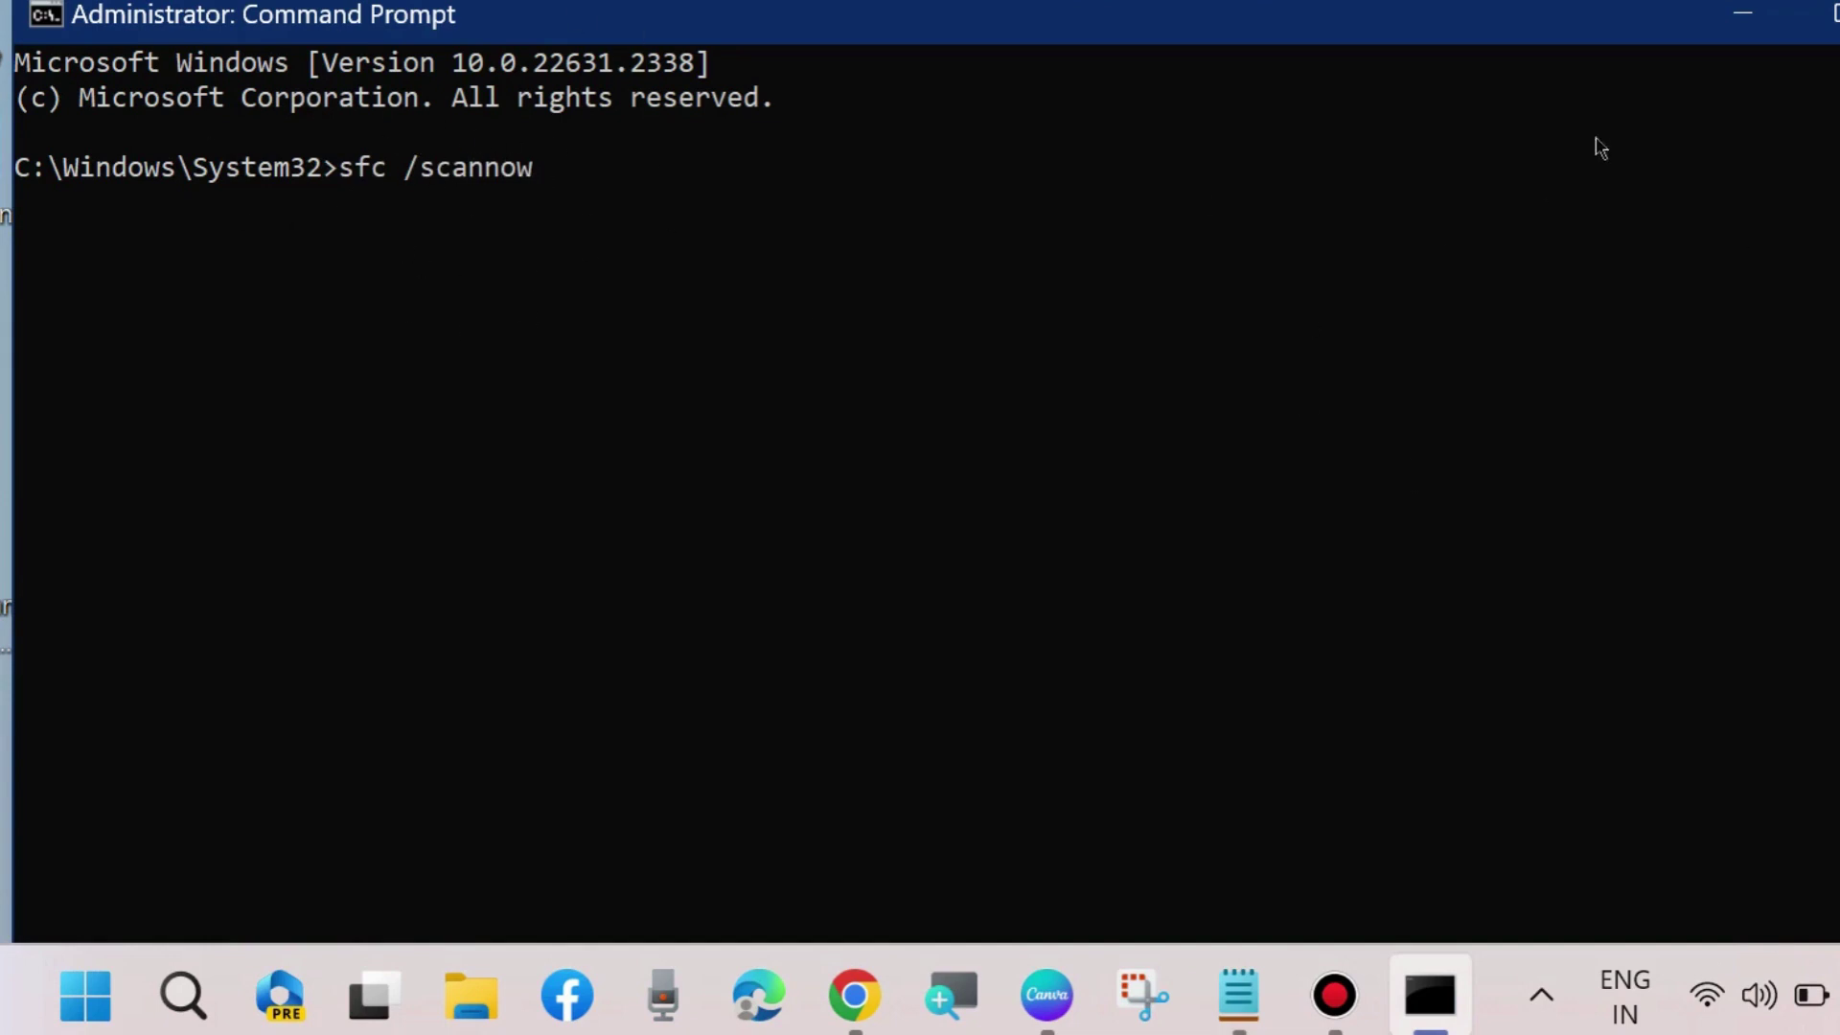
pyautogui.click(1744, 23)
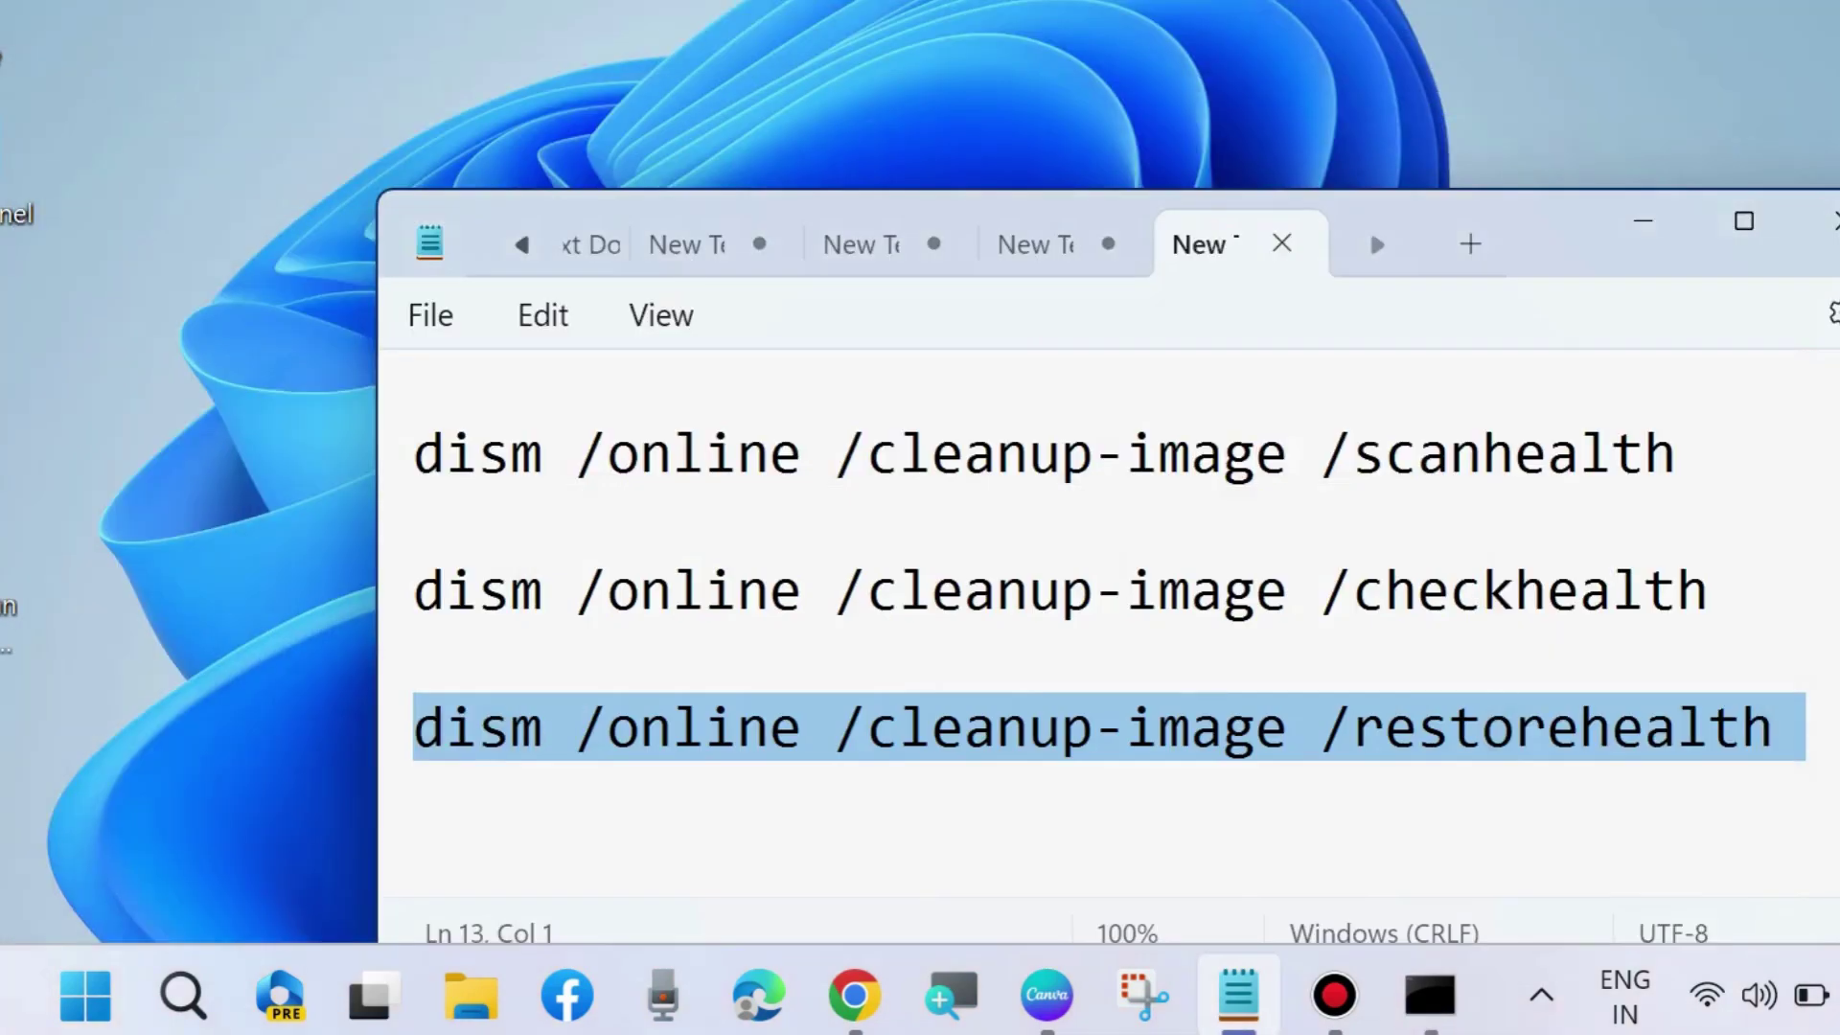
pyautogui.press('super+d')
# Open File Explorer and switch its side pane to the Preview pane
pyautogui.click(460, 980)
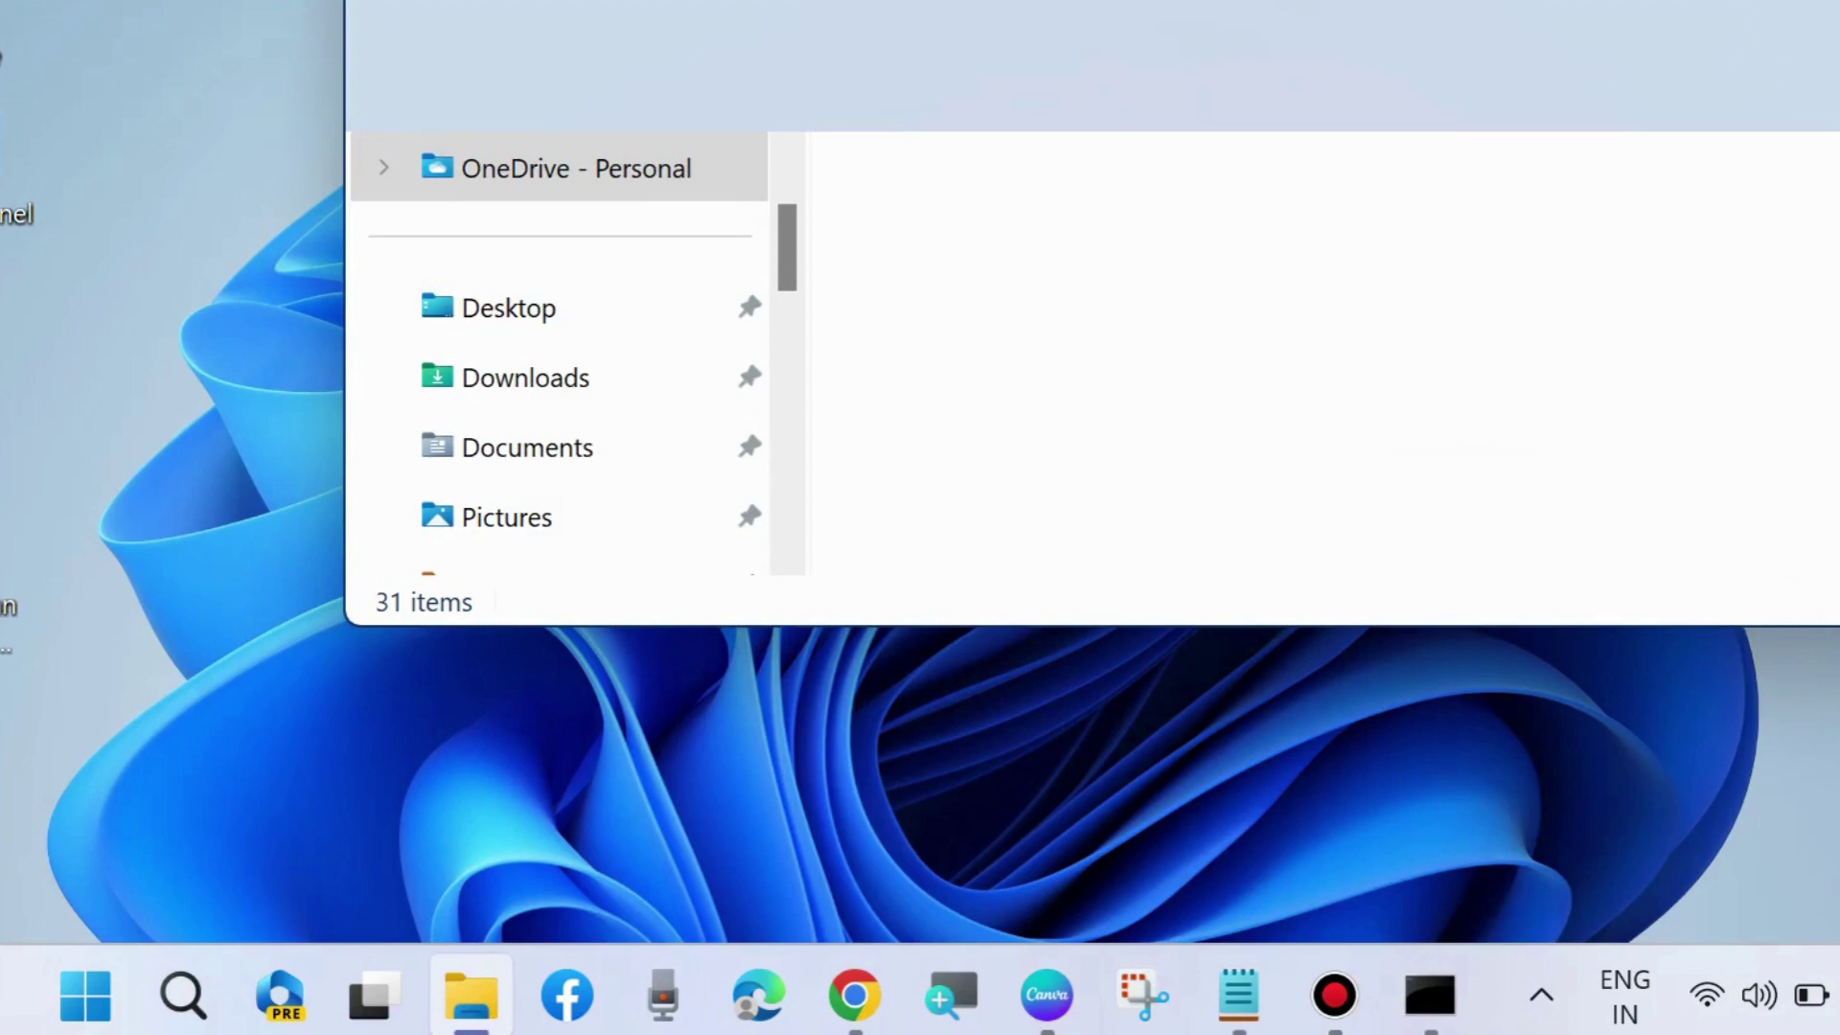
pyautogui.moveTo(1273, 5); pyautogui.dragTo(1048, 9)
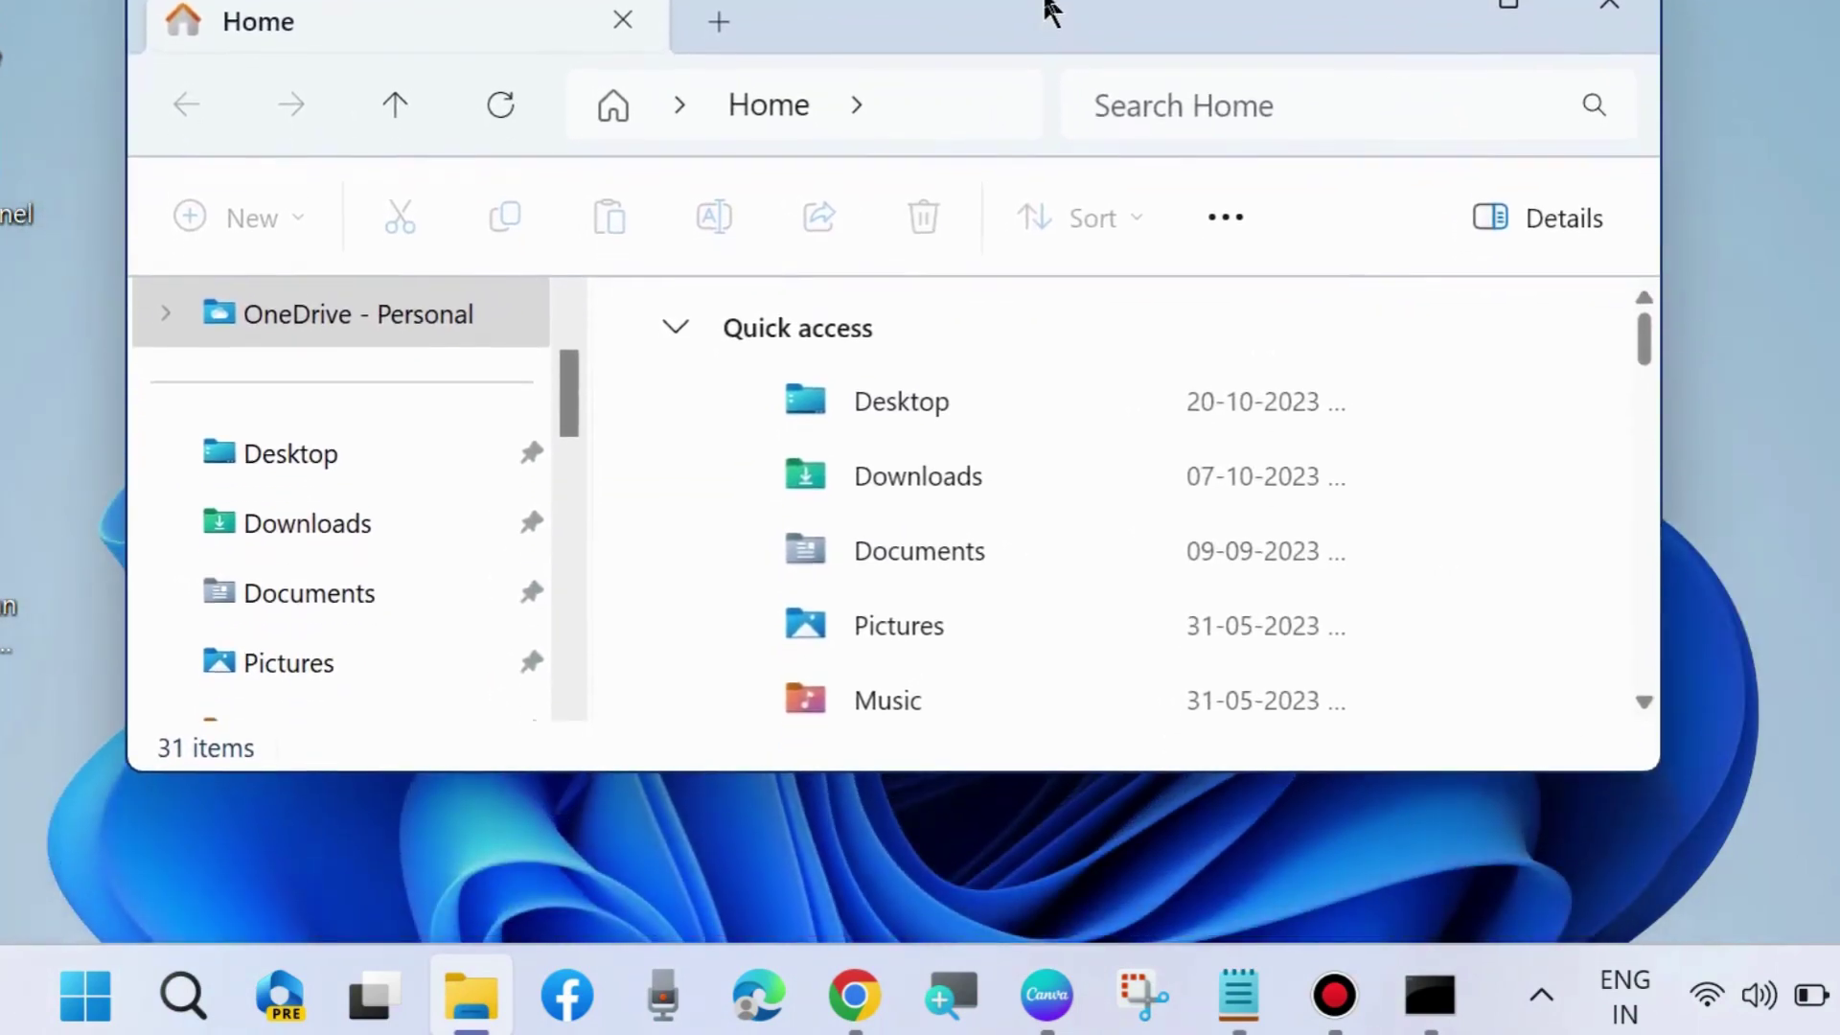
pyautogui.click(1223, 219)
pyautogui.moveTo(1132, 315)
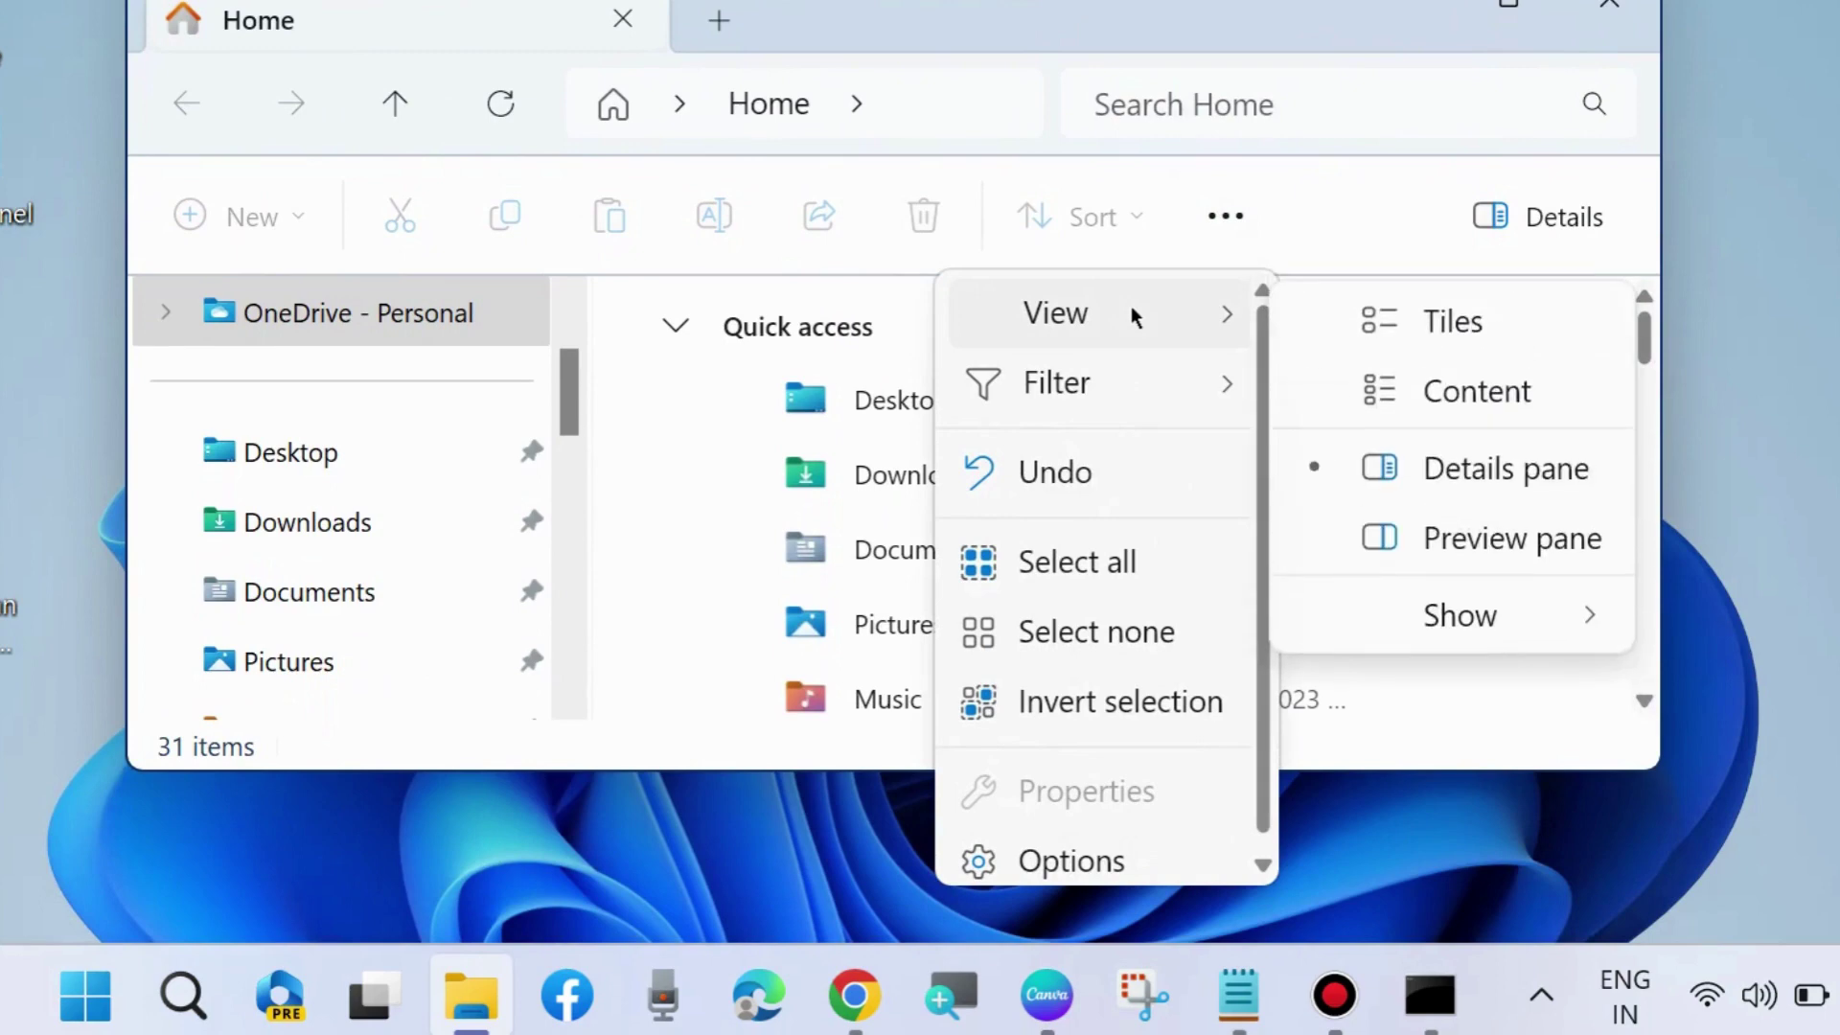
pyautogui.click(1313, 532)
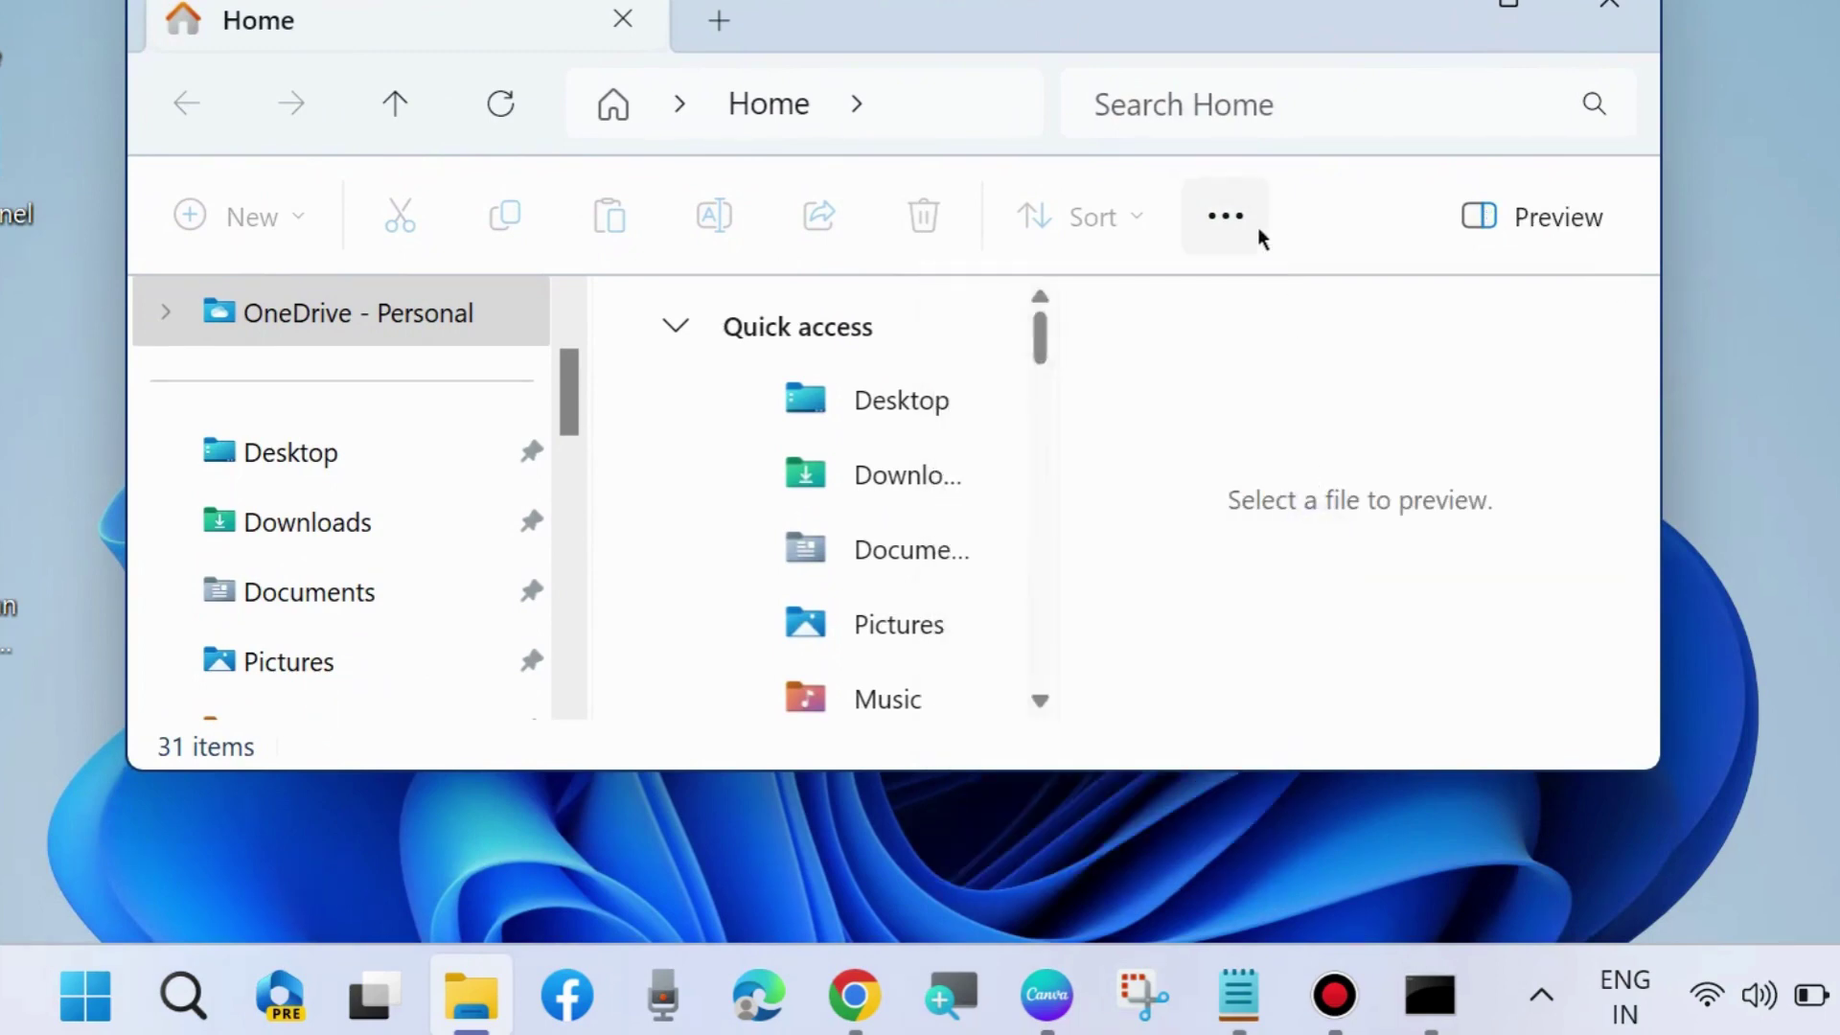
# Recheck the View options with the Preview pane kept on, then close File Explorer
pyautogui.click(1230, 221)
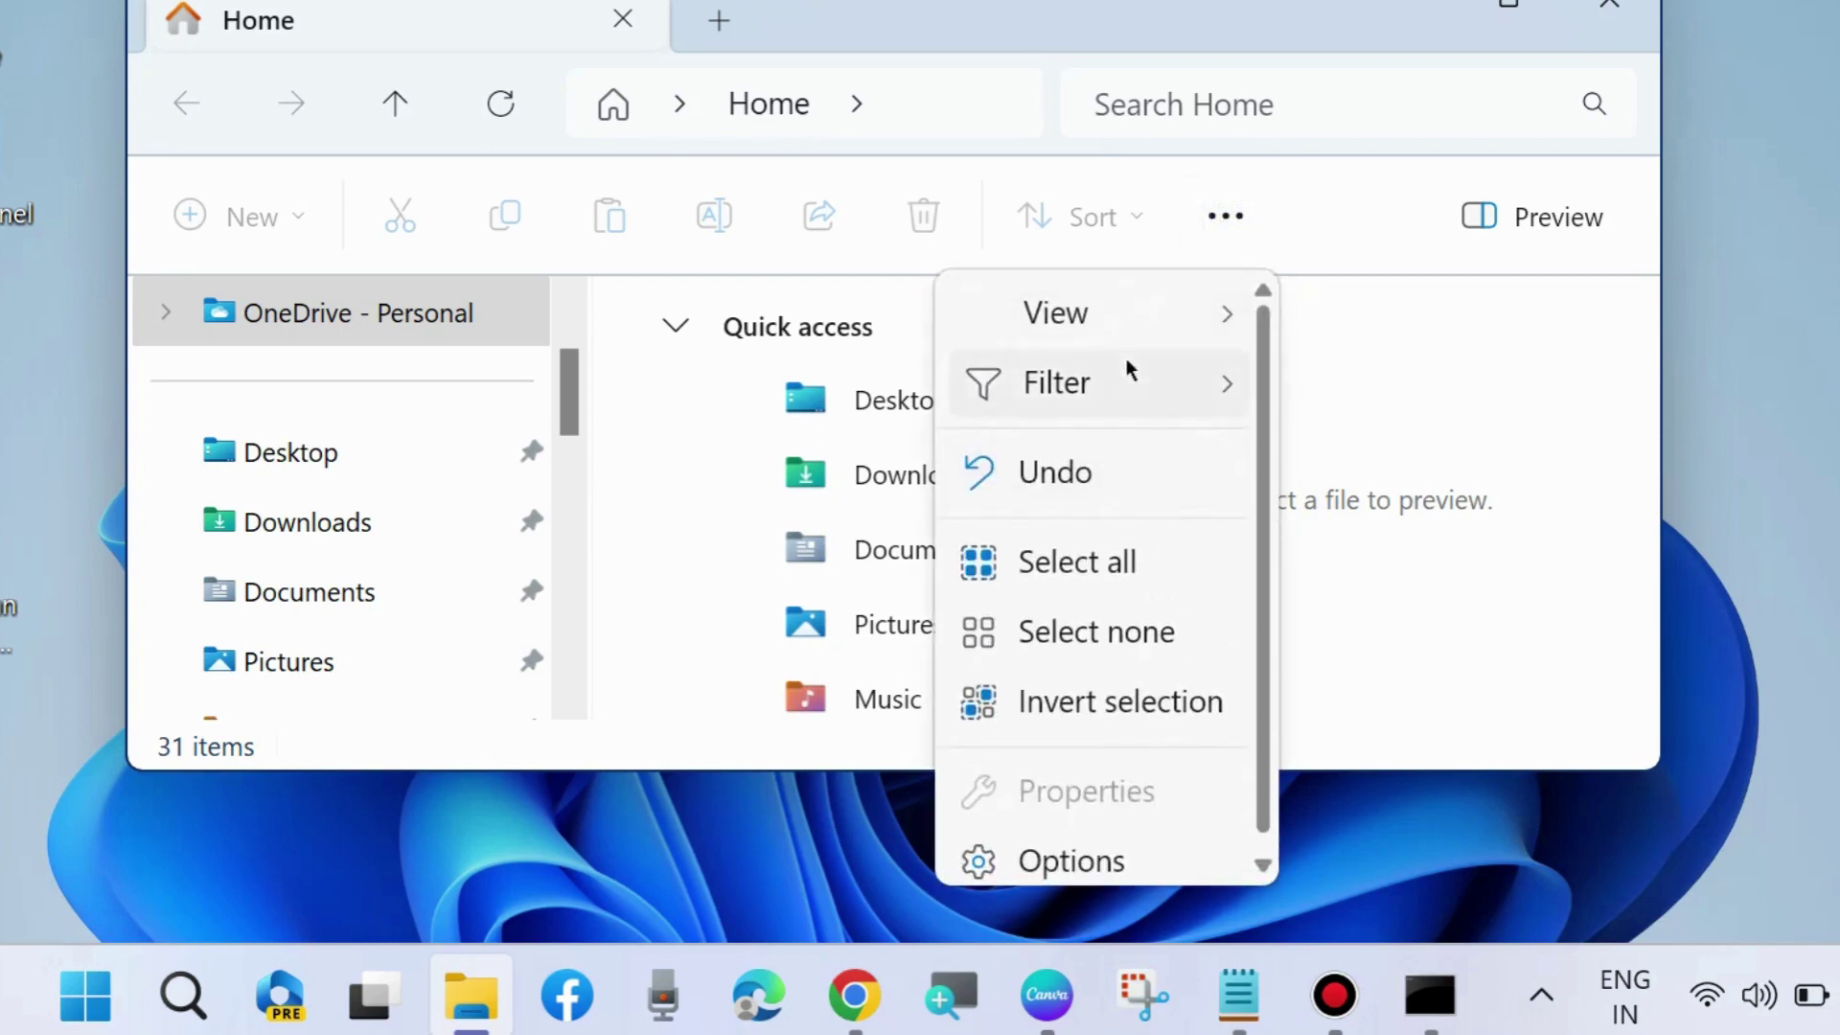
pyautogui.moveTo(1124, 309)
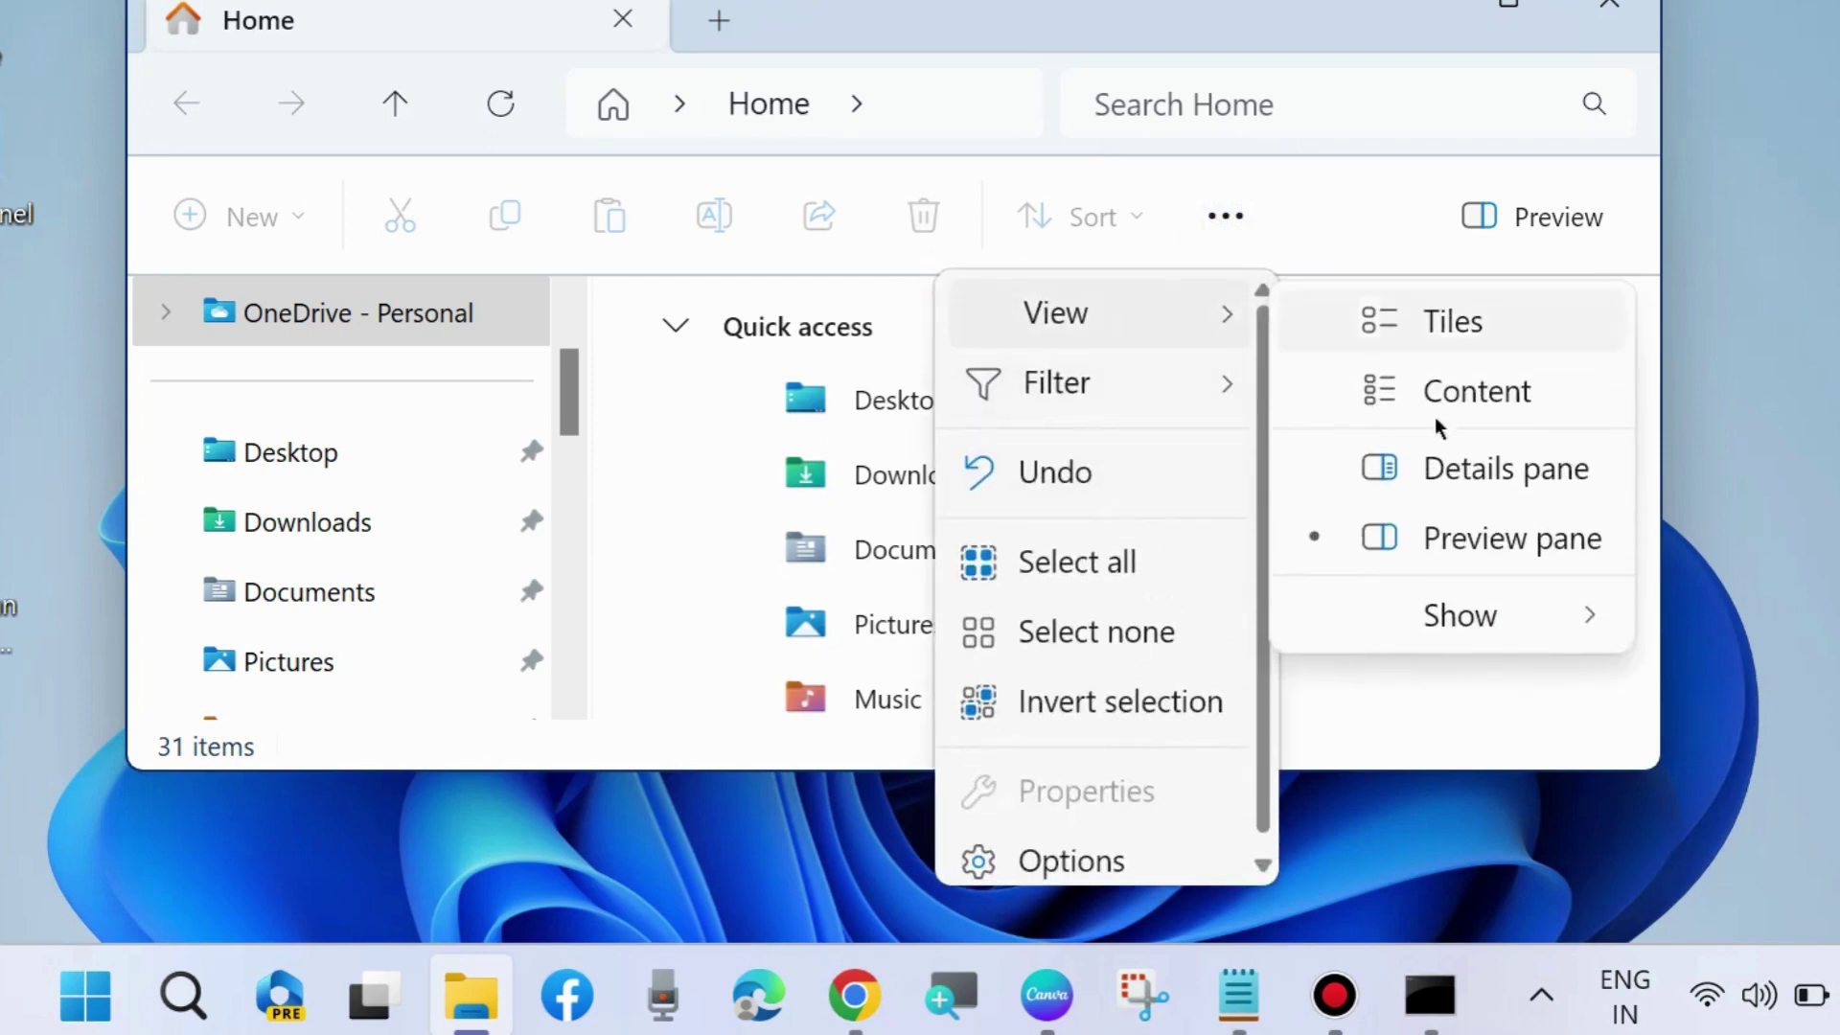
pyautogui.click(1313, 537)
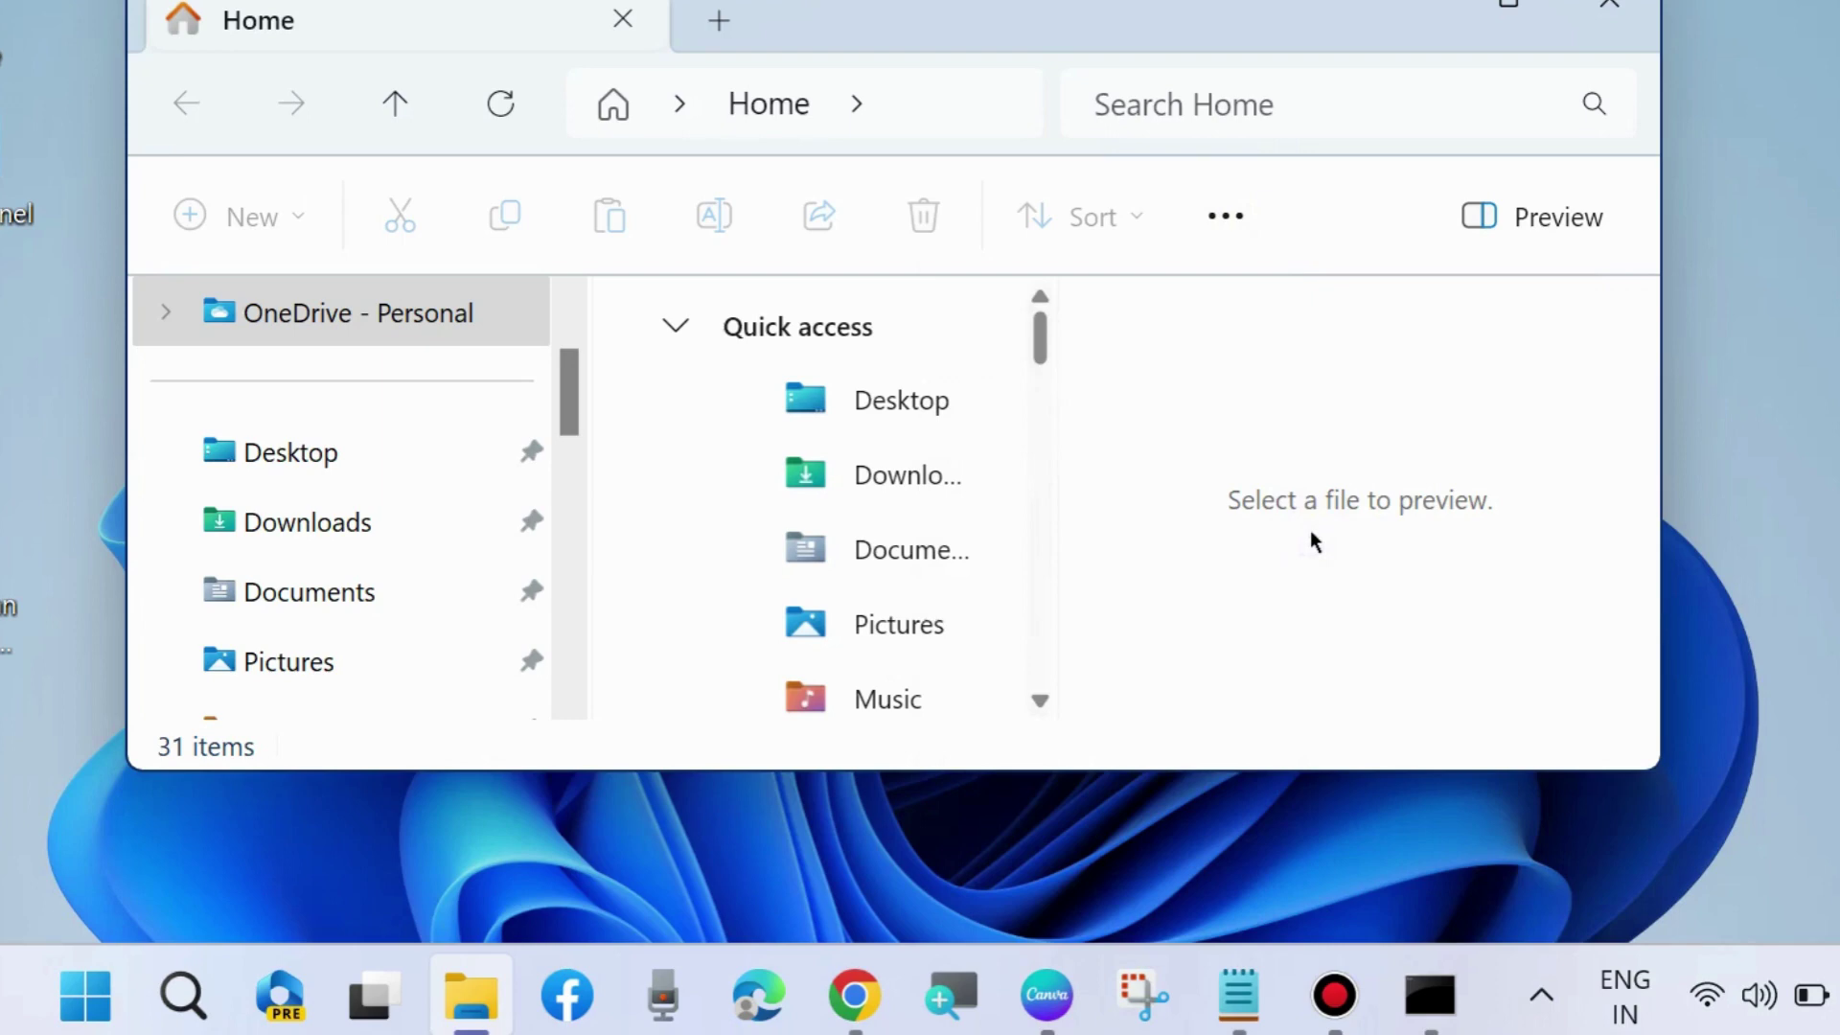
pyautogui.click(1254, 230)
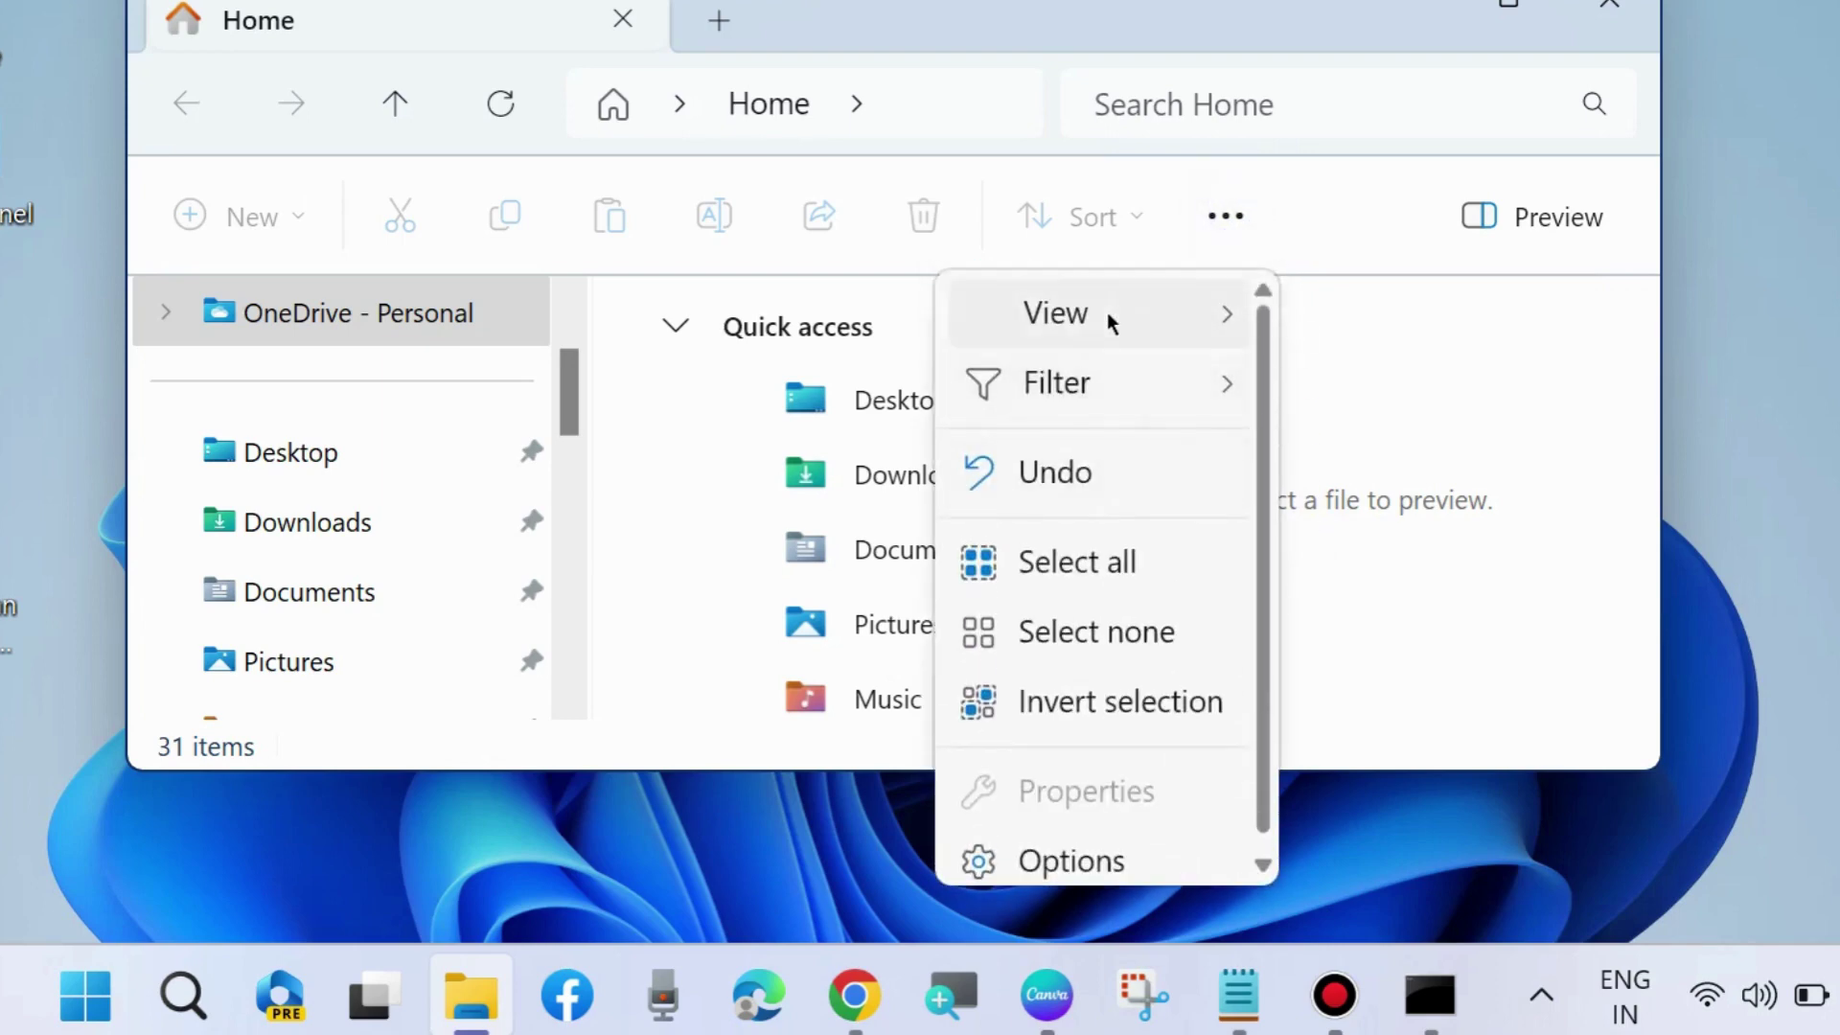
pyautogui.moveTo(1106, 313)
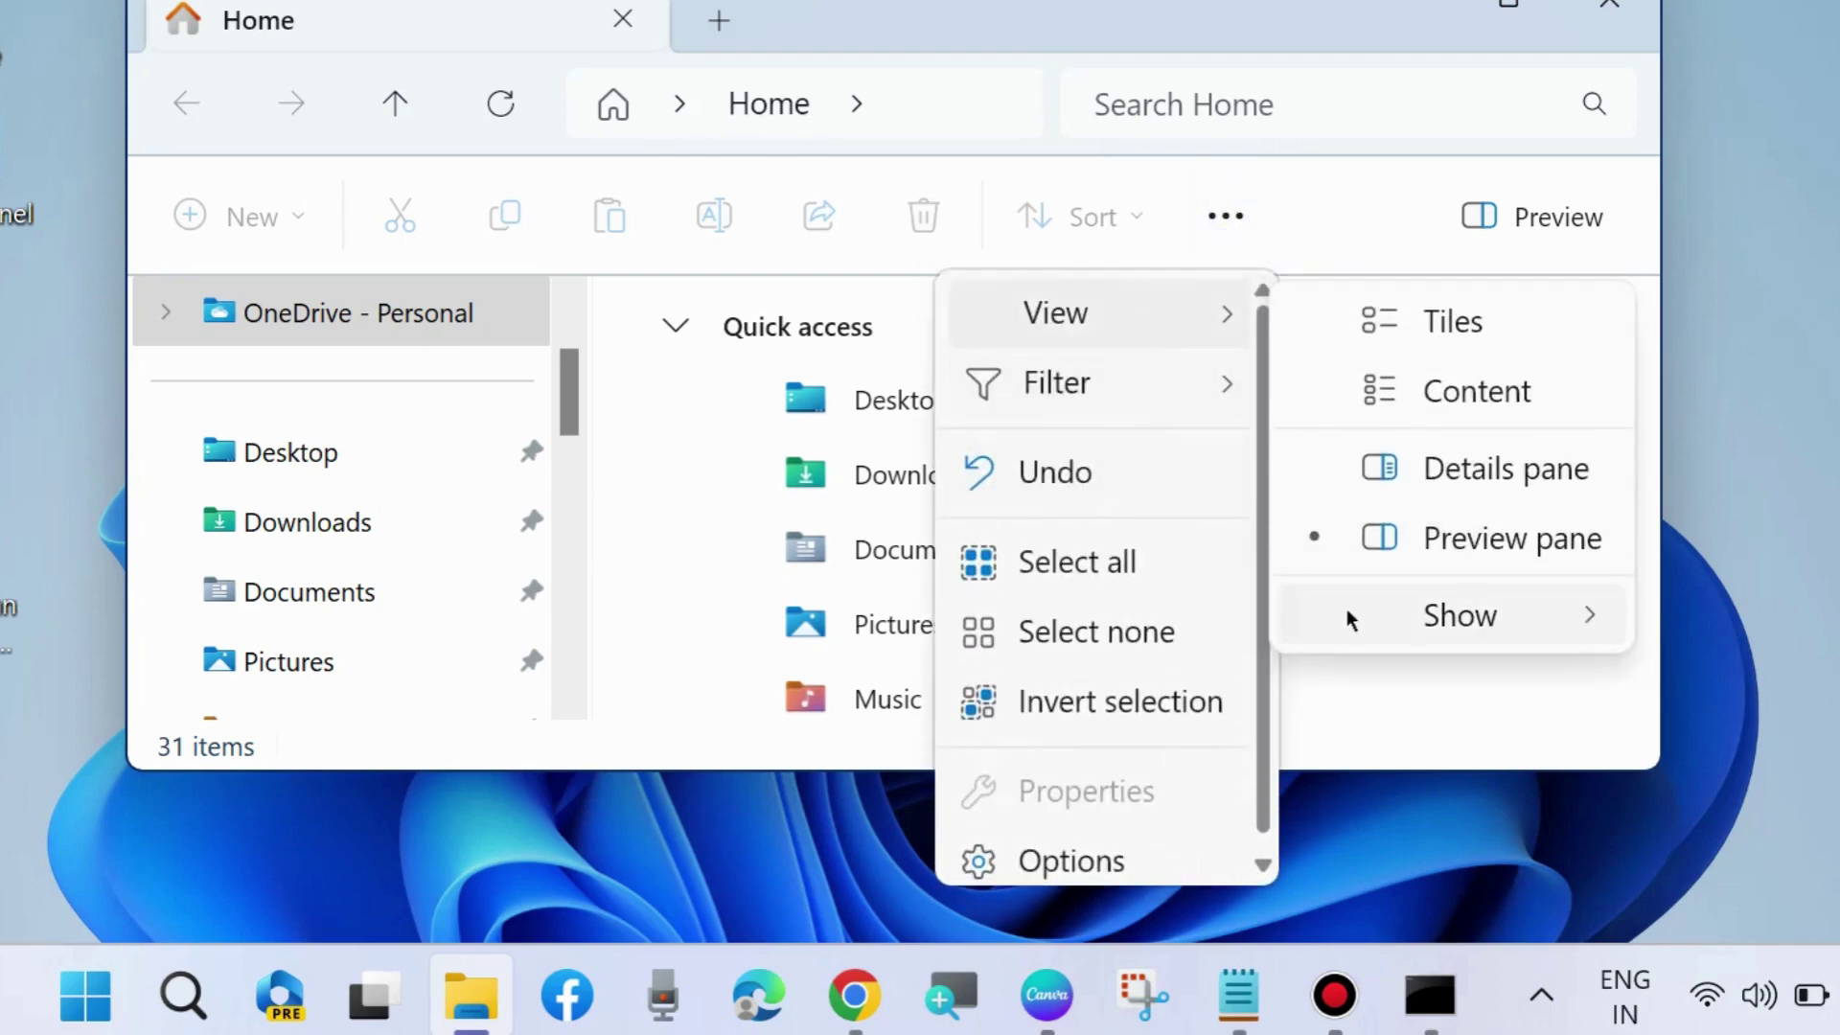
pyautogui.click(1311, 318)
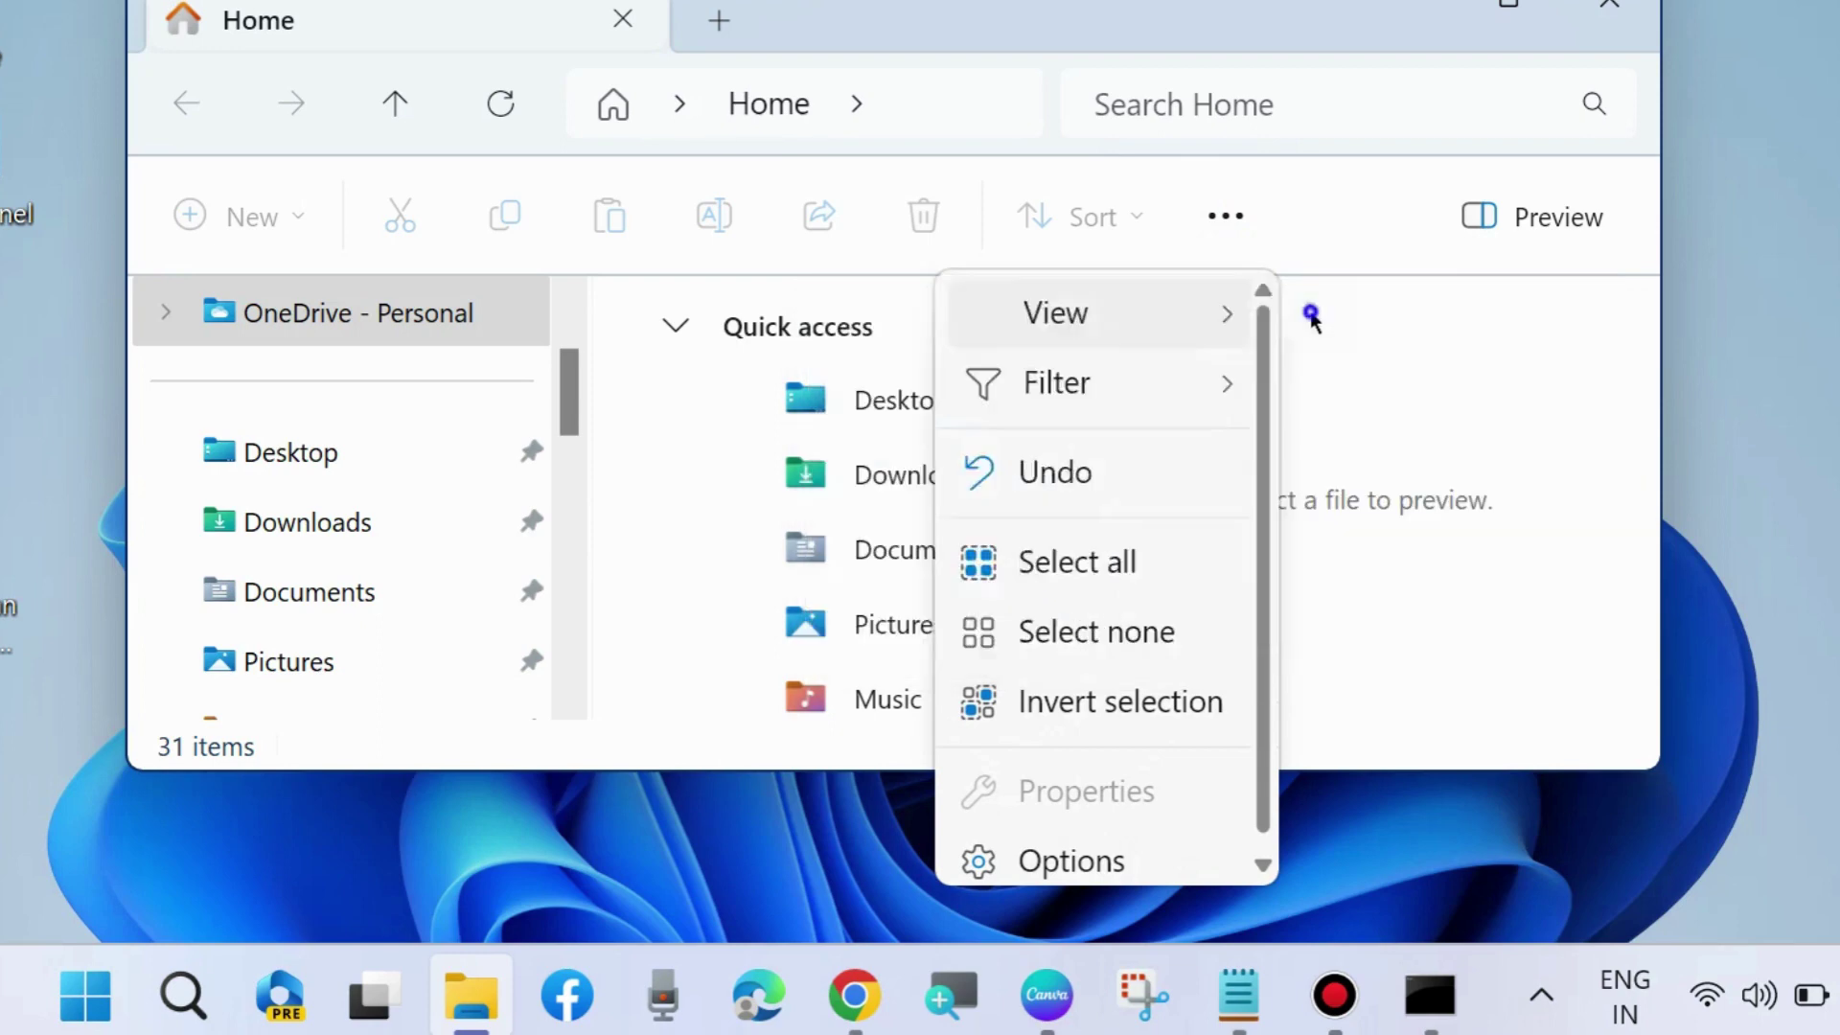
pyautogui.click(1608, 10)
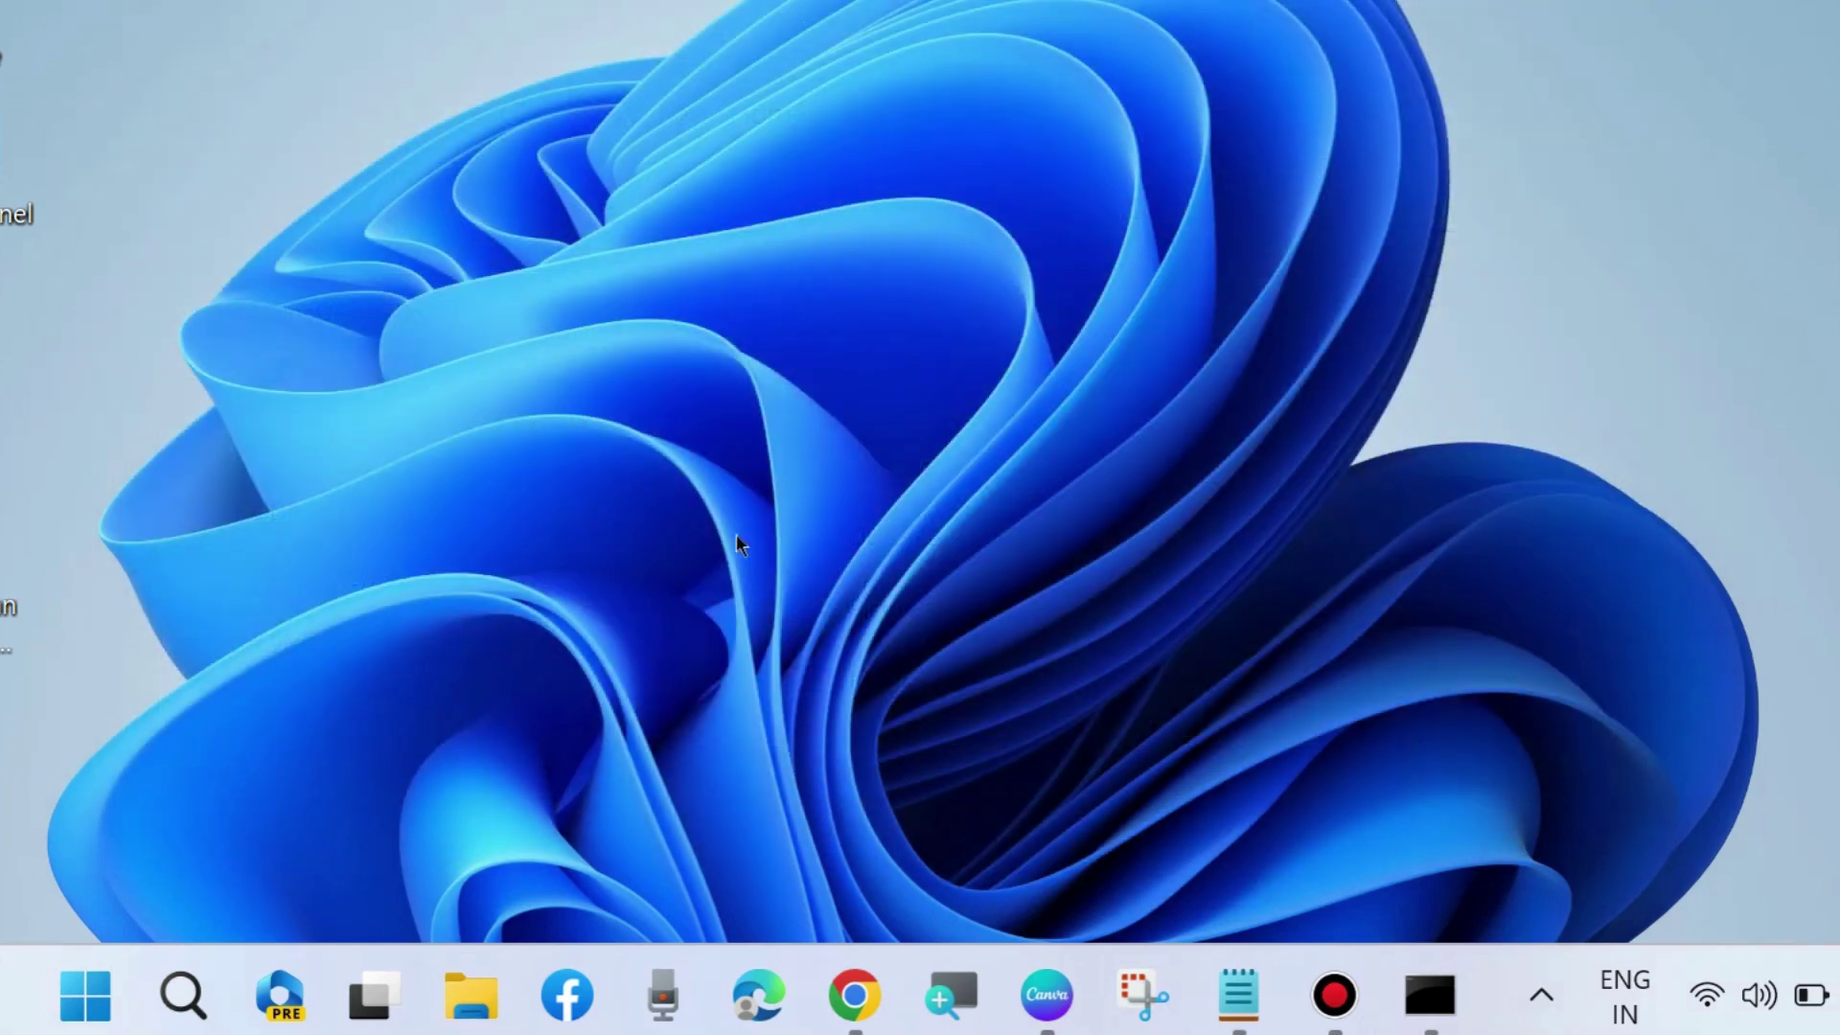
# Open Advanced system settings from Settings > System > About to reach System Properties
pyautogui.click(113, 994)
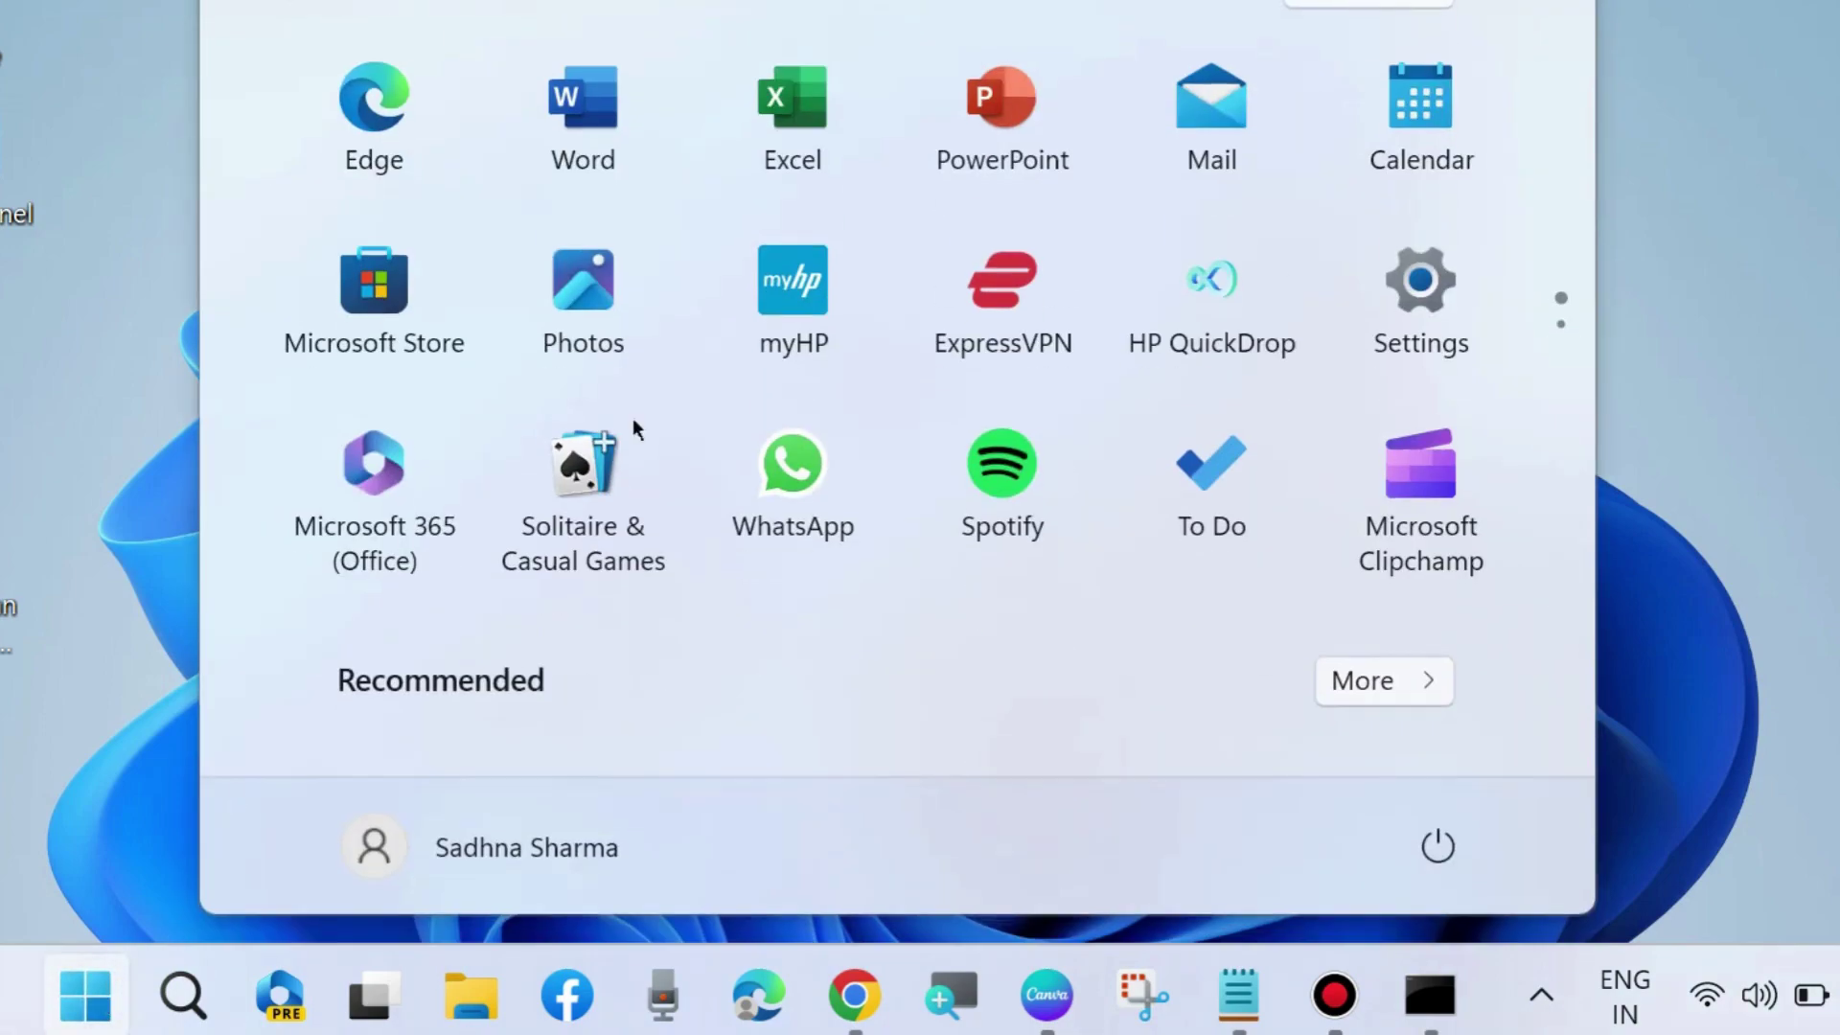
pyautogui.click(1411, 295)
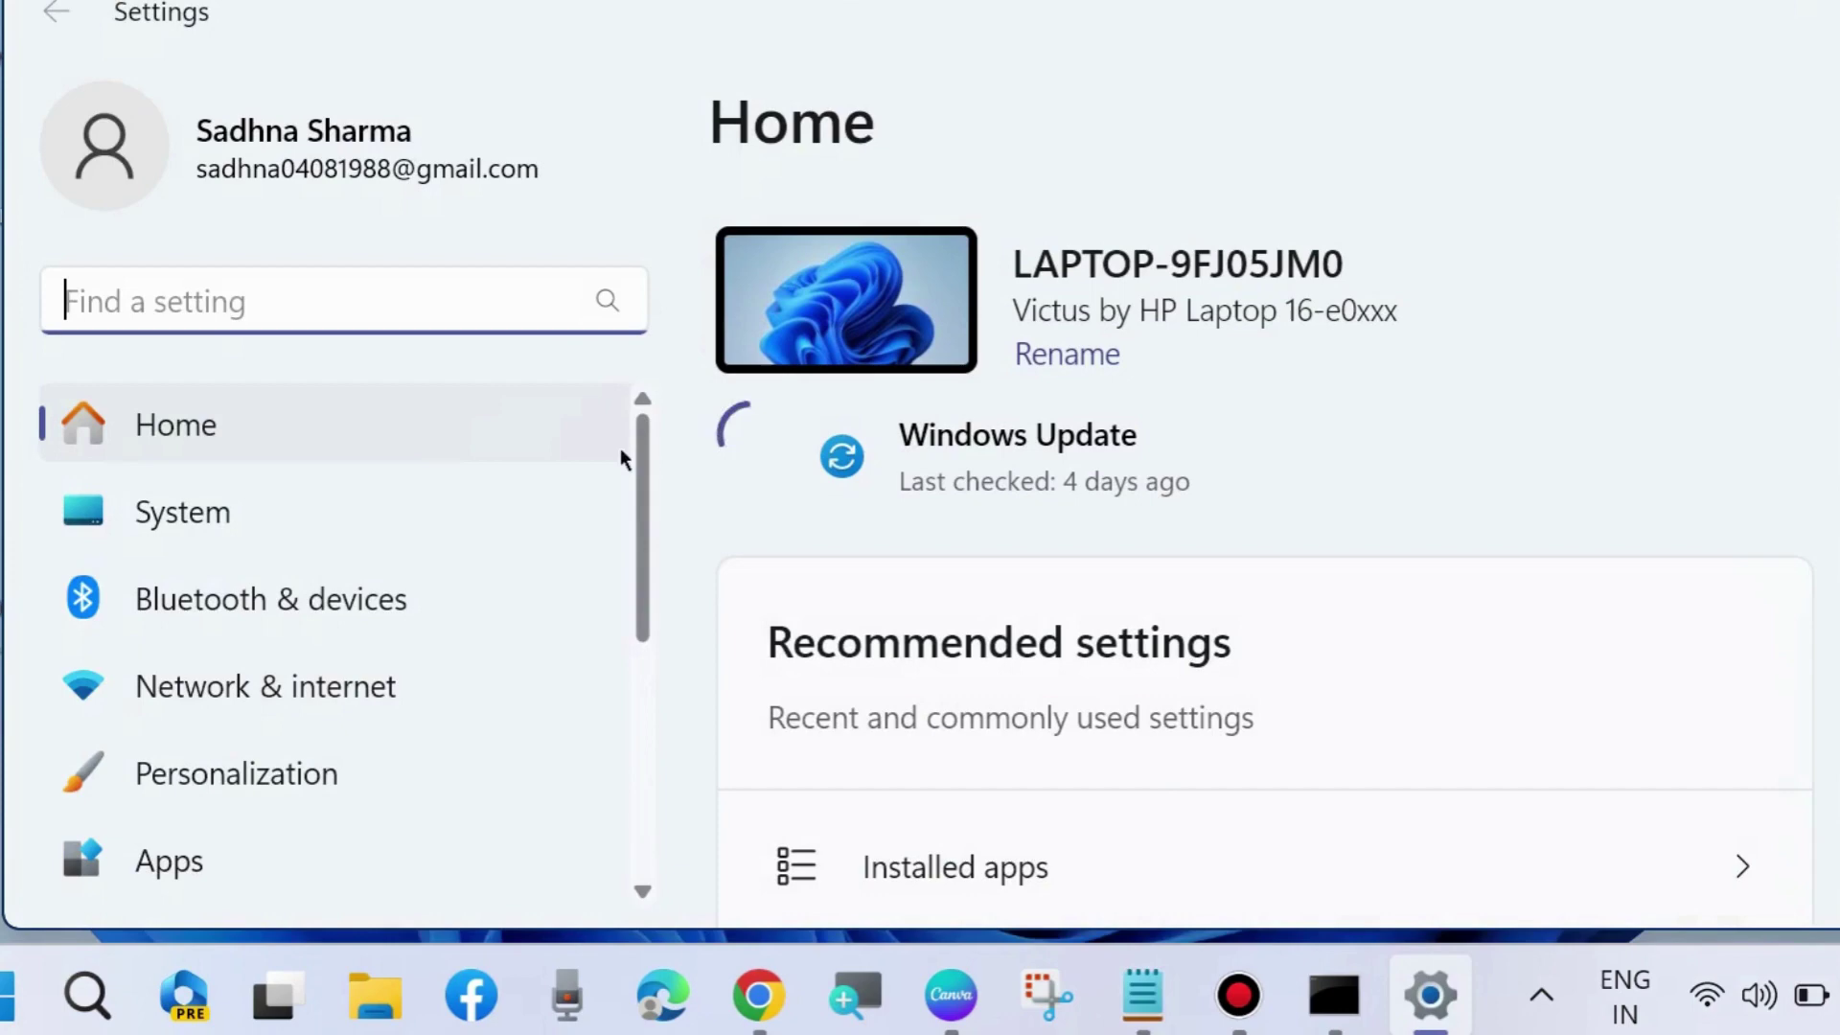
pyautogui.click(197, 513)
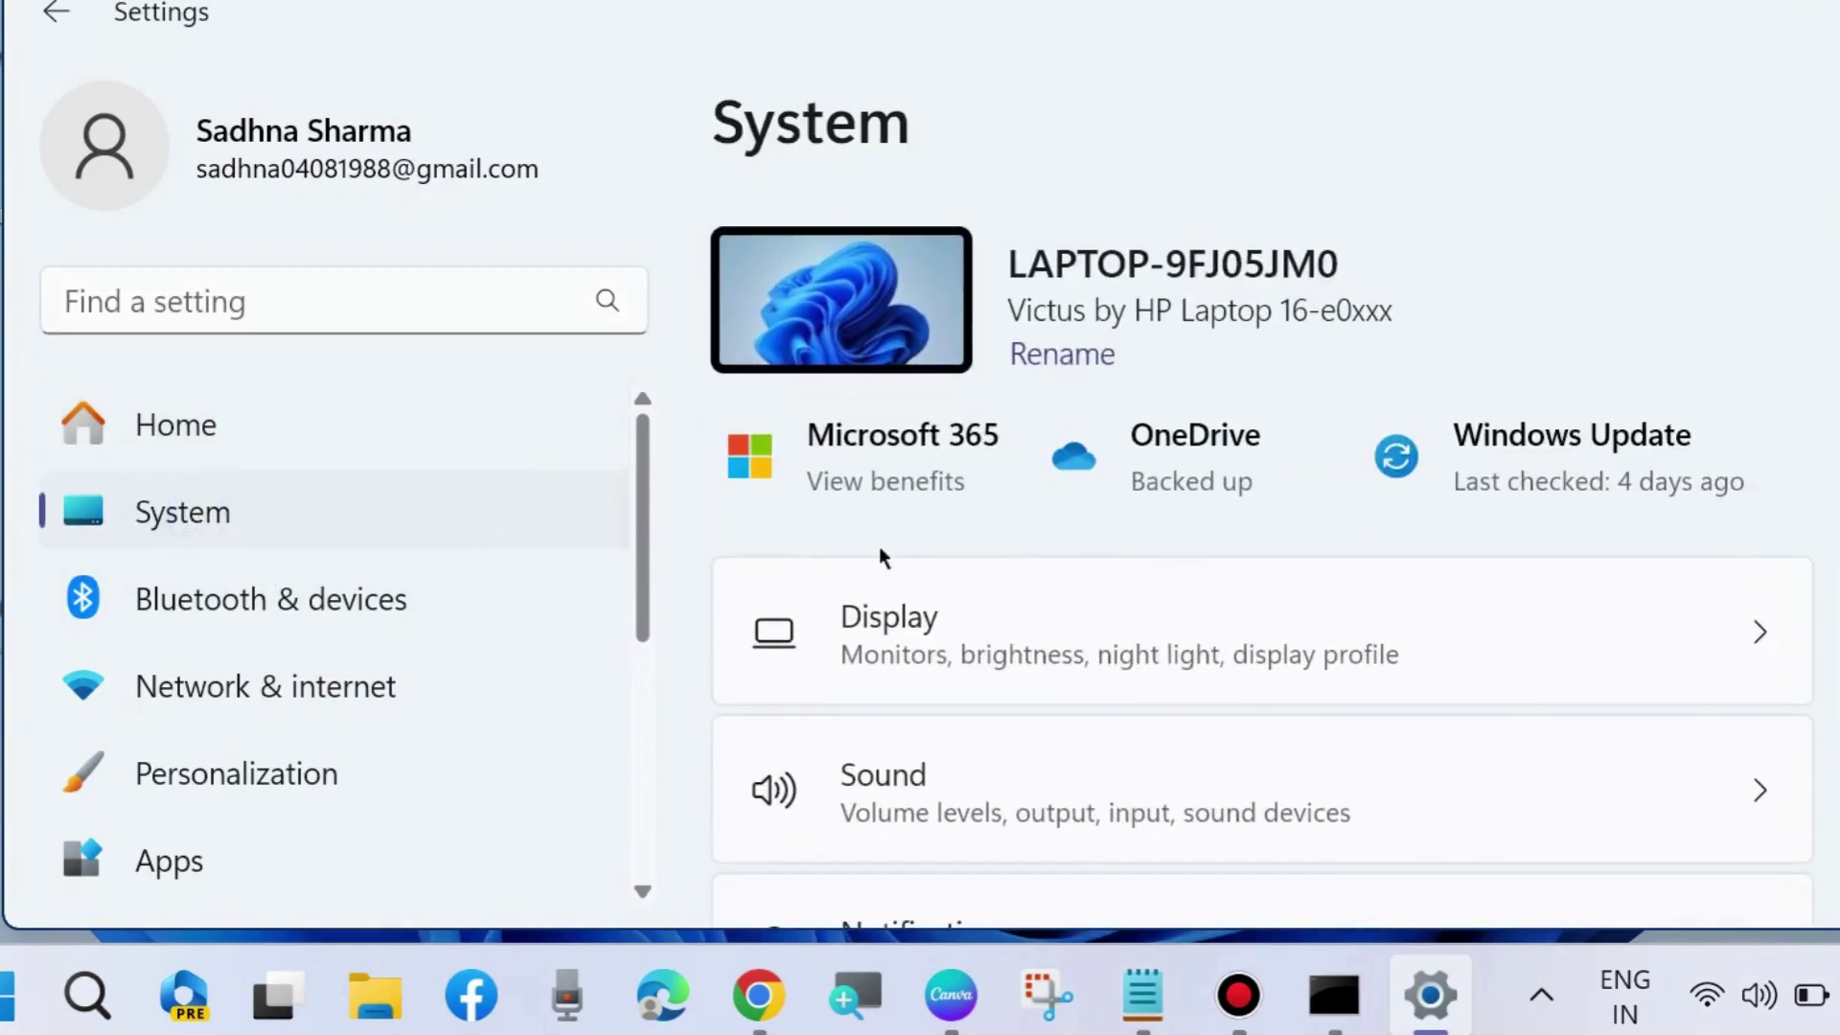
pyautogui.scroll(-20, 1054, 574)
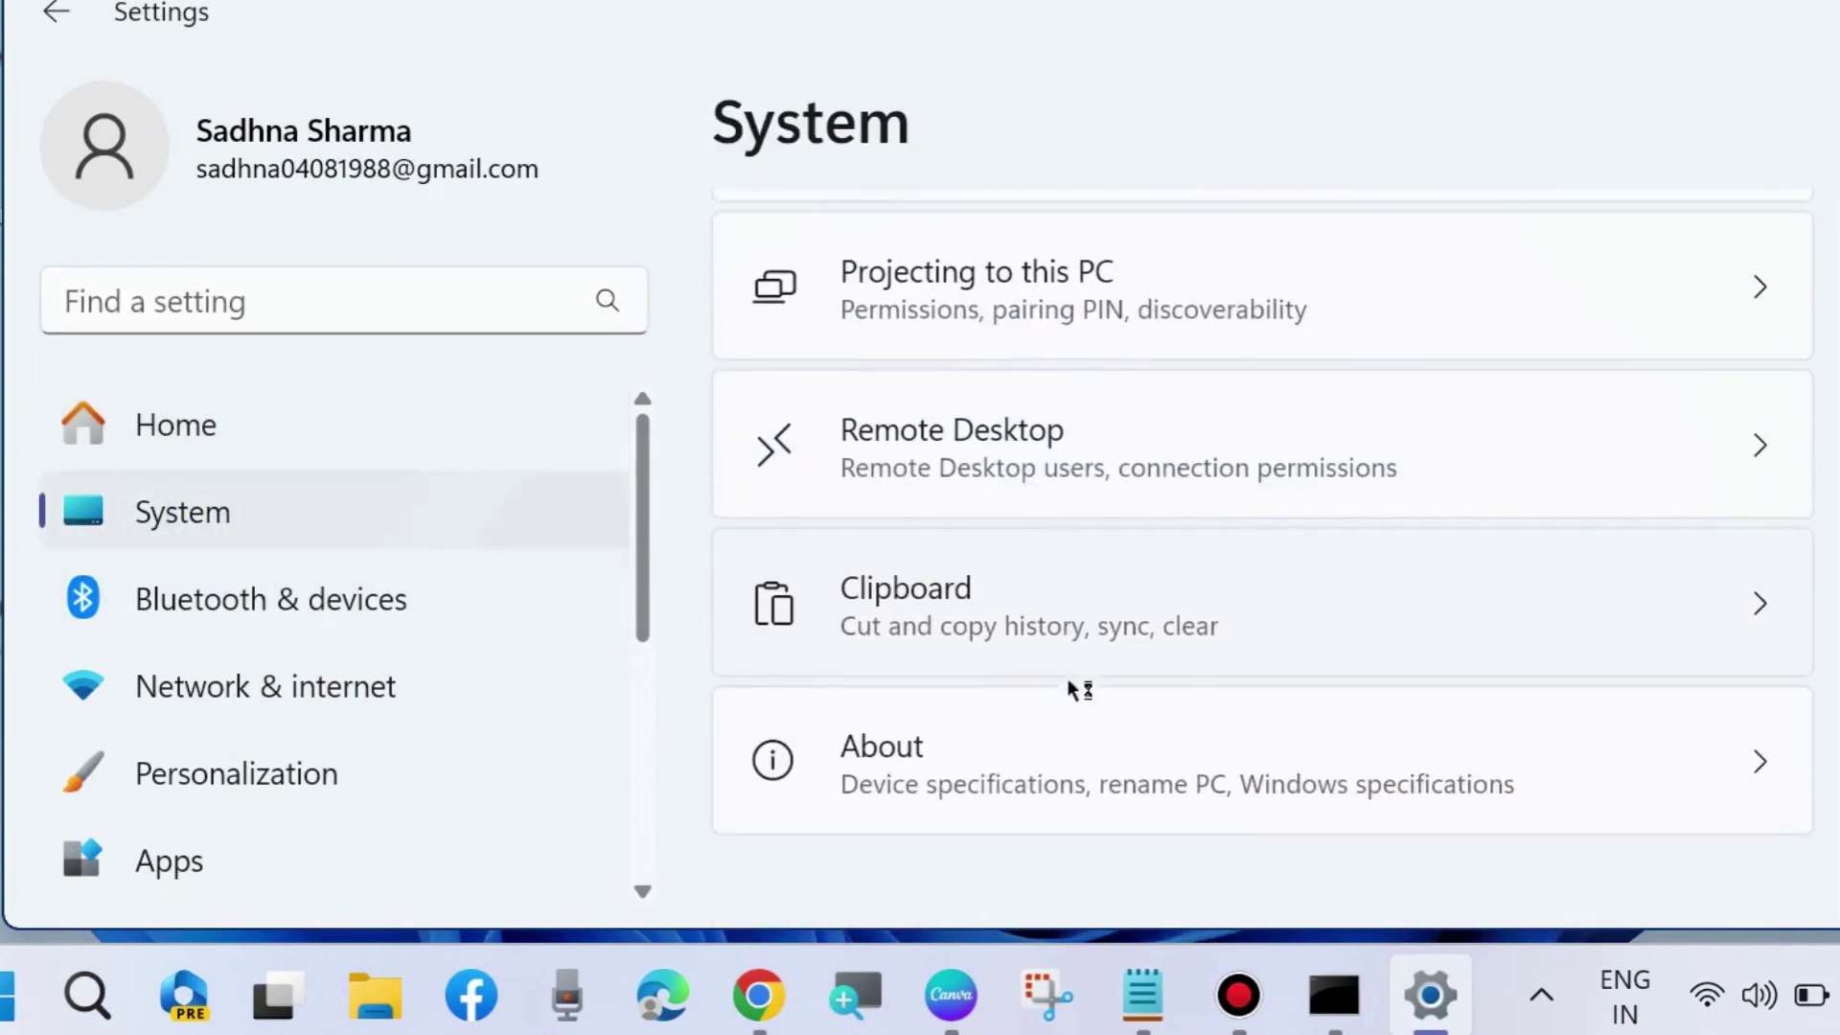
pyautogui.click(902, 771)
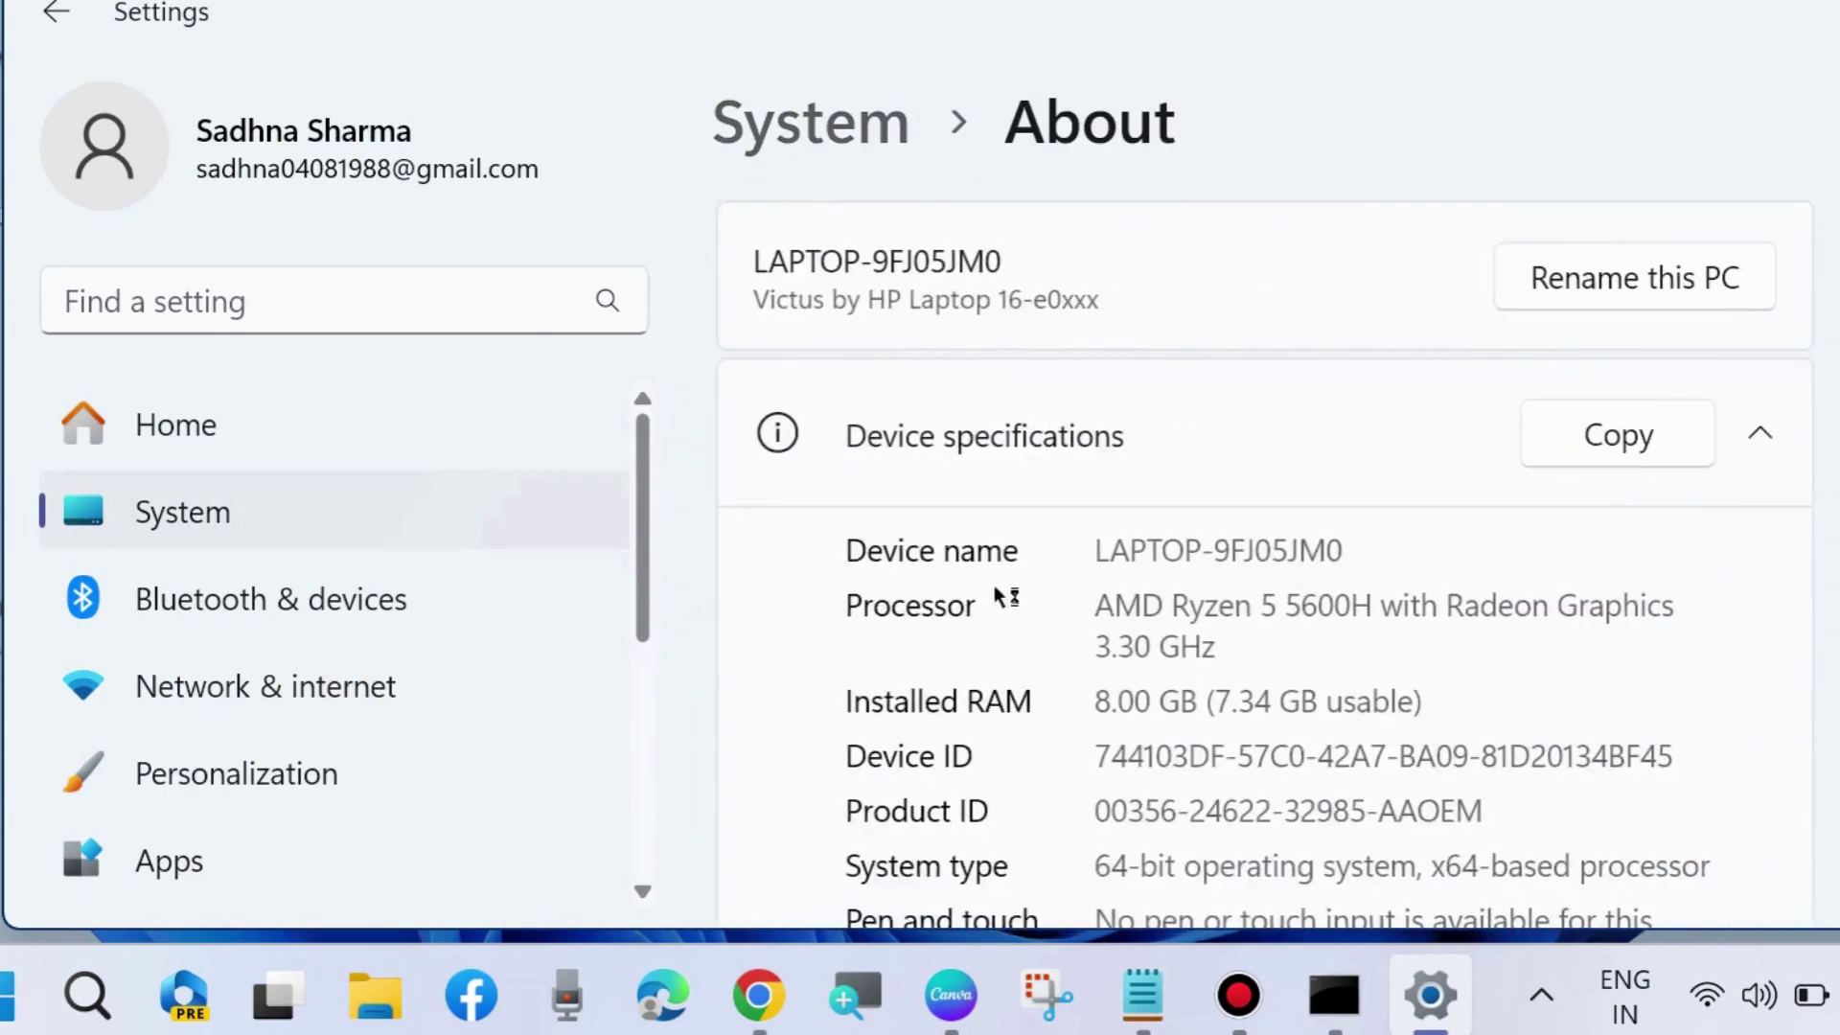
pyautogui.scroll(-5, 1006, 595)
pyautogui.scroll(-3, 1011, 594)
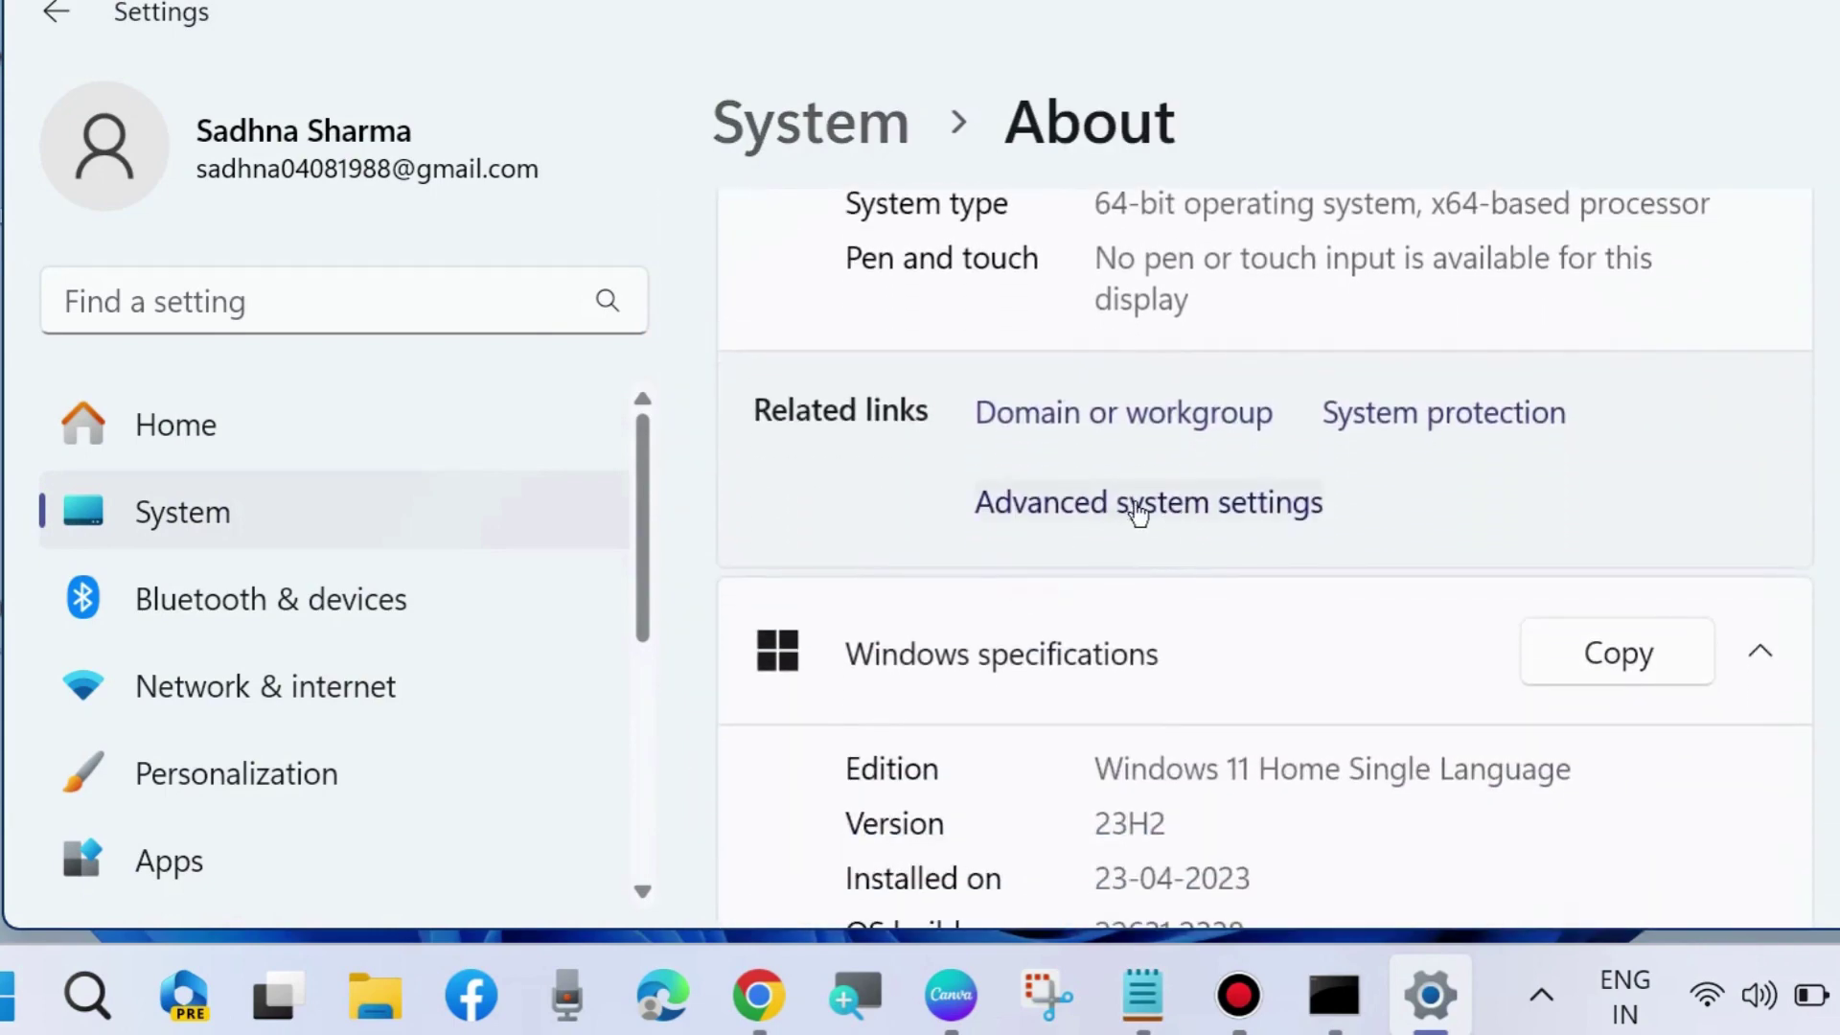
pyautogui.click(1152, 517)
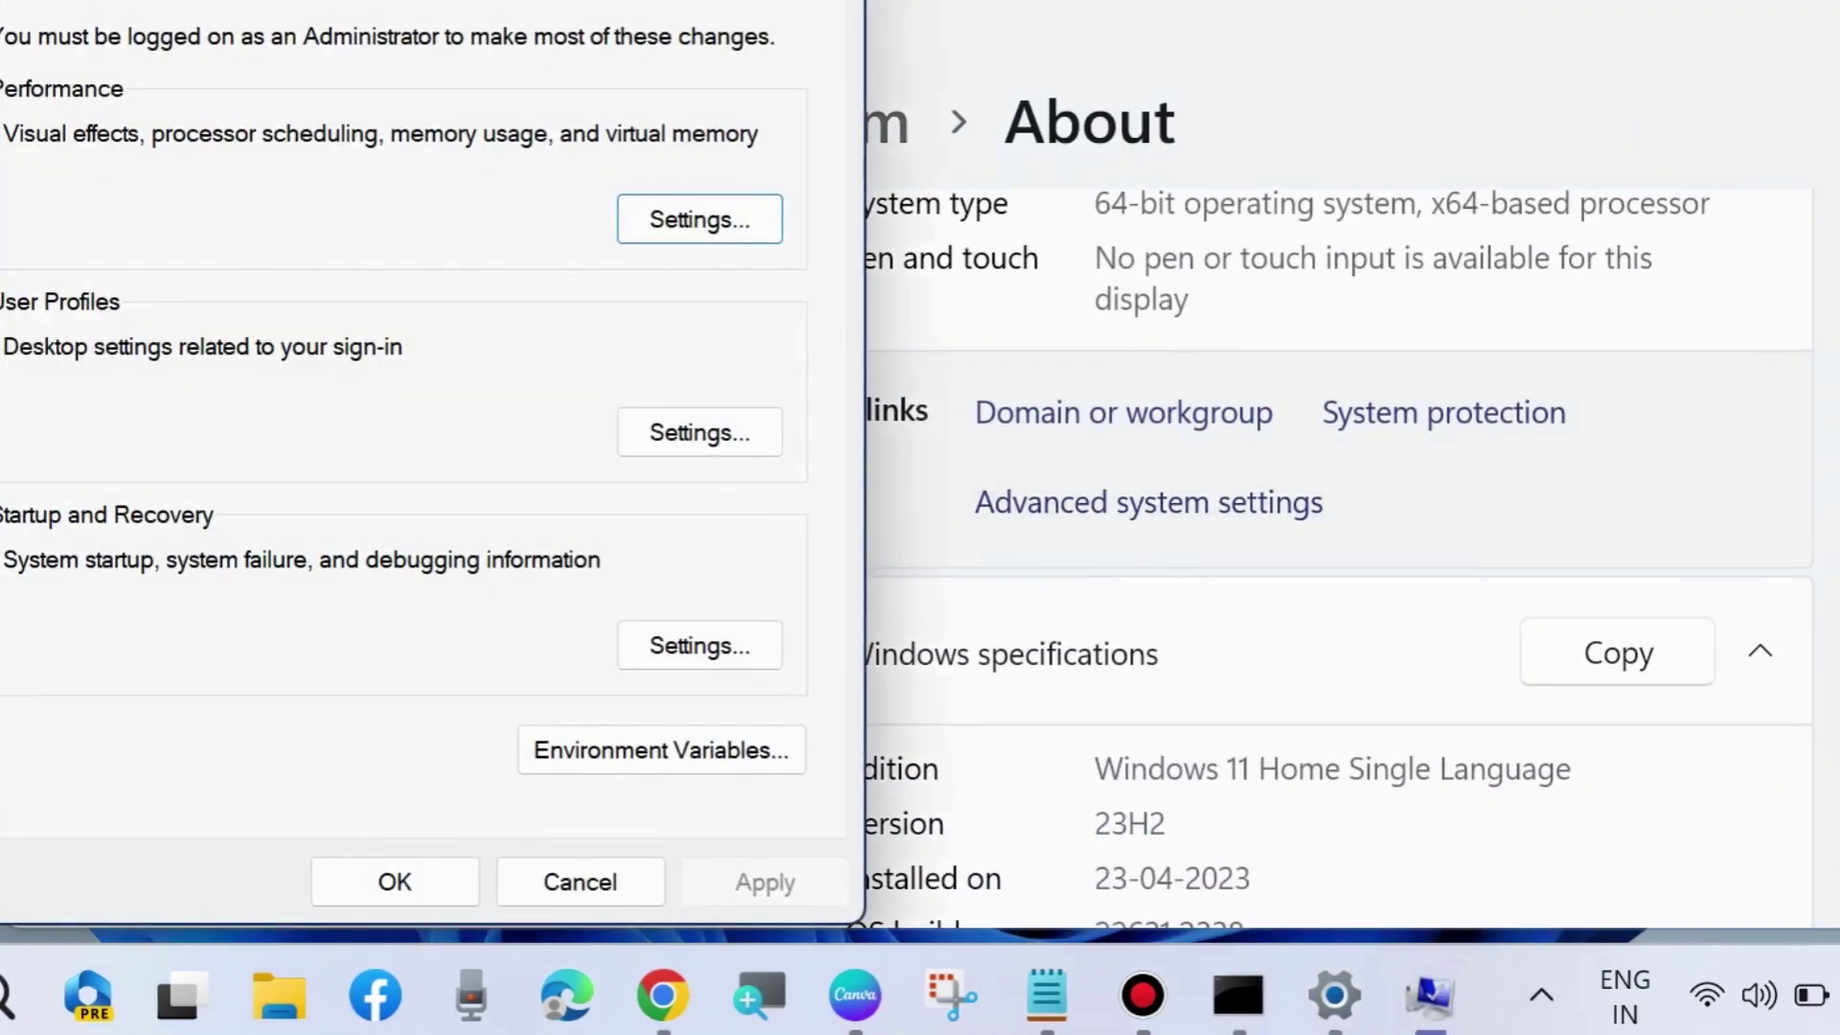
pyautogui.moveTo(952, 45); pyautogui.dragTo(977, 20)
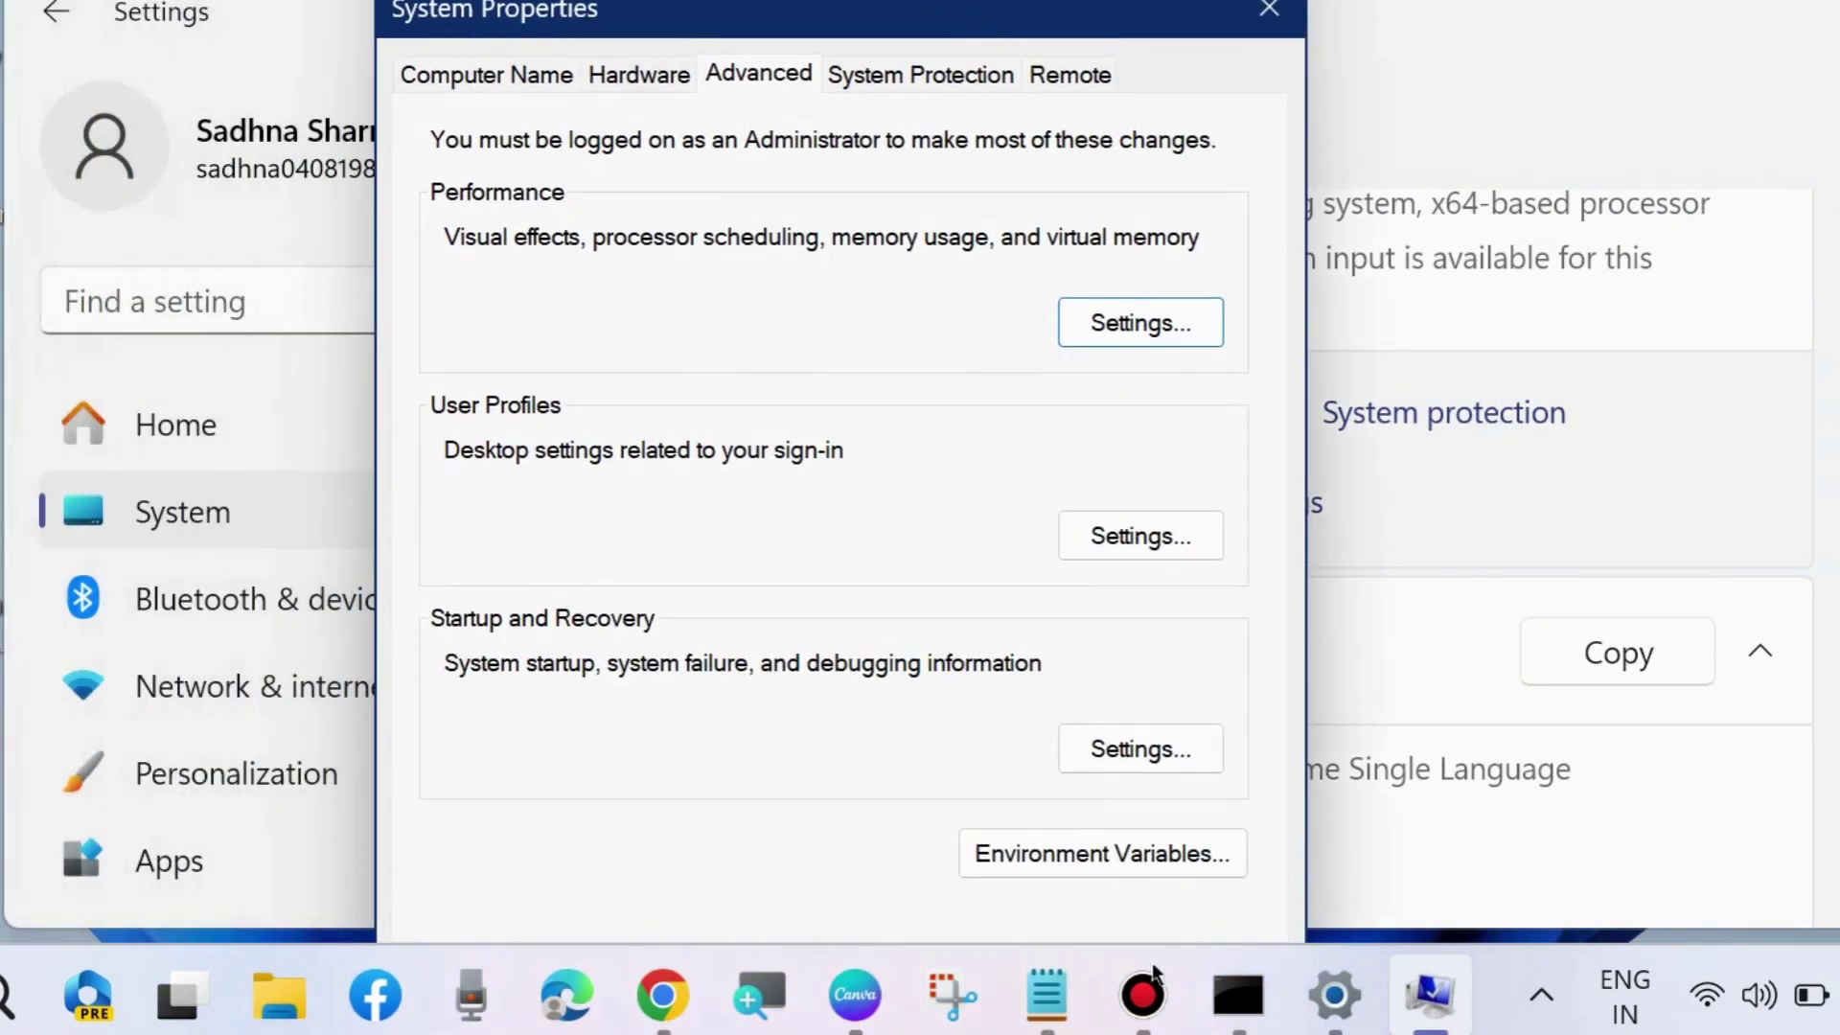
# In Environment Variables, start a new user variable named %userprofile%
pyautogui.click(1089, 858)
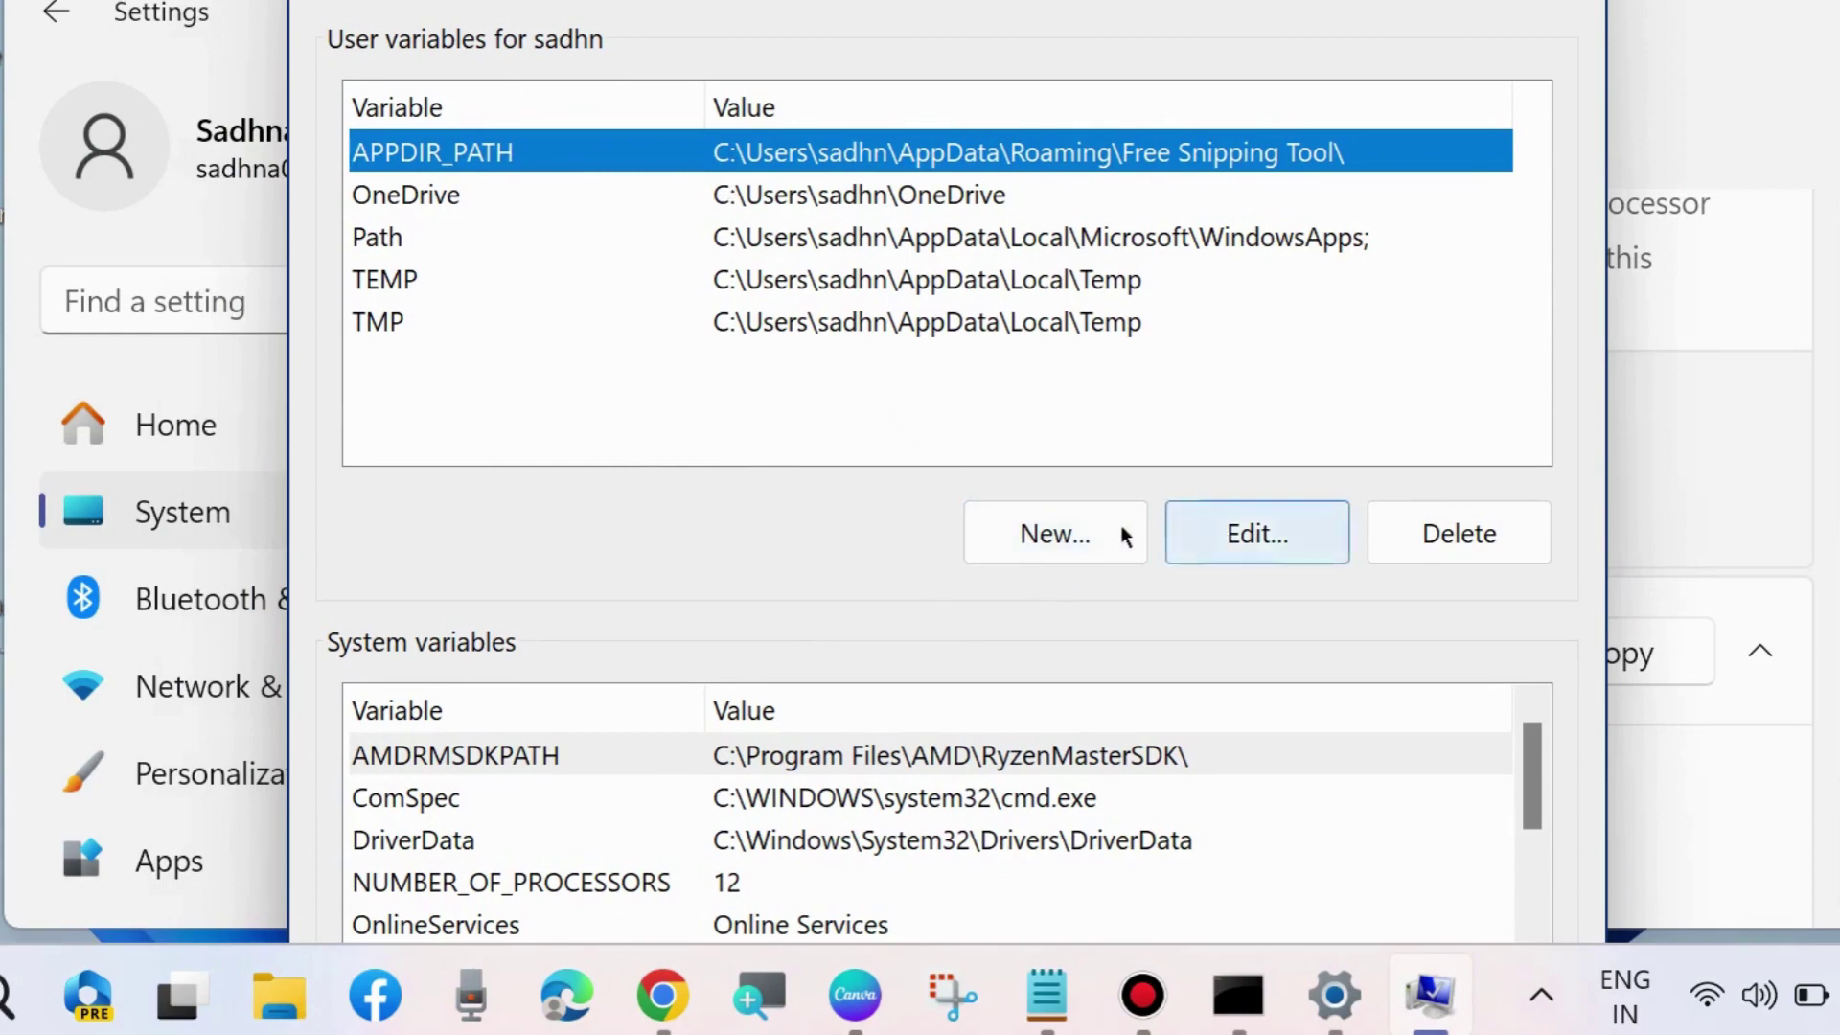
pyautogui.click(1052, 532)
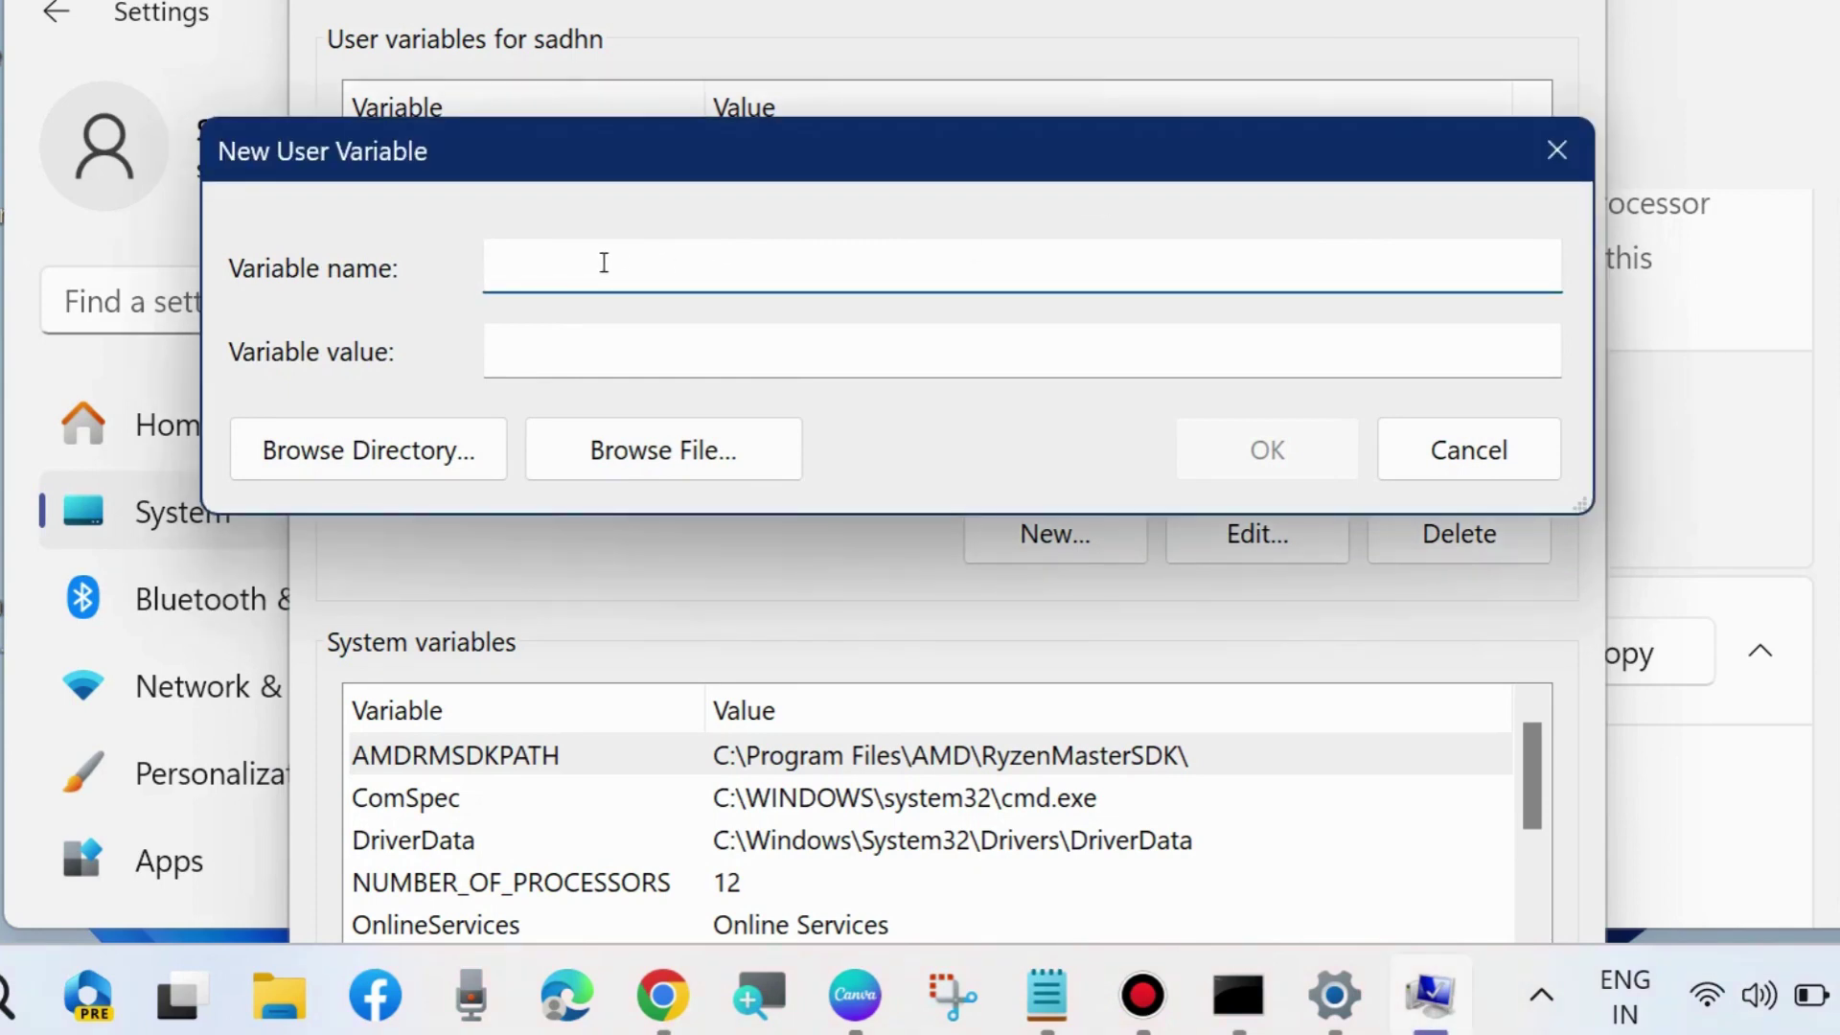
pyautogui.write('%userprofile%')
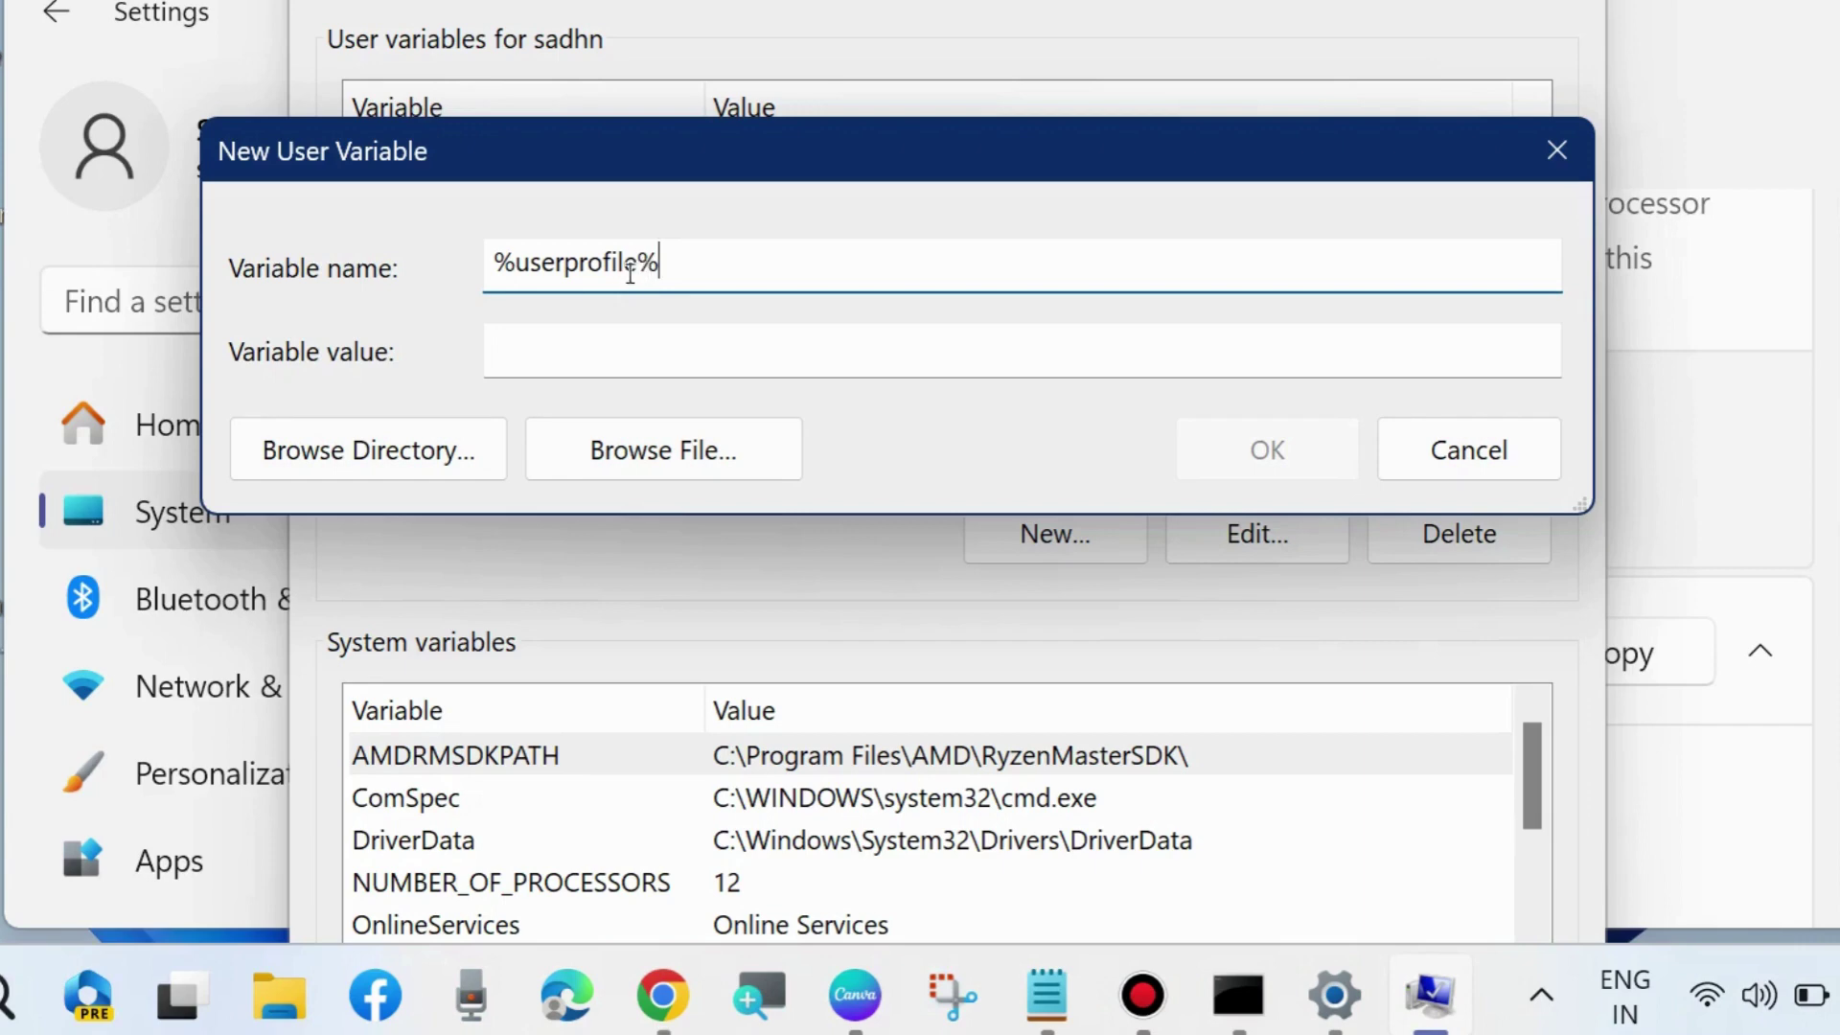
pyautogui.click(580, 350)
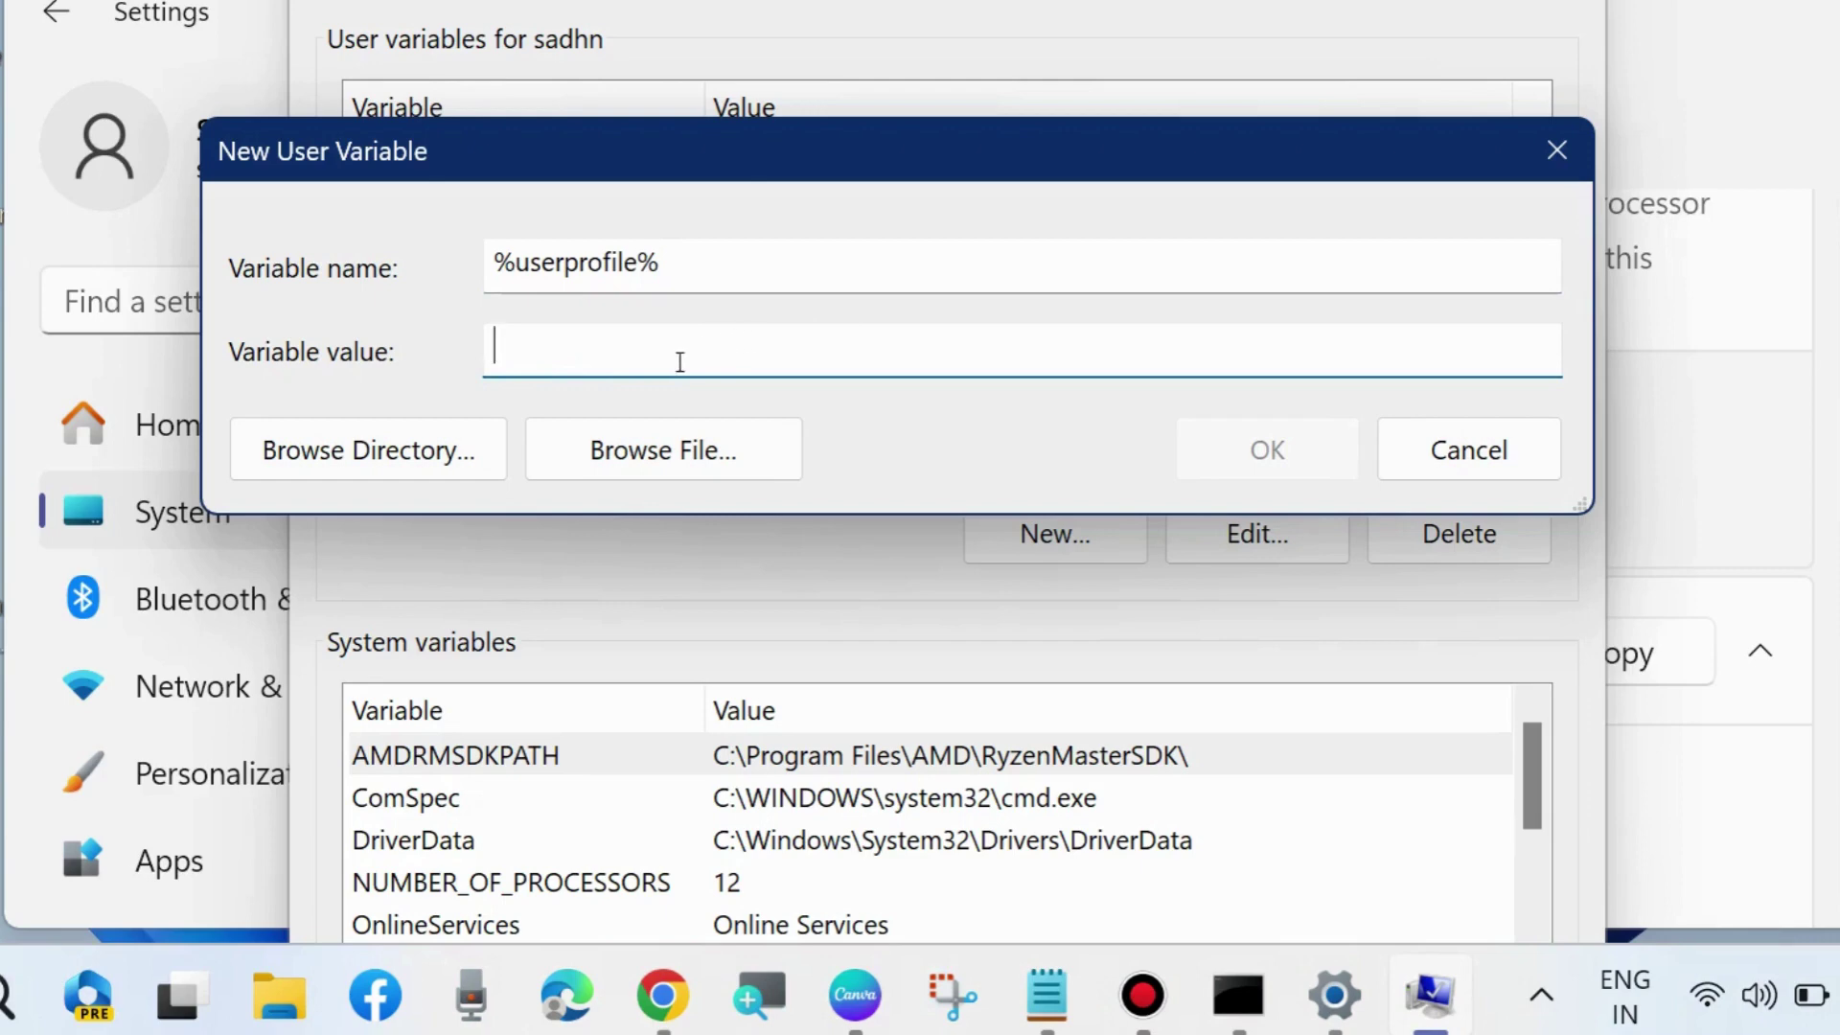
# Browse File Explorer to This PC > Windows (C:) > Users > the current user's folder
pyautogui.click(278, 995)
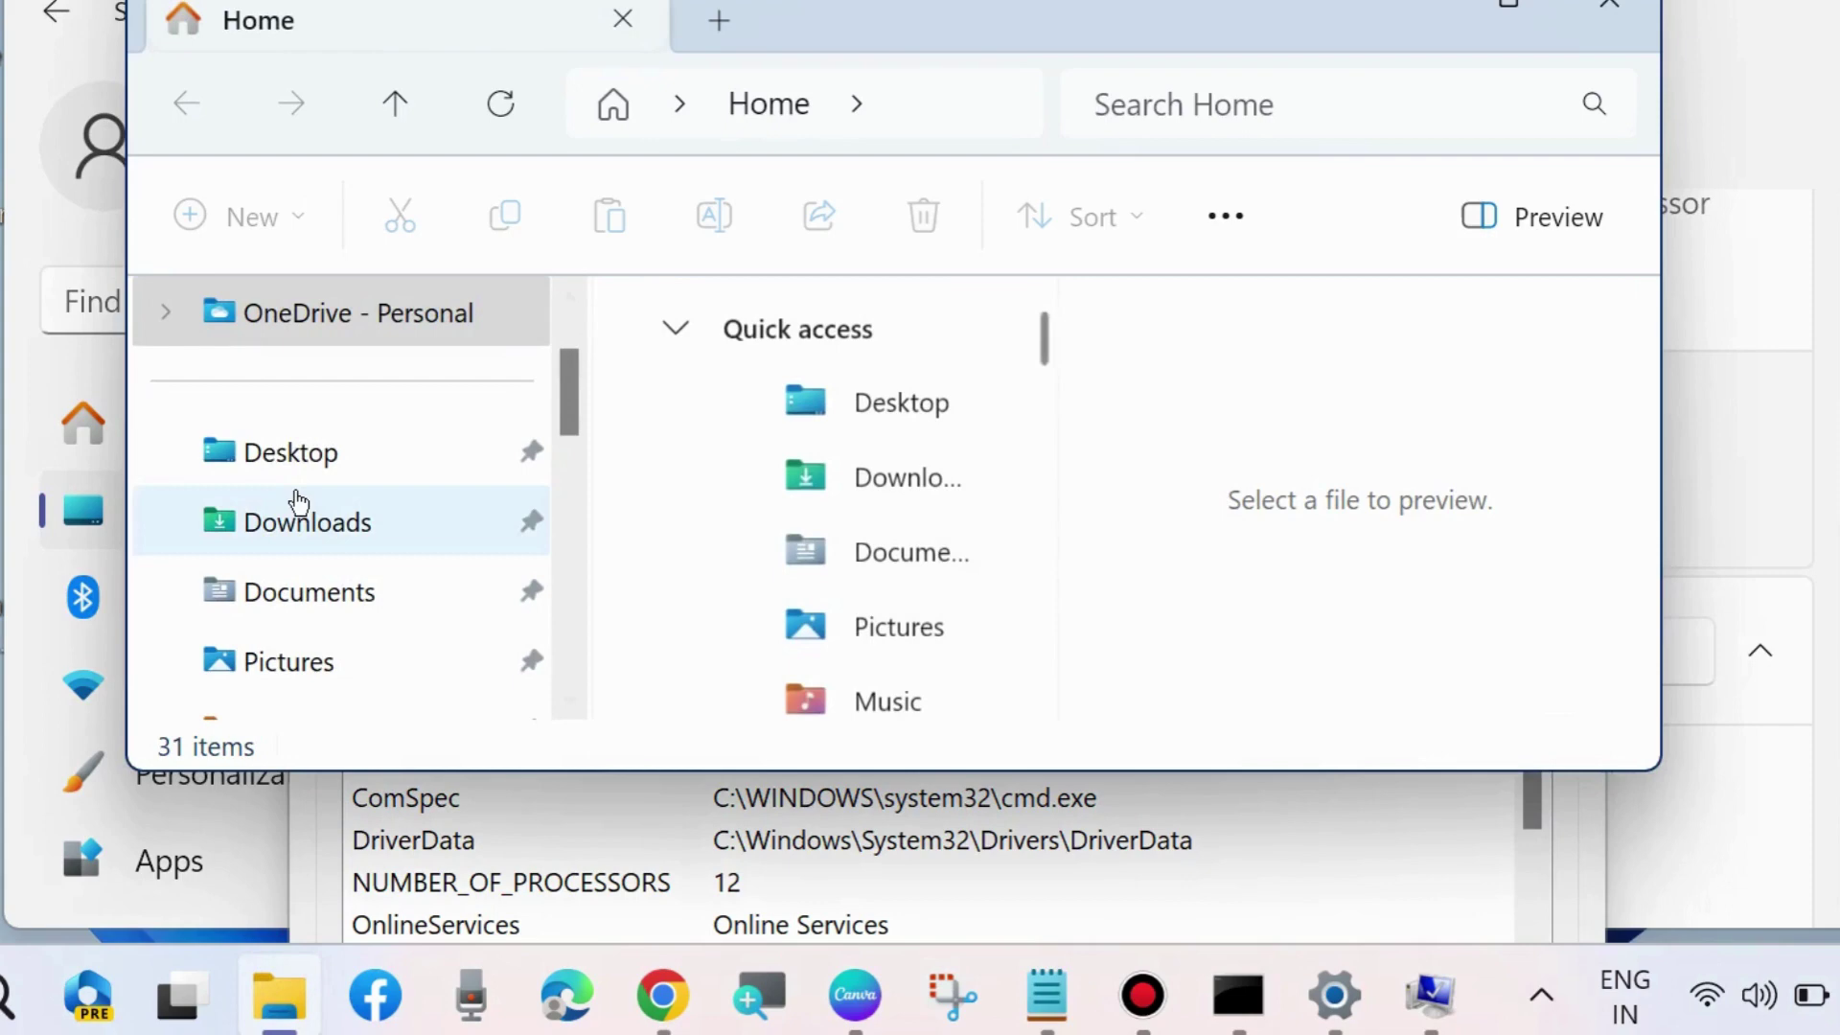
pyautogui.scroll(-5, 288, 575)
pyautogui.scroll(-5, 288, 608)
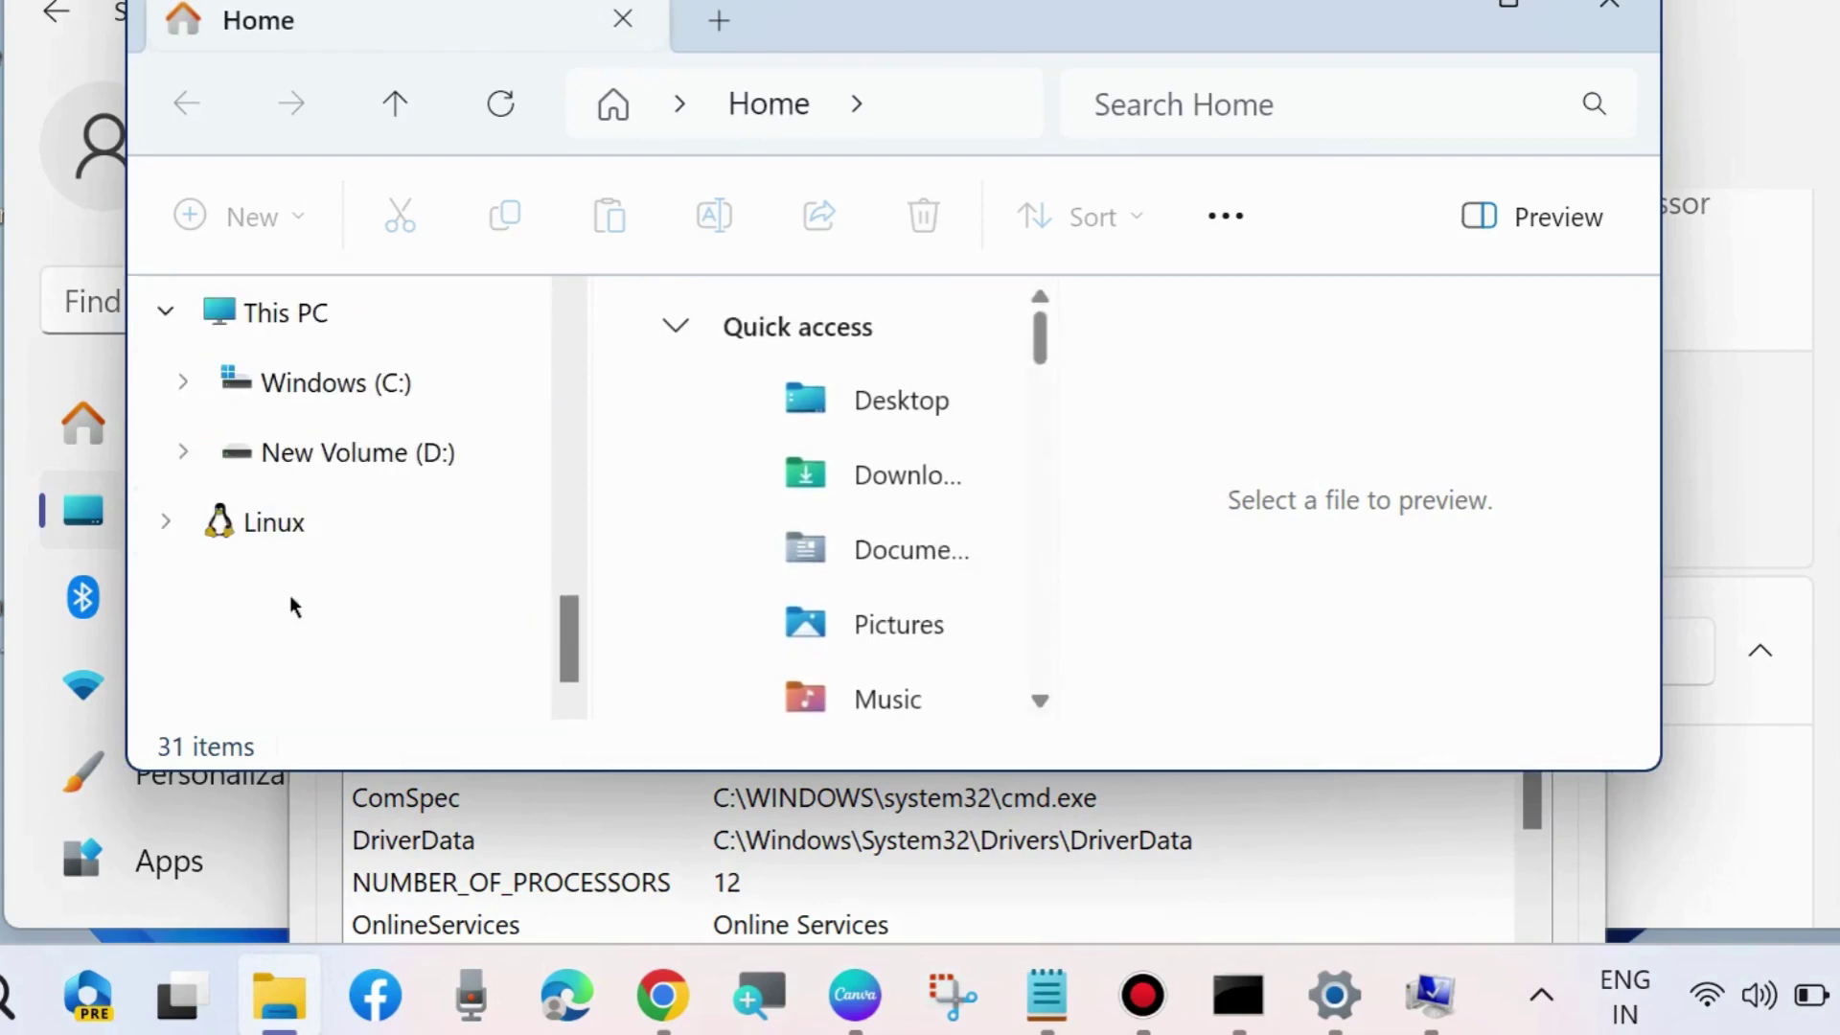
pyautogui.click(365, 326)
pyautogui.doubleClick(763, 370)
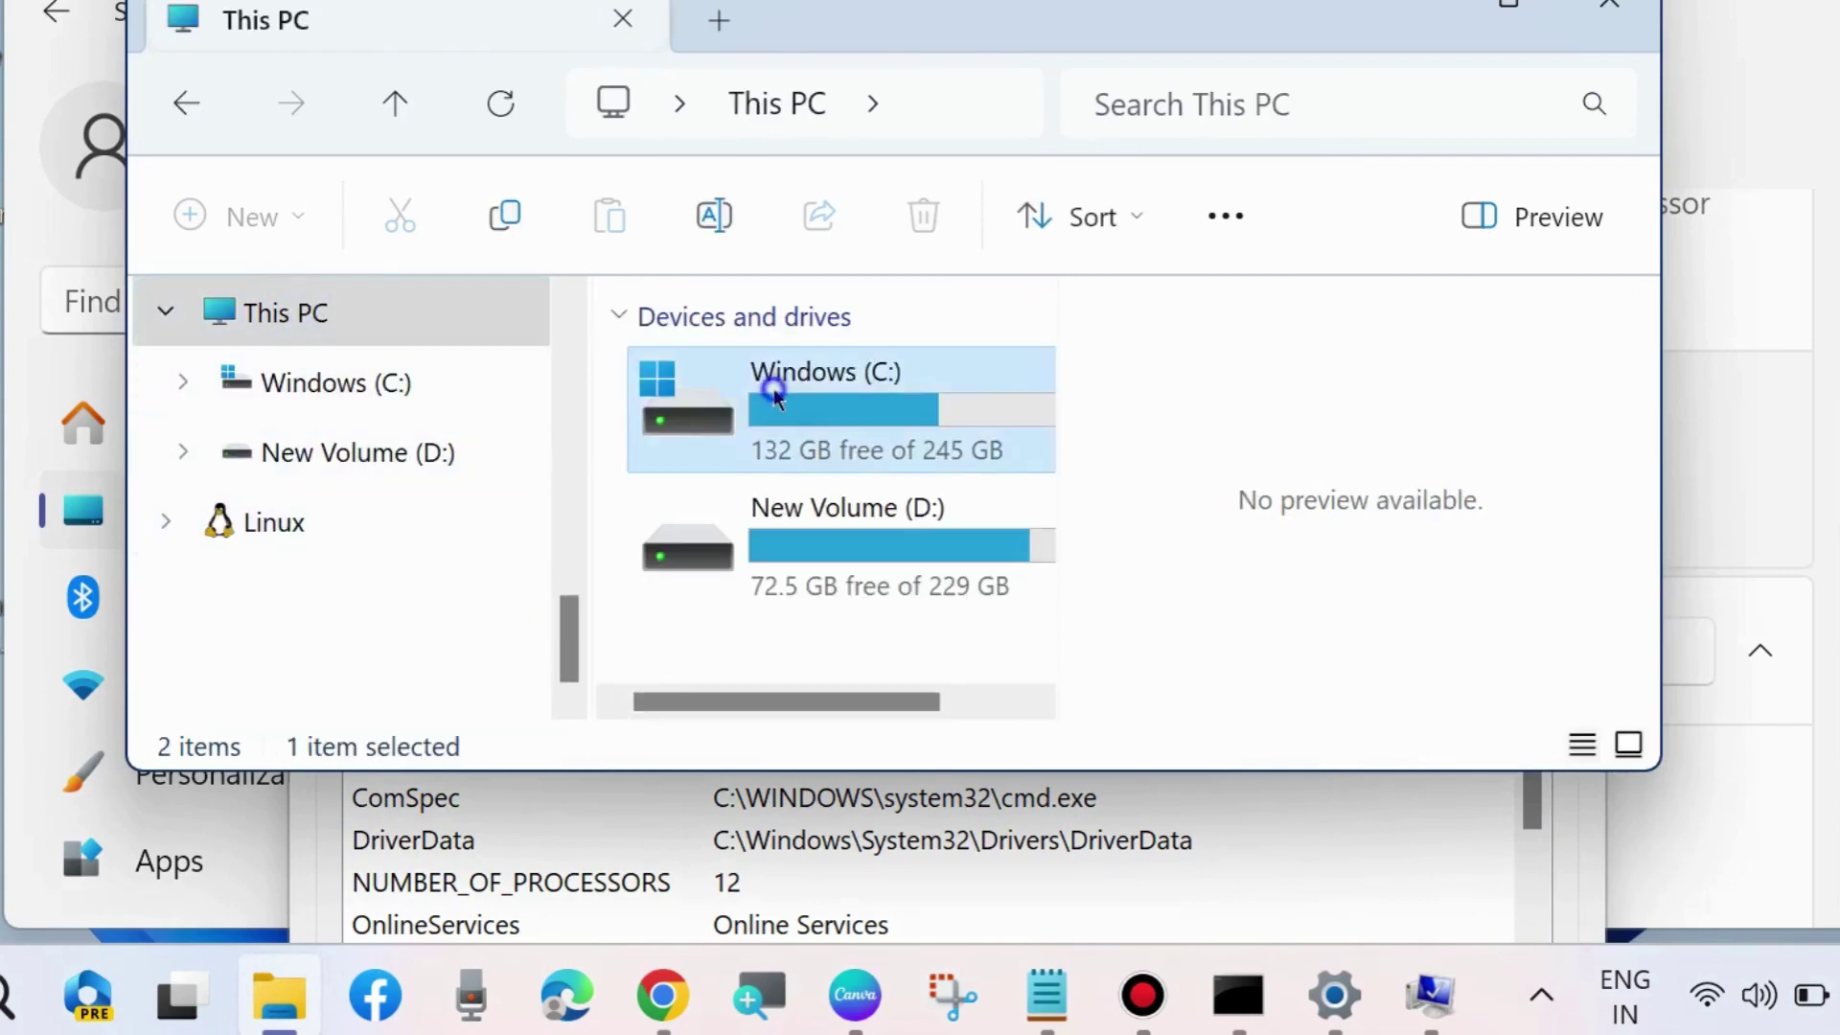
pyautogui.scroll(-1, 781, 479)
pyautogui.scroll(-3, 782, 503)
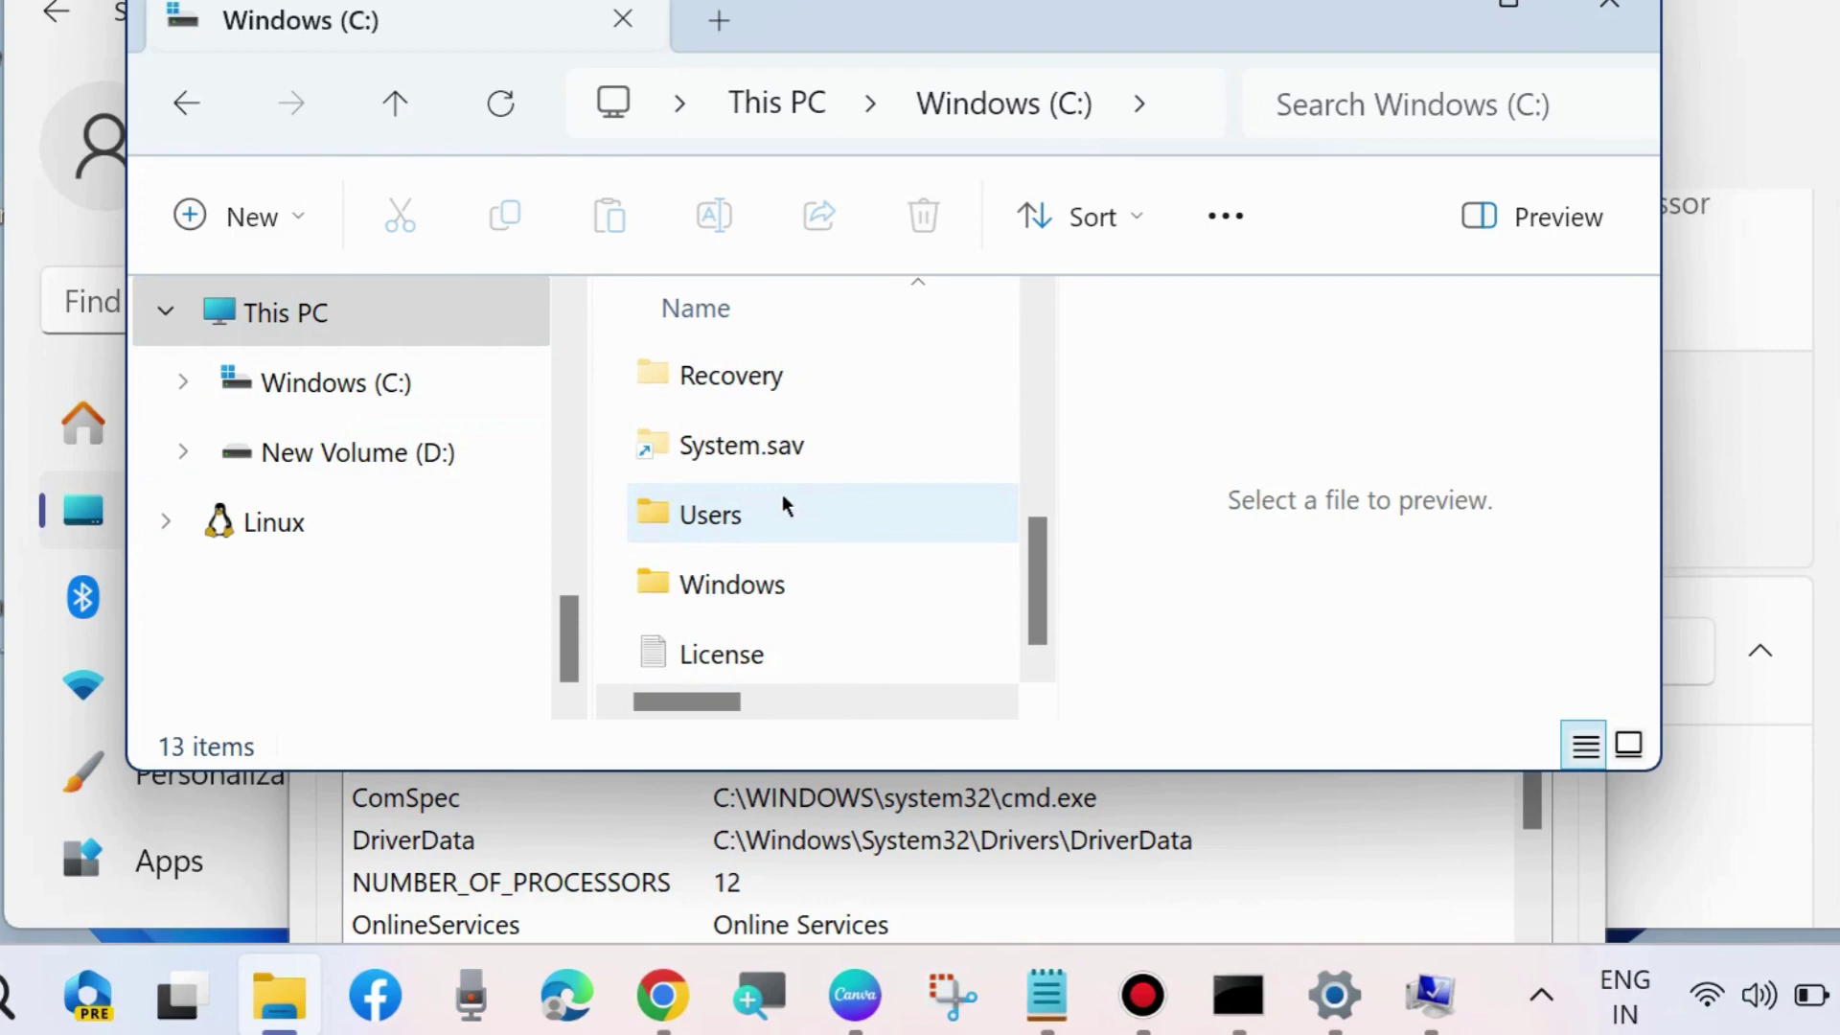
pyautogui.doubleClick(731, 514)
pyautogui.doubleClick(712, 591)
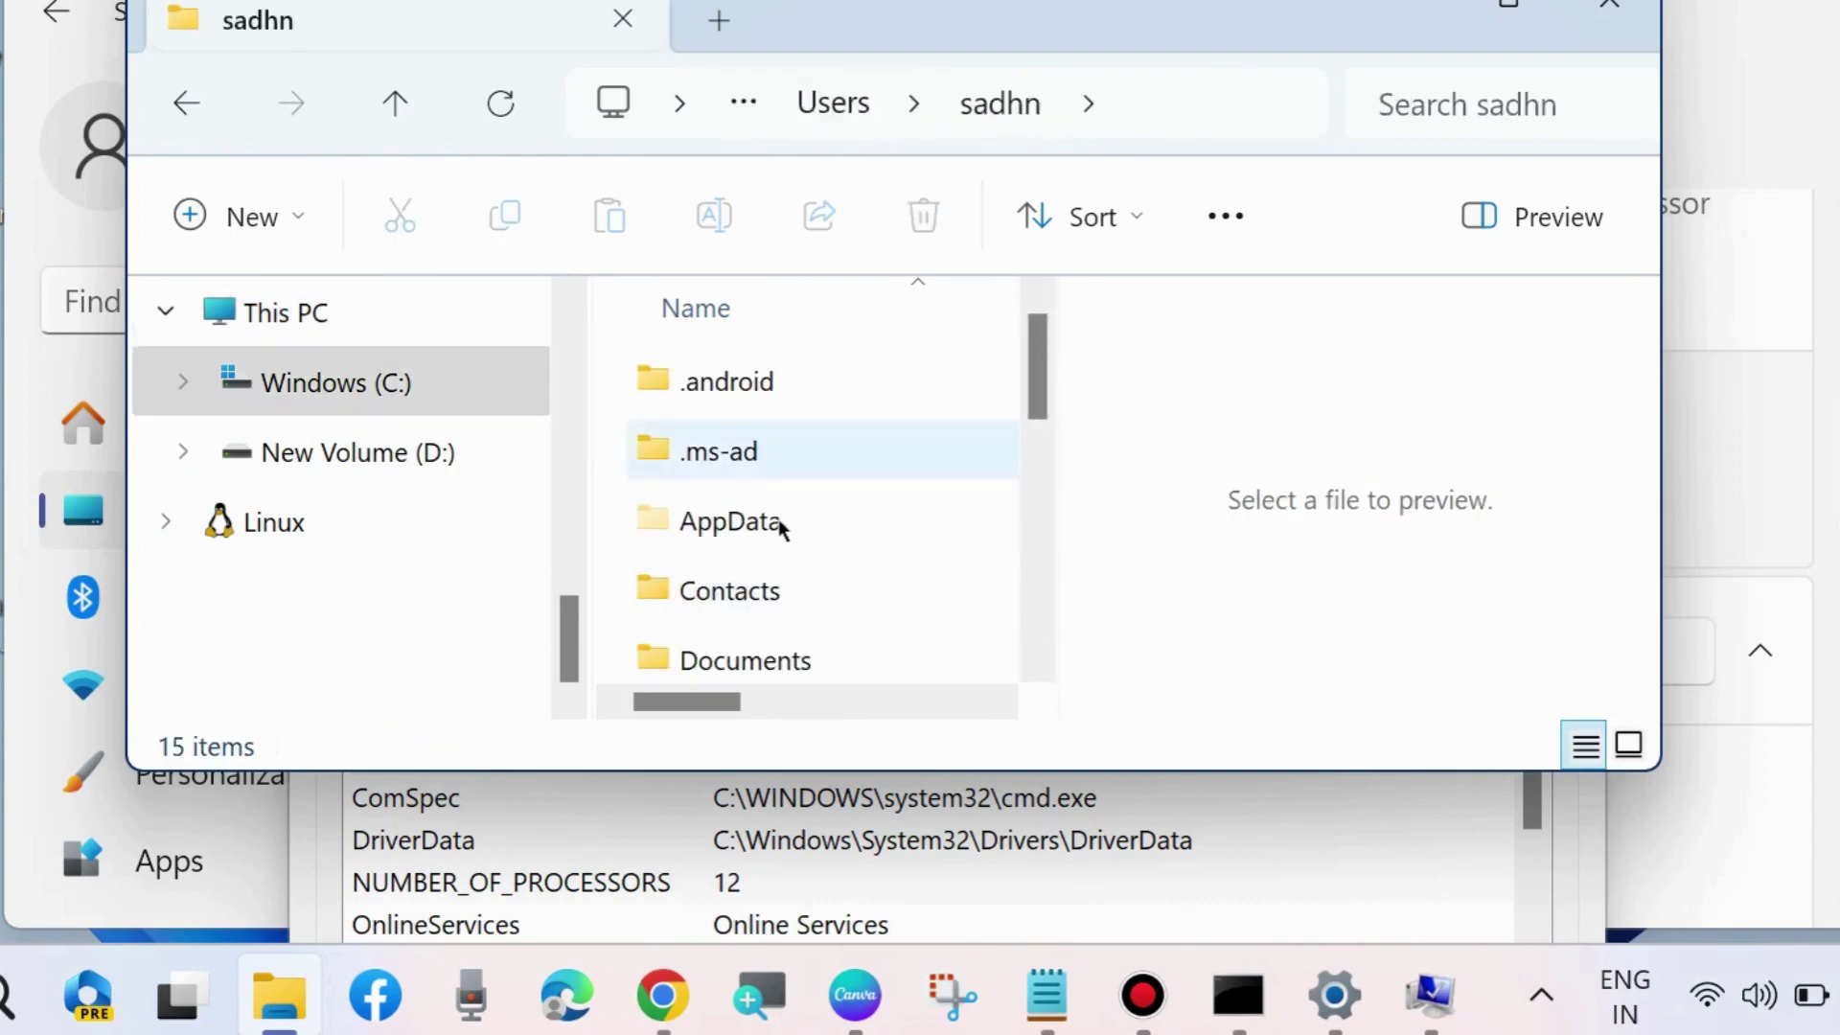
# Check the profile folder's full path in the address bar breadcrumbs
pyautogui.click(1092, 104)
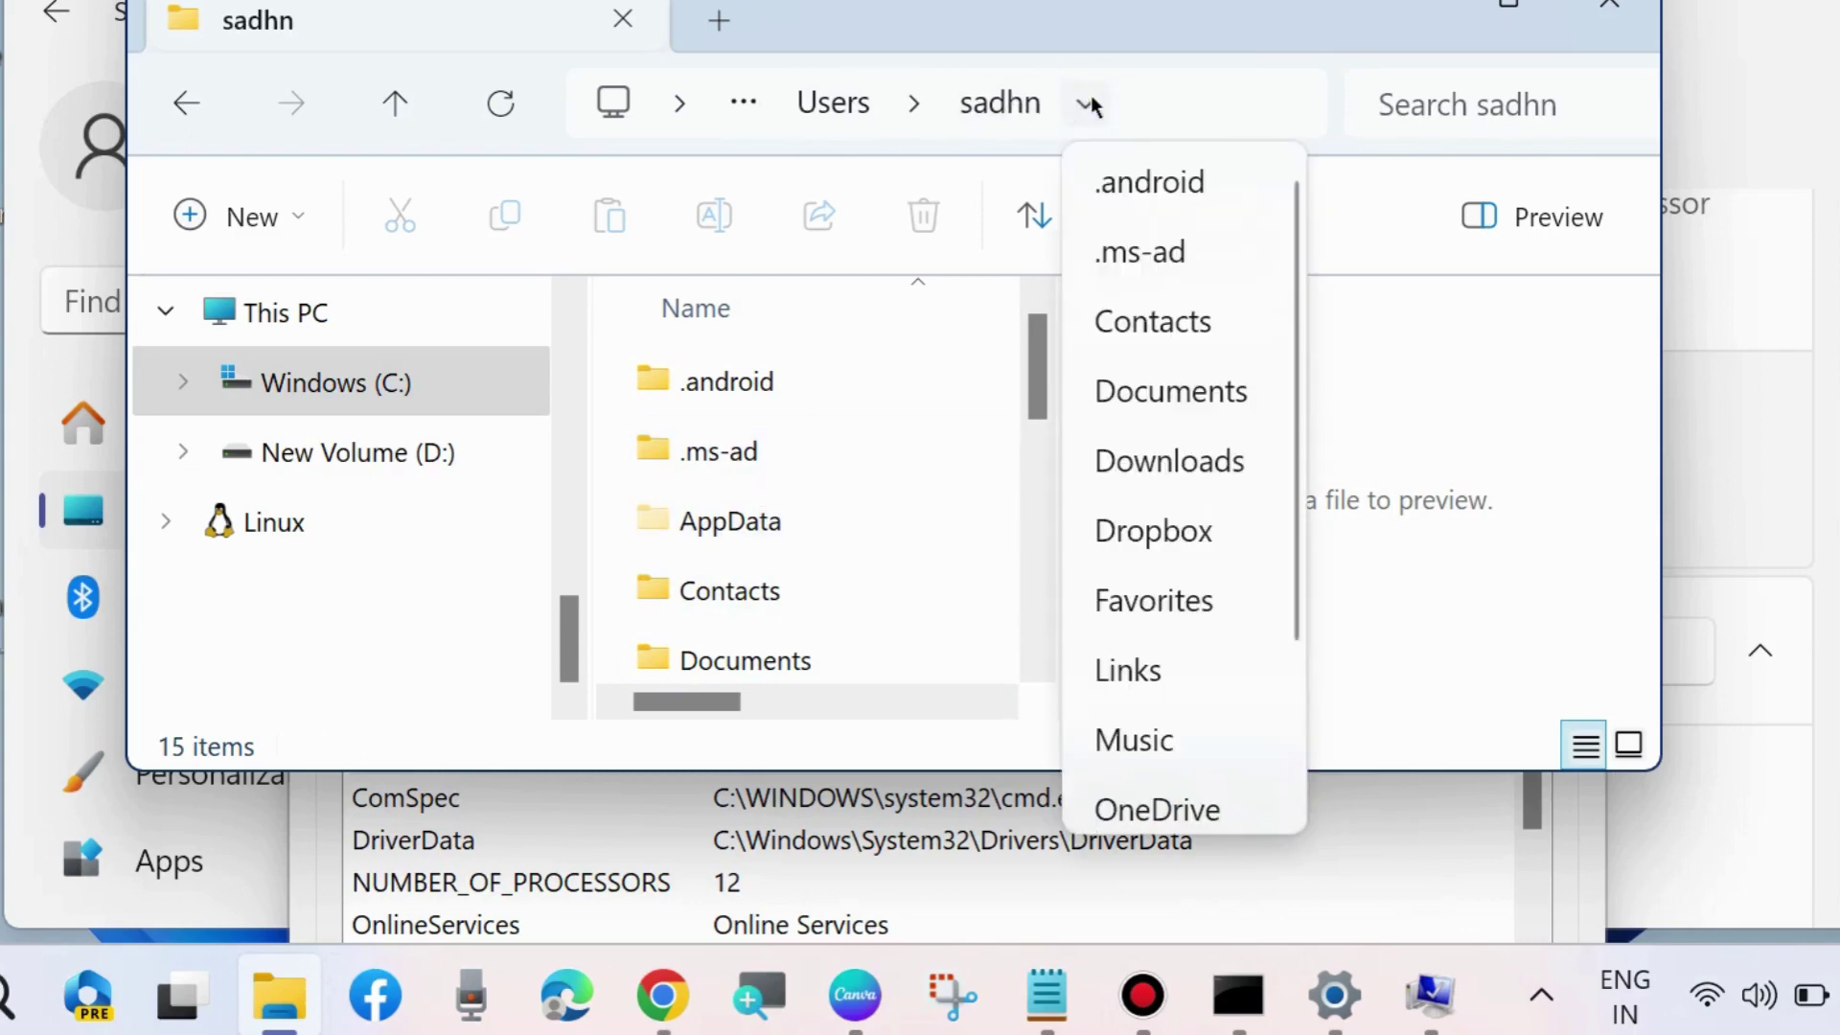
pyautogui.click(932, 117)
pyautogui.click(744, 104)
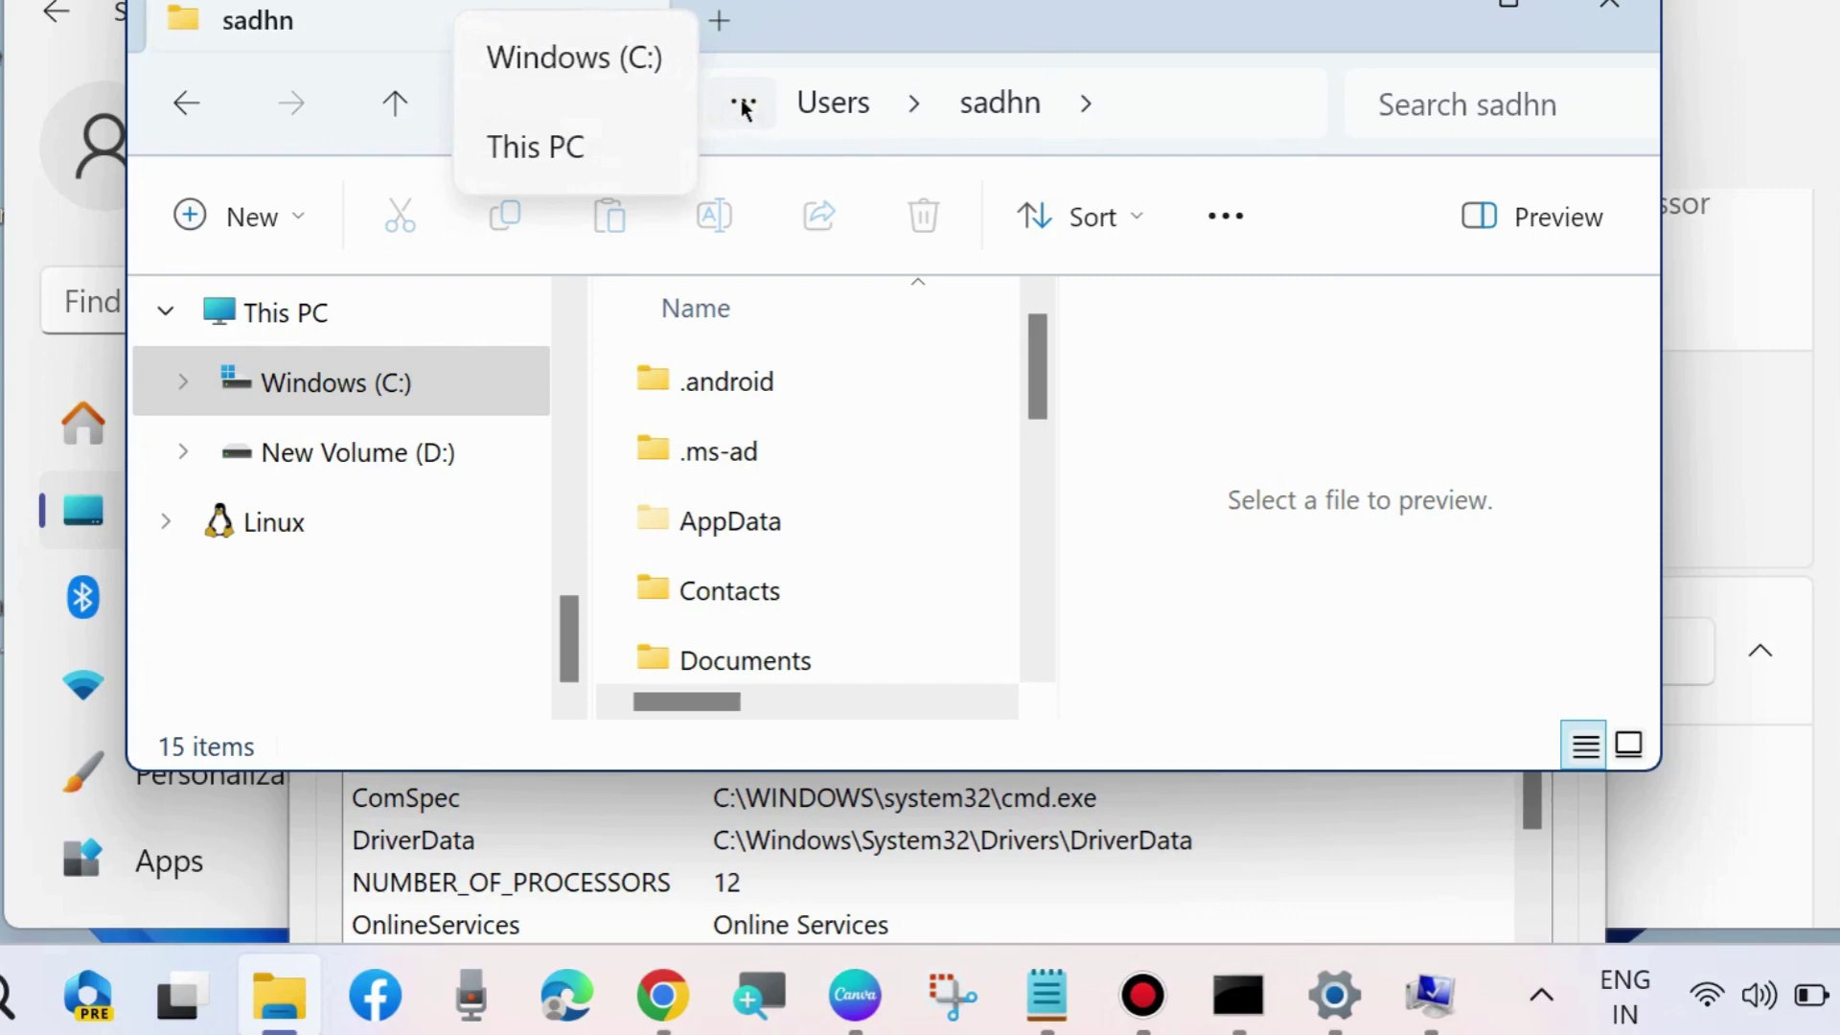
pyautogui.click(1186, 109)
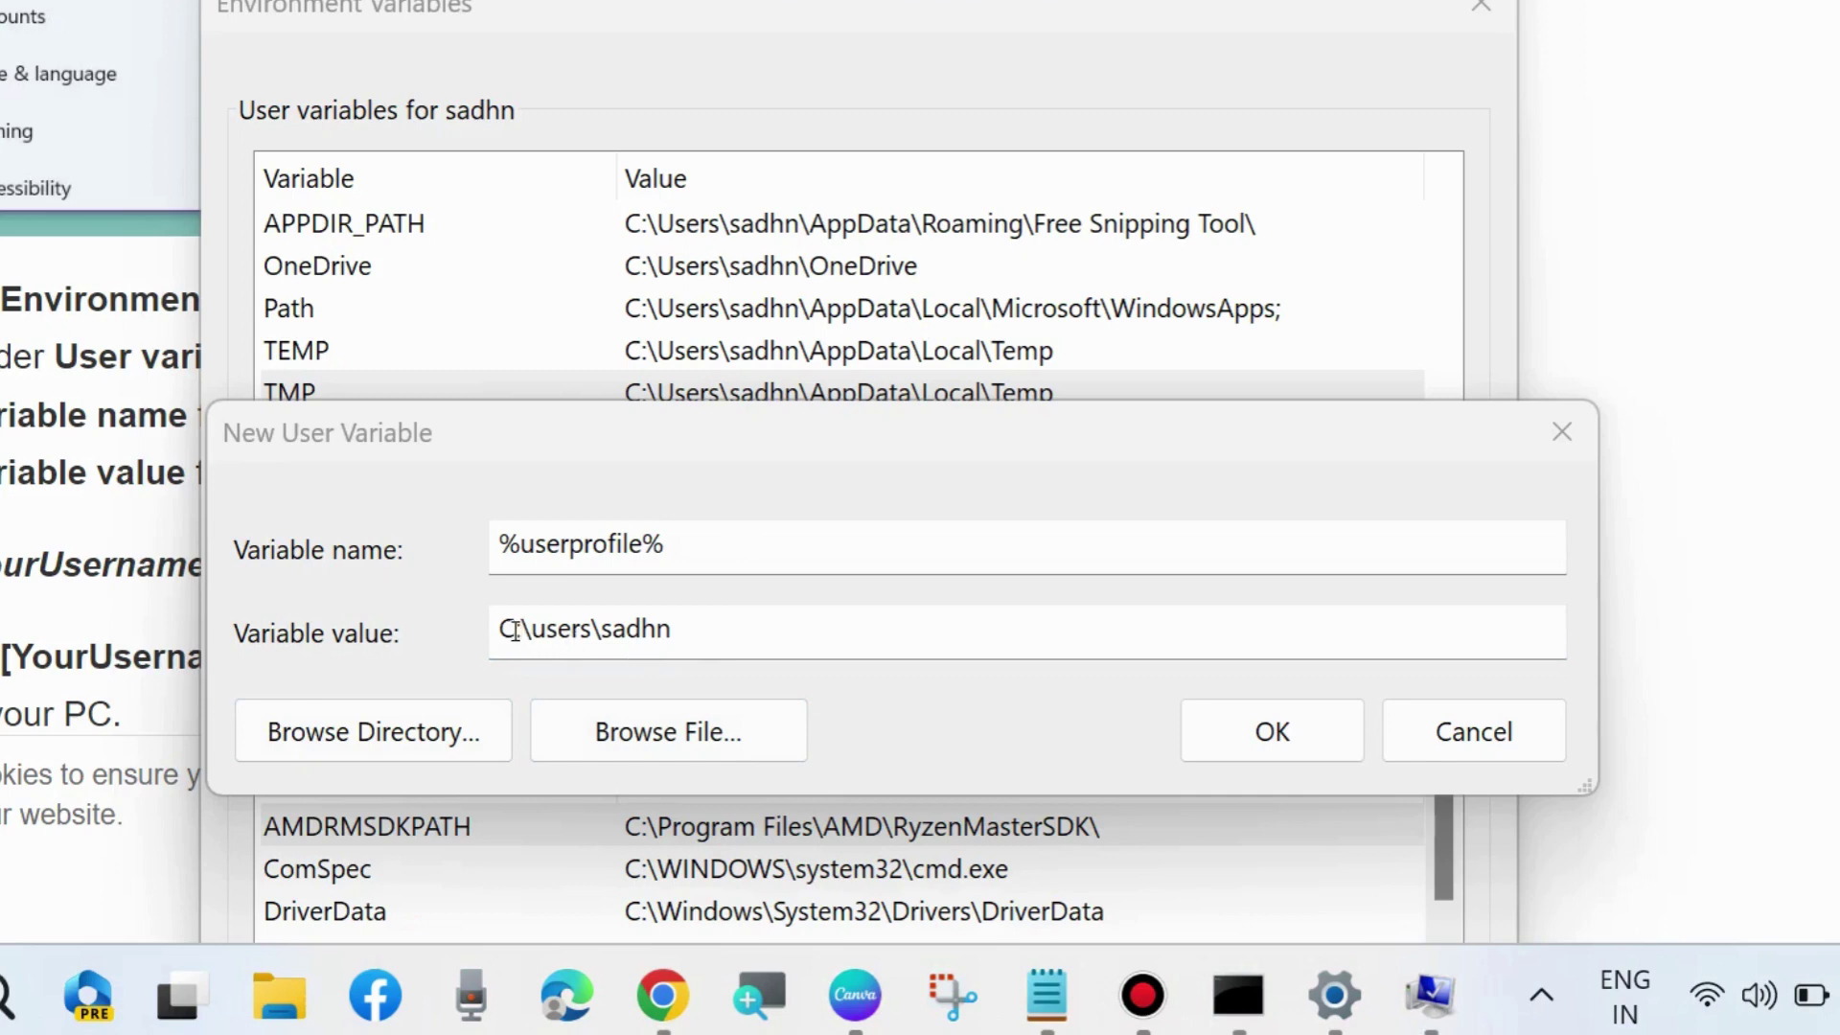
# Set the variable value to the user's C:\users profile path and close all System Properties dialogs
pyautogui.moveTo(502, 628); pyautogui.dragTo(780, 620)
pyautogui.click(641, 614)
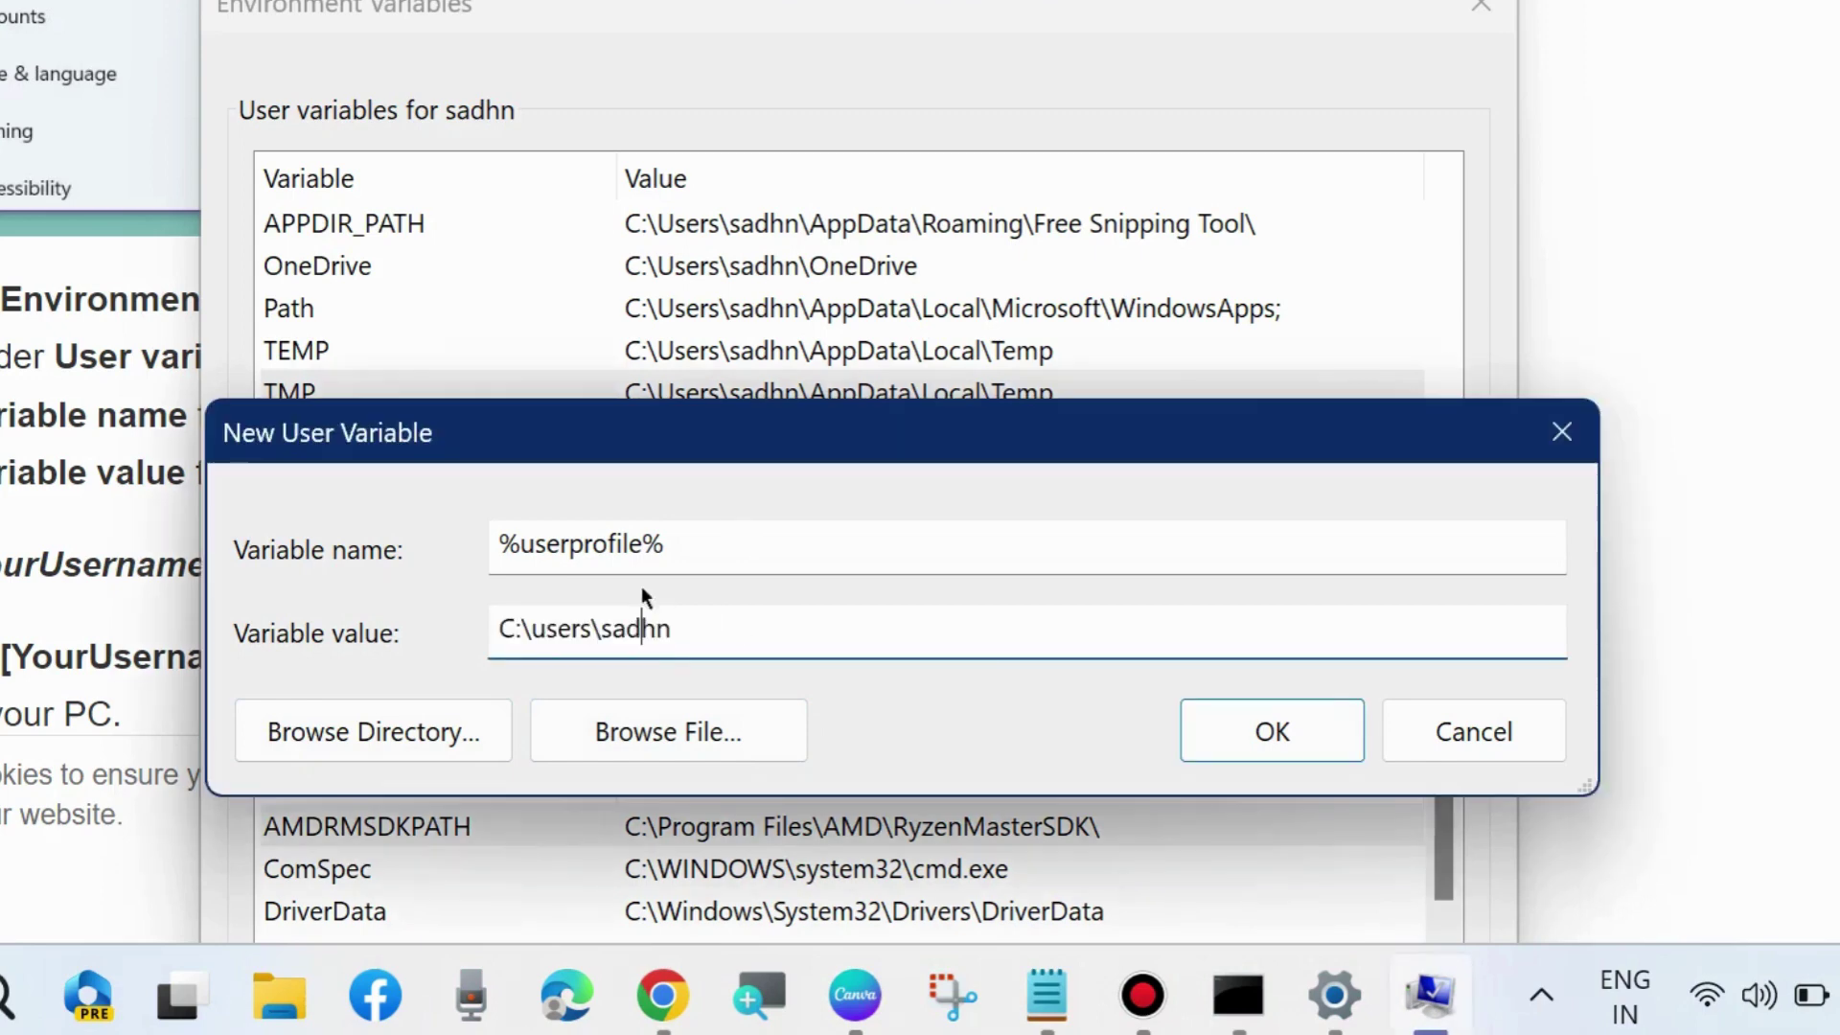
pyautogui.click(668, 542)
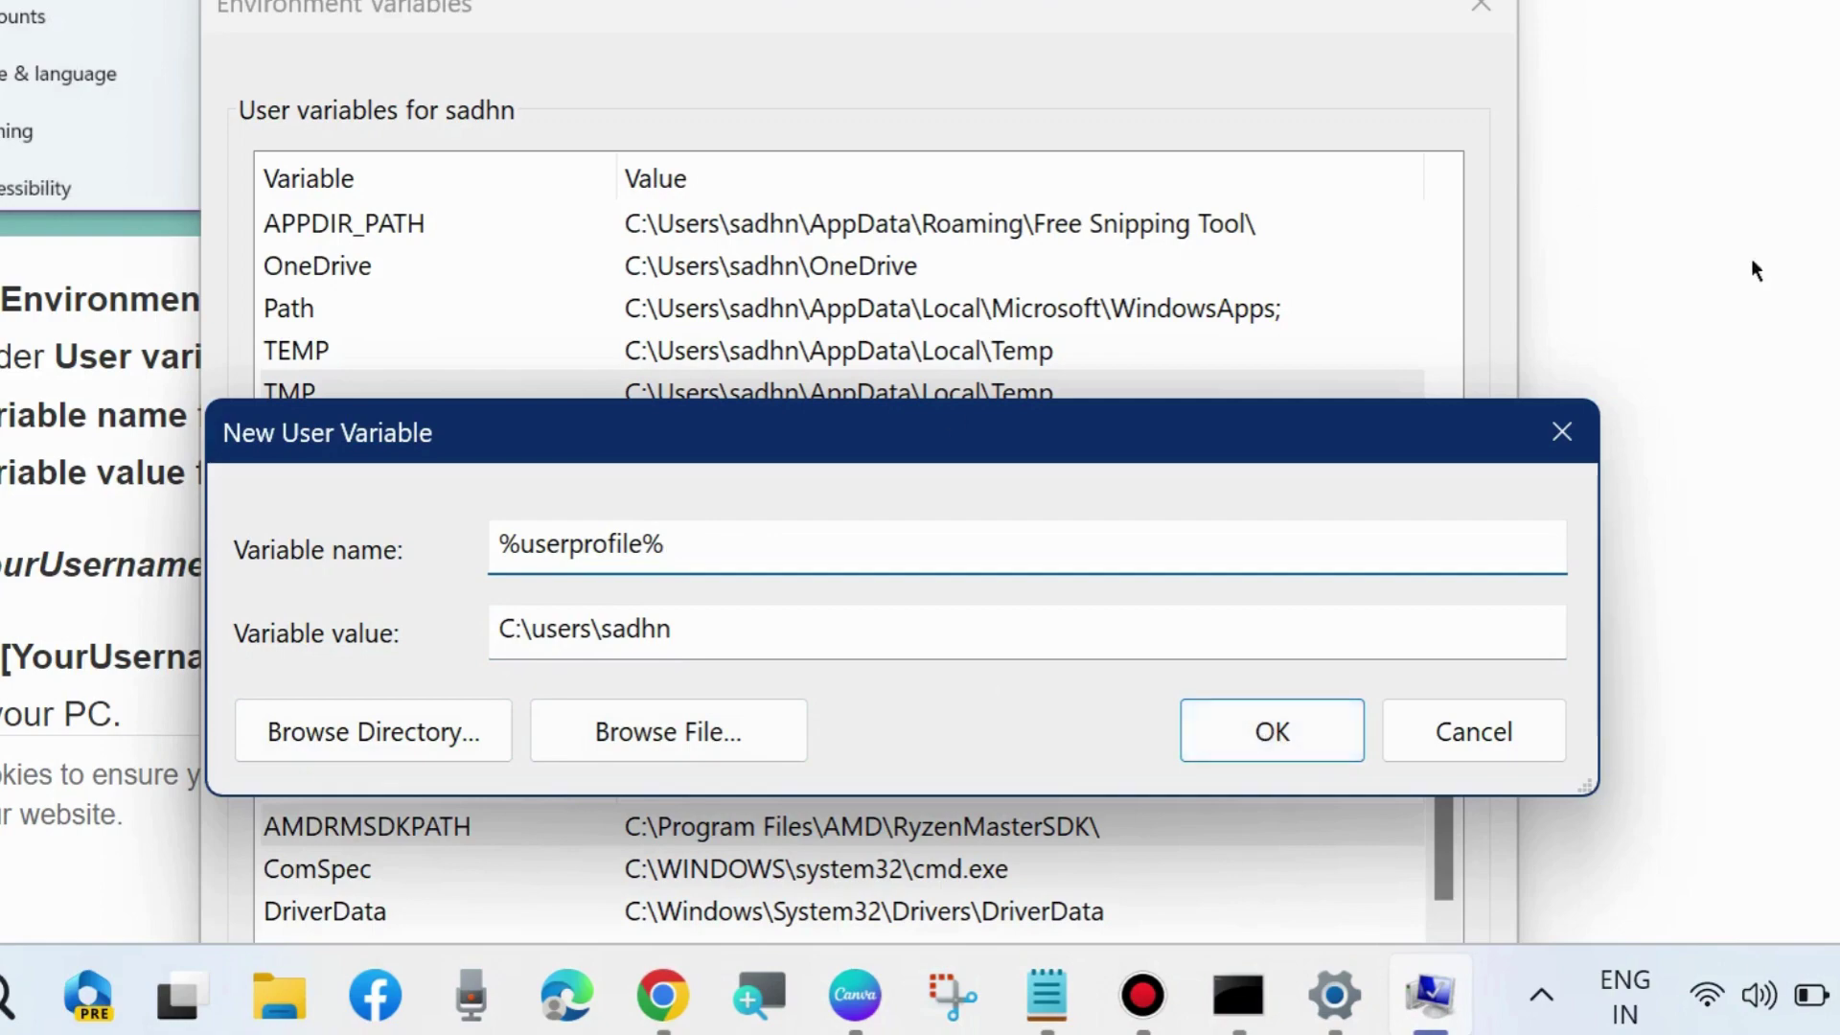
pyautogui.click(1562, 433)
pyautogui.click(1480, 12)
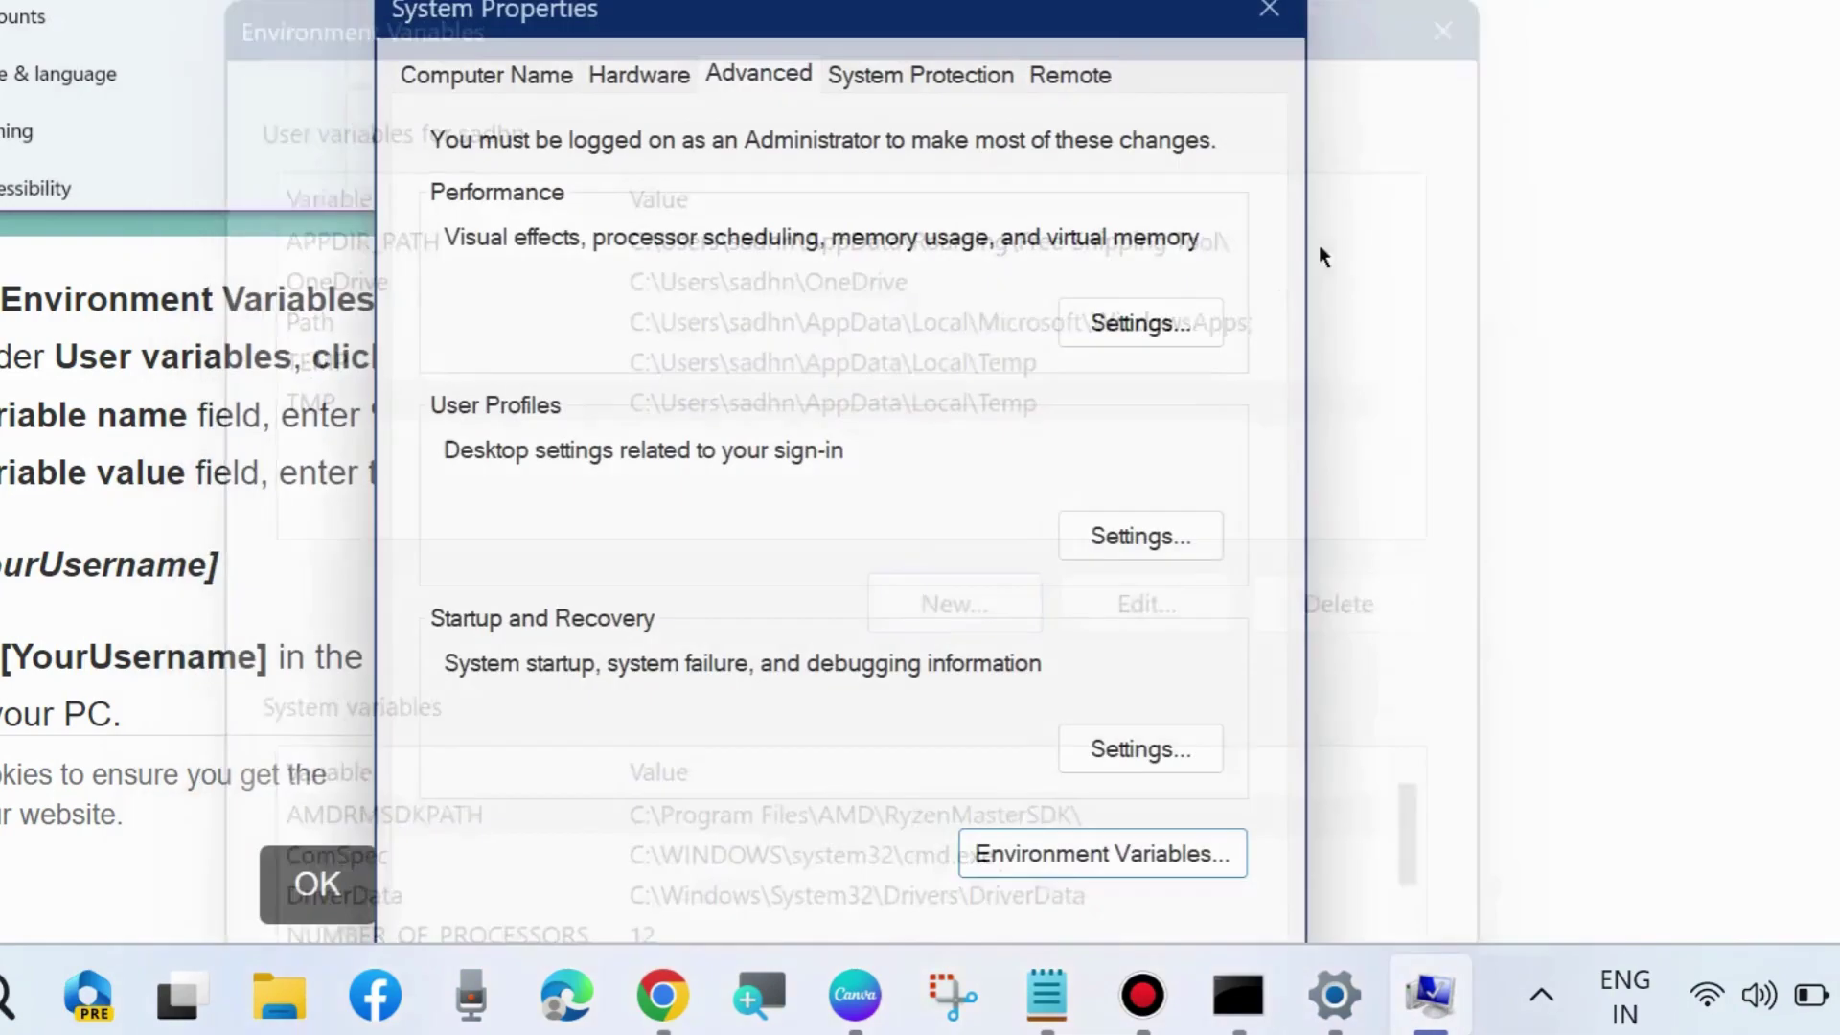
pyautogui.click(1277, 11)
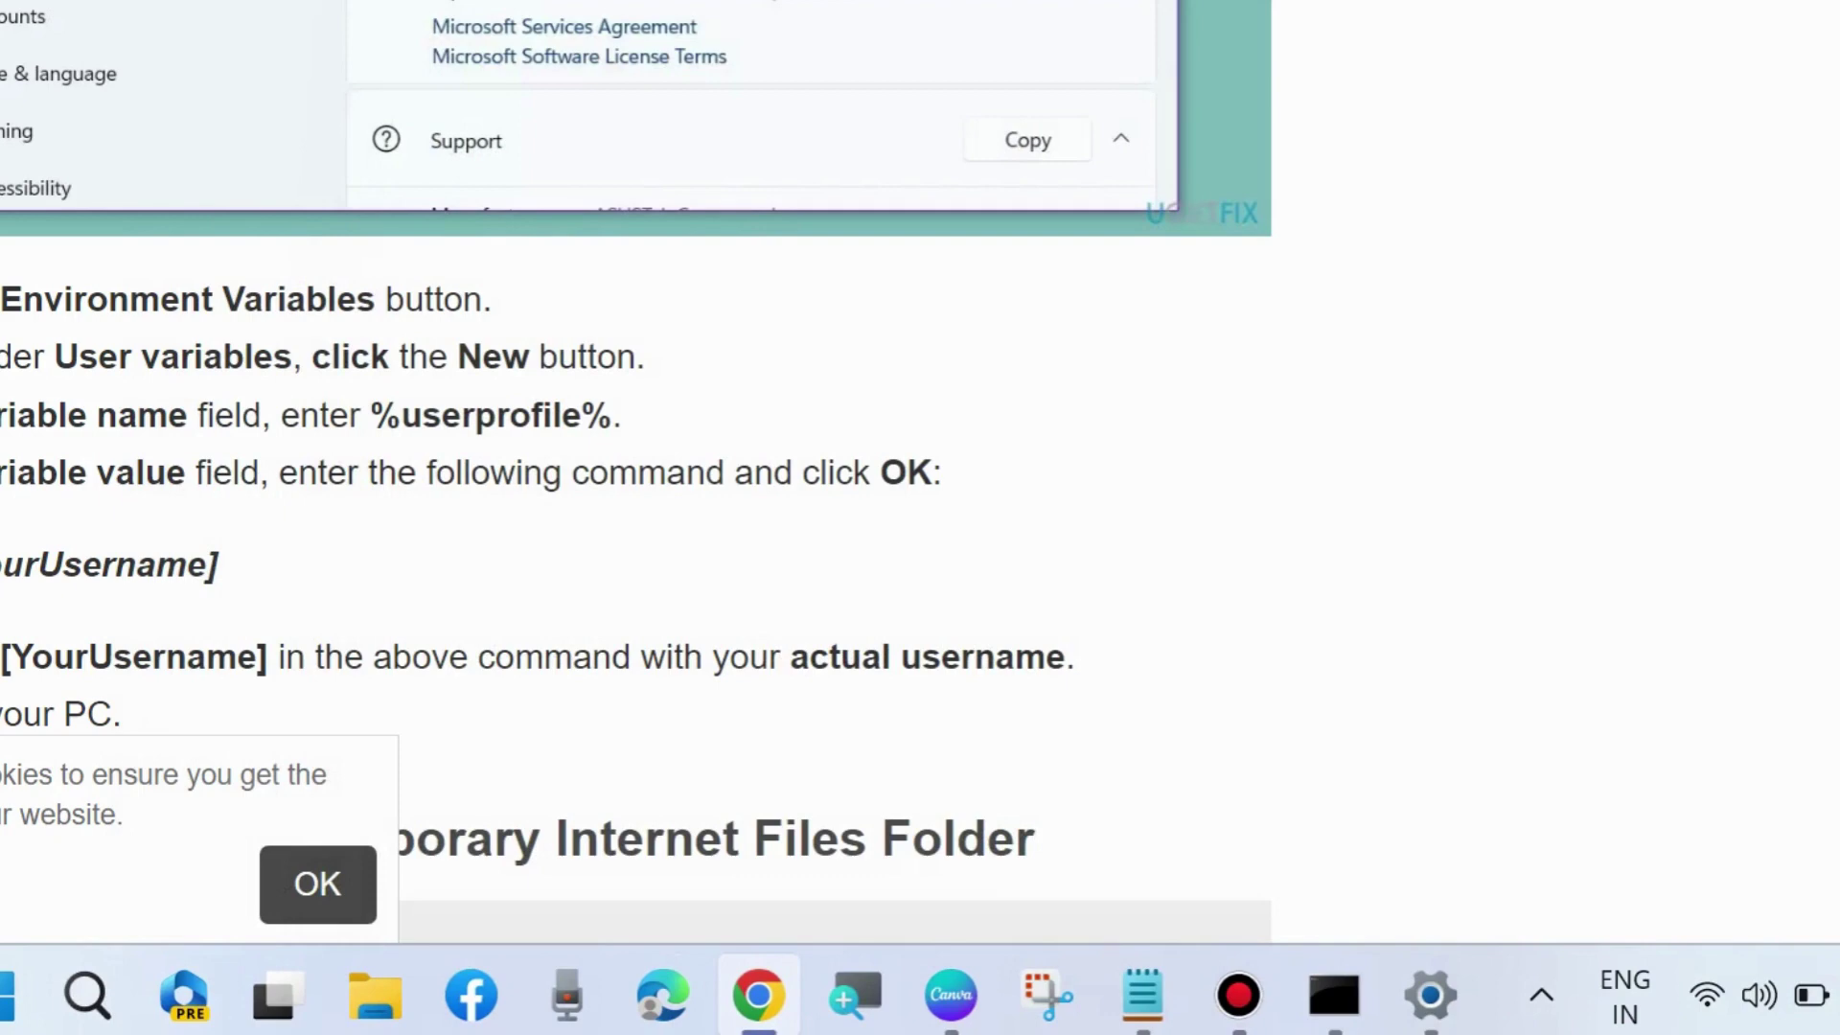
pyautogui.hotkey('alt', 'Tab')
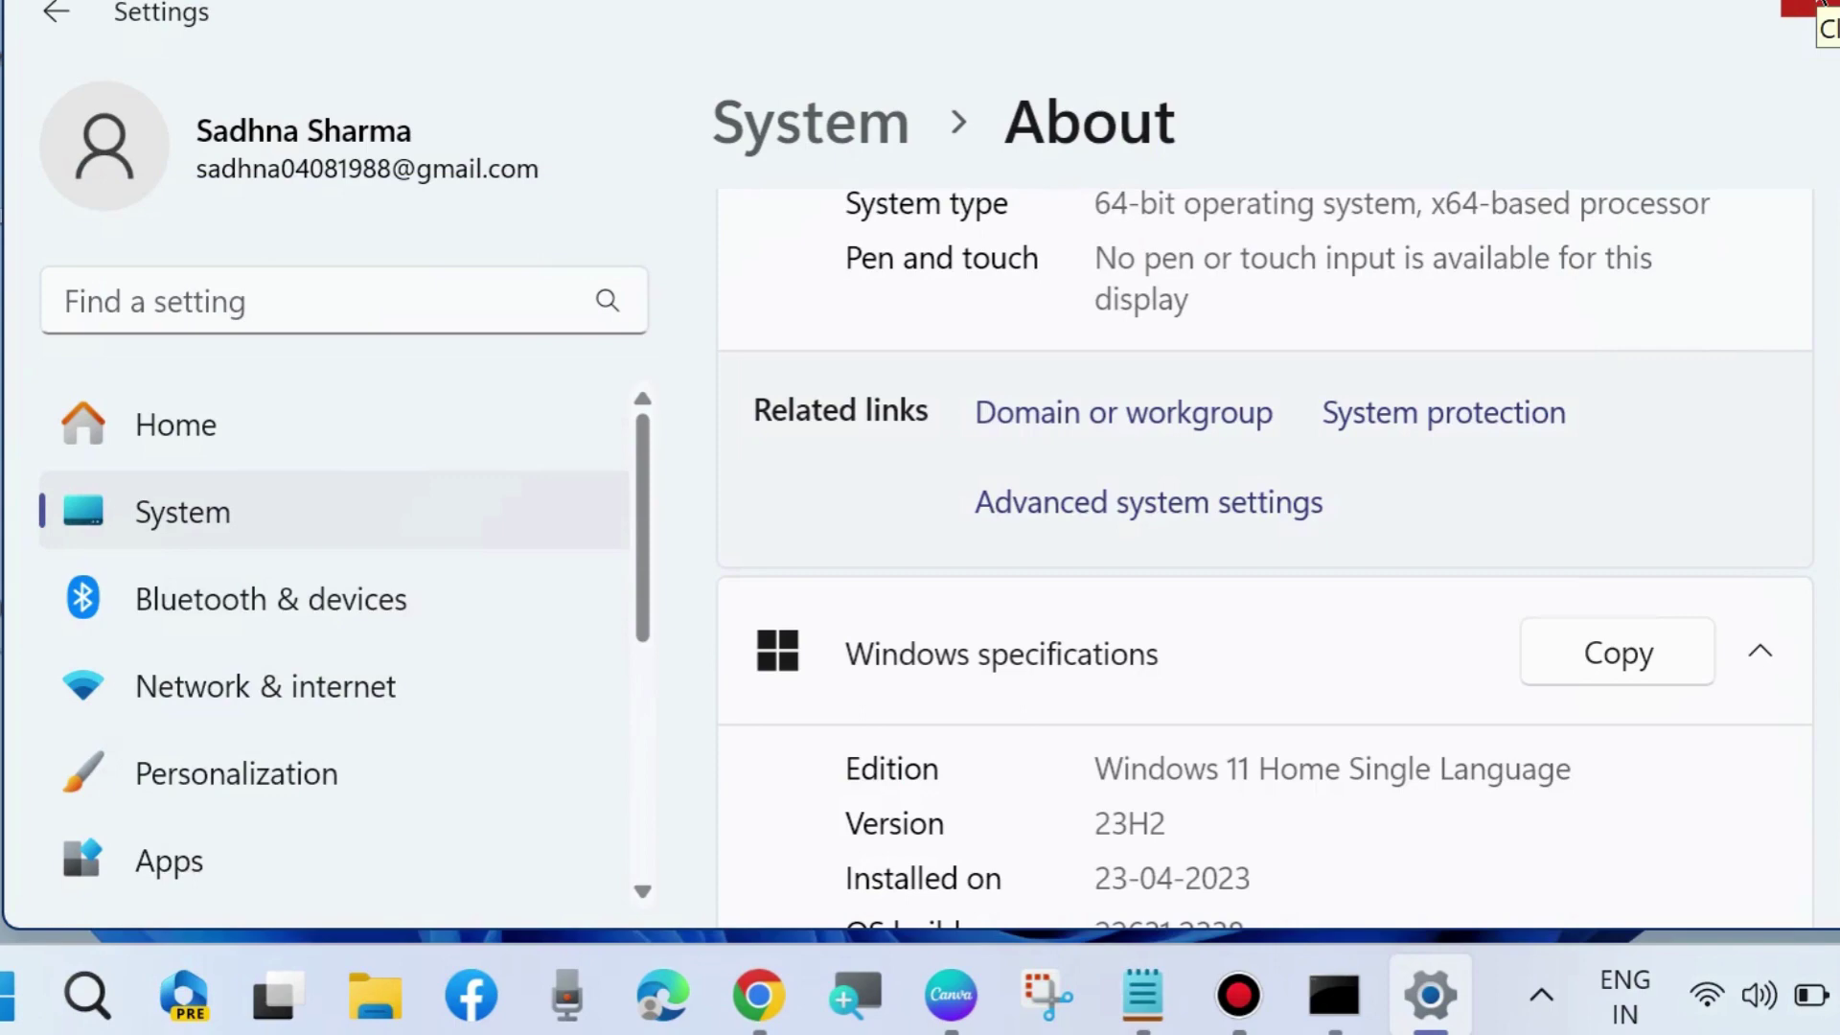
# Close Settings and browse File Explorer to the current user's AppData\Local folder
pyautogui.click(1821, 4)
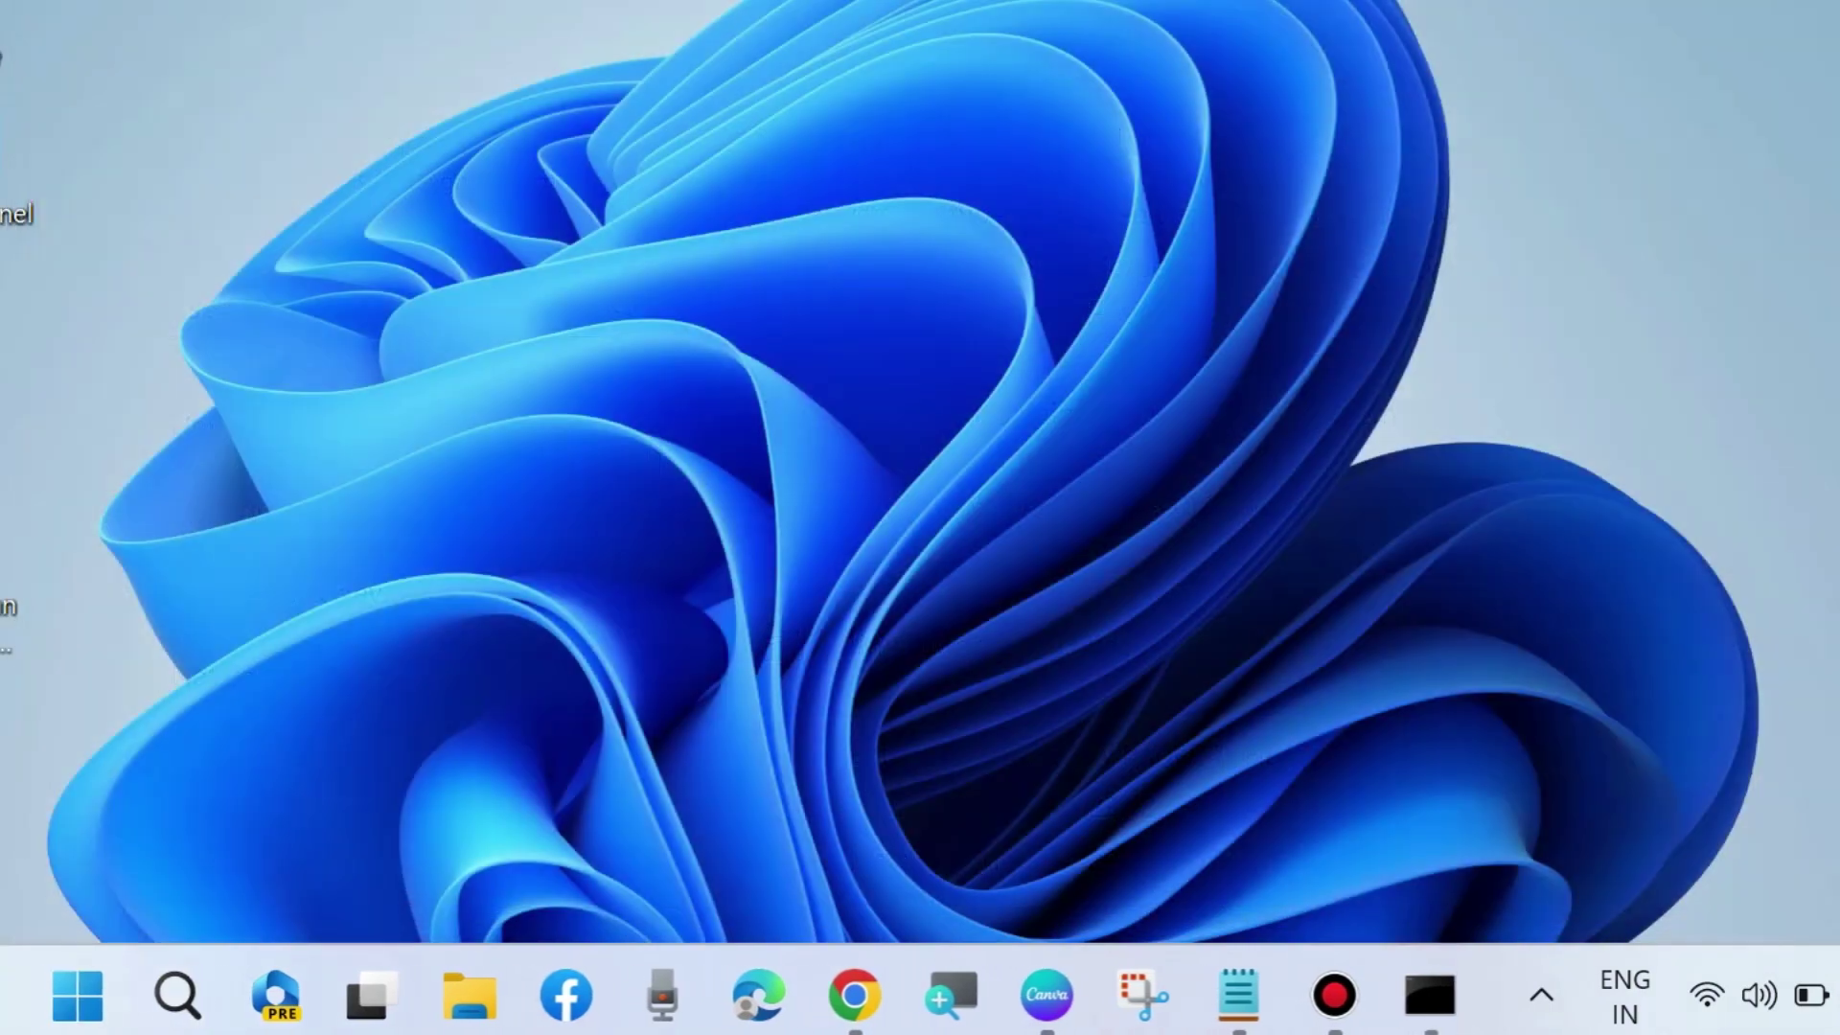
pyautogui.click(497, 987)
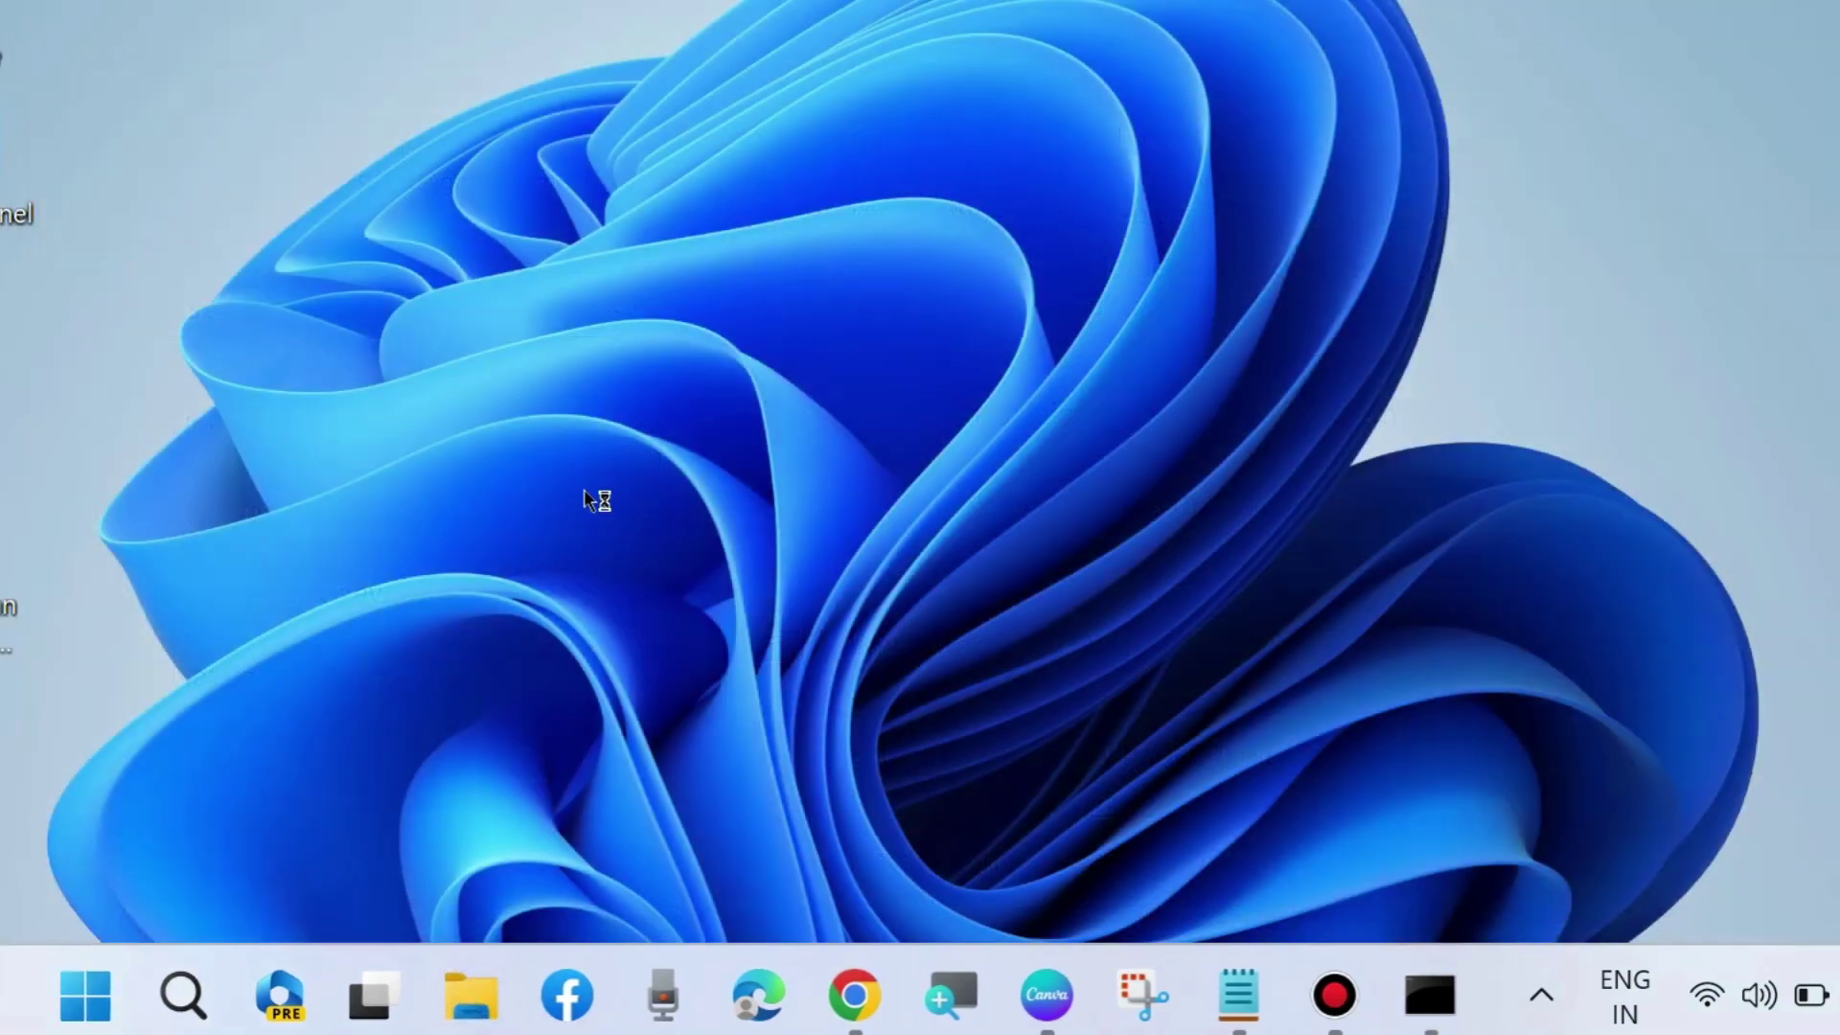
pyautogui.scroll(-2, 304, 581)
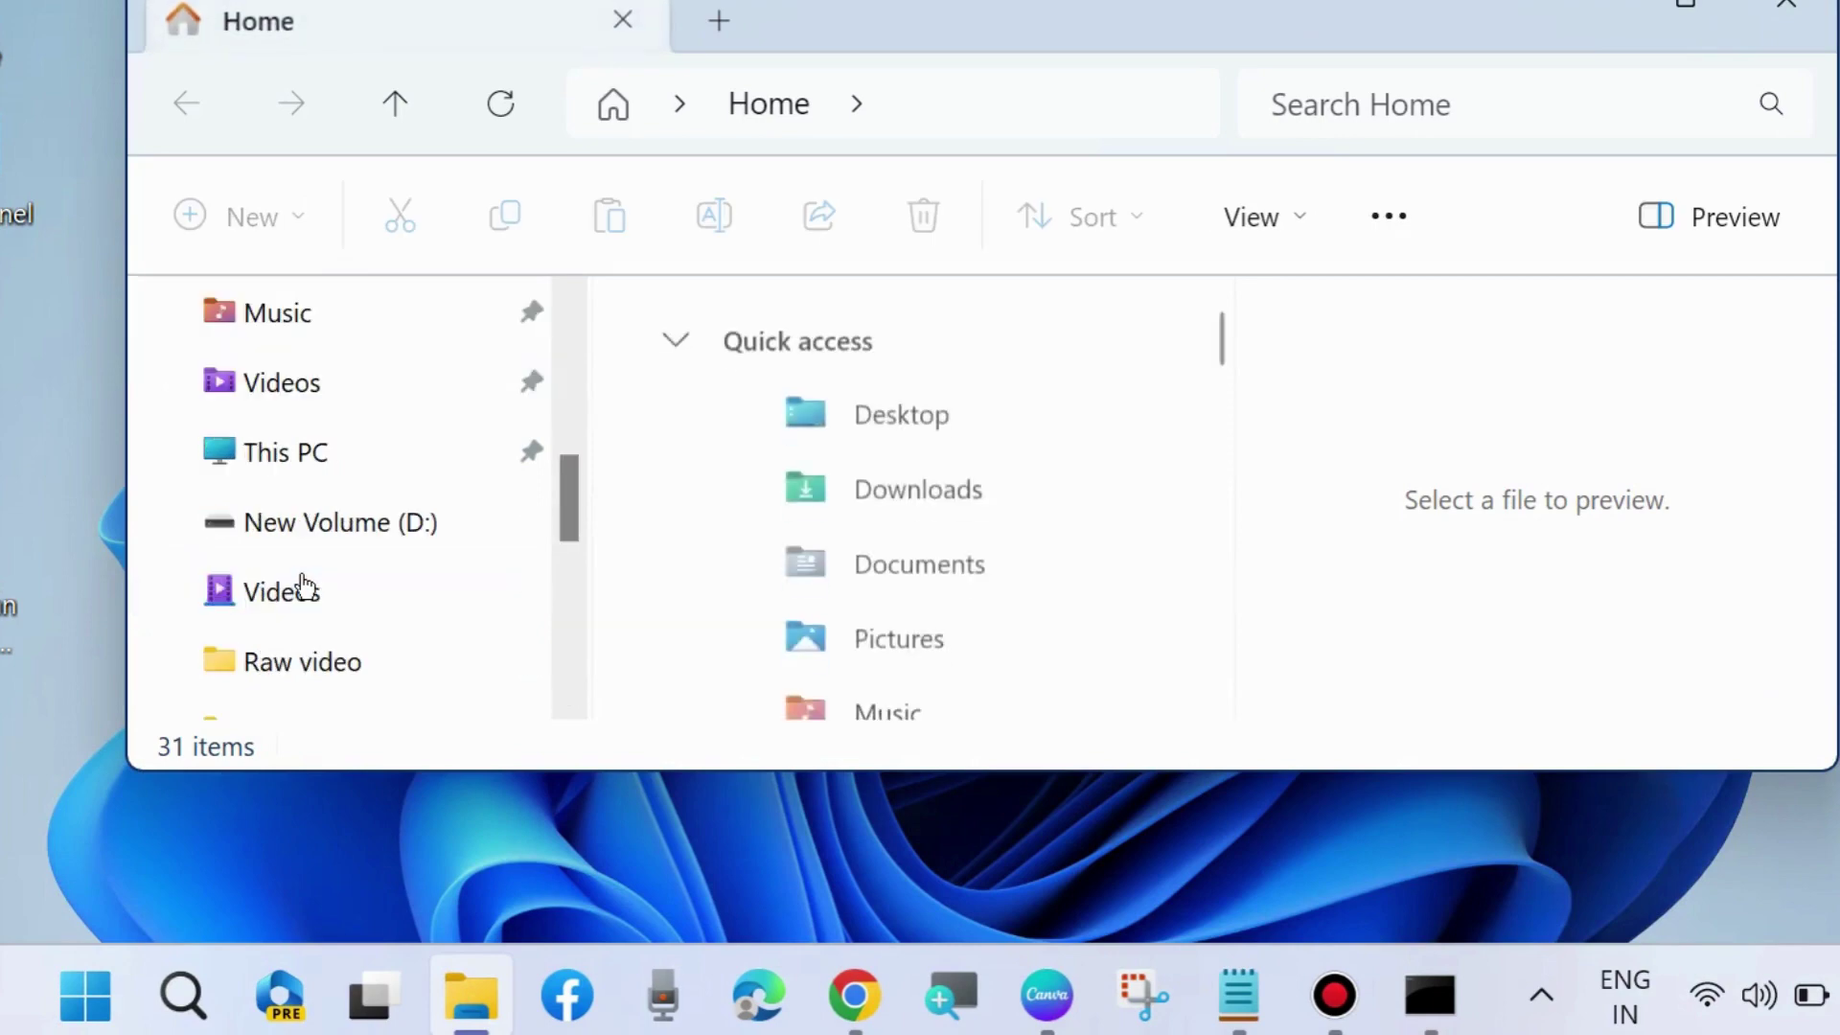
pyautogui.click(309, 451)
pyautogui.doubleClick(774, 417)
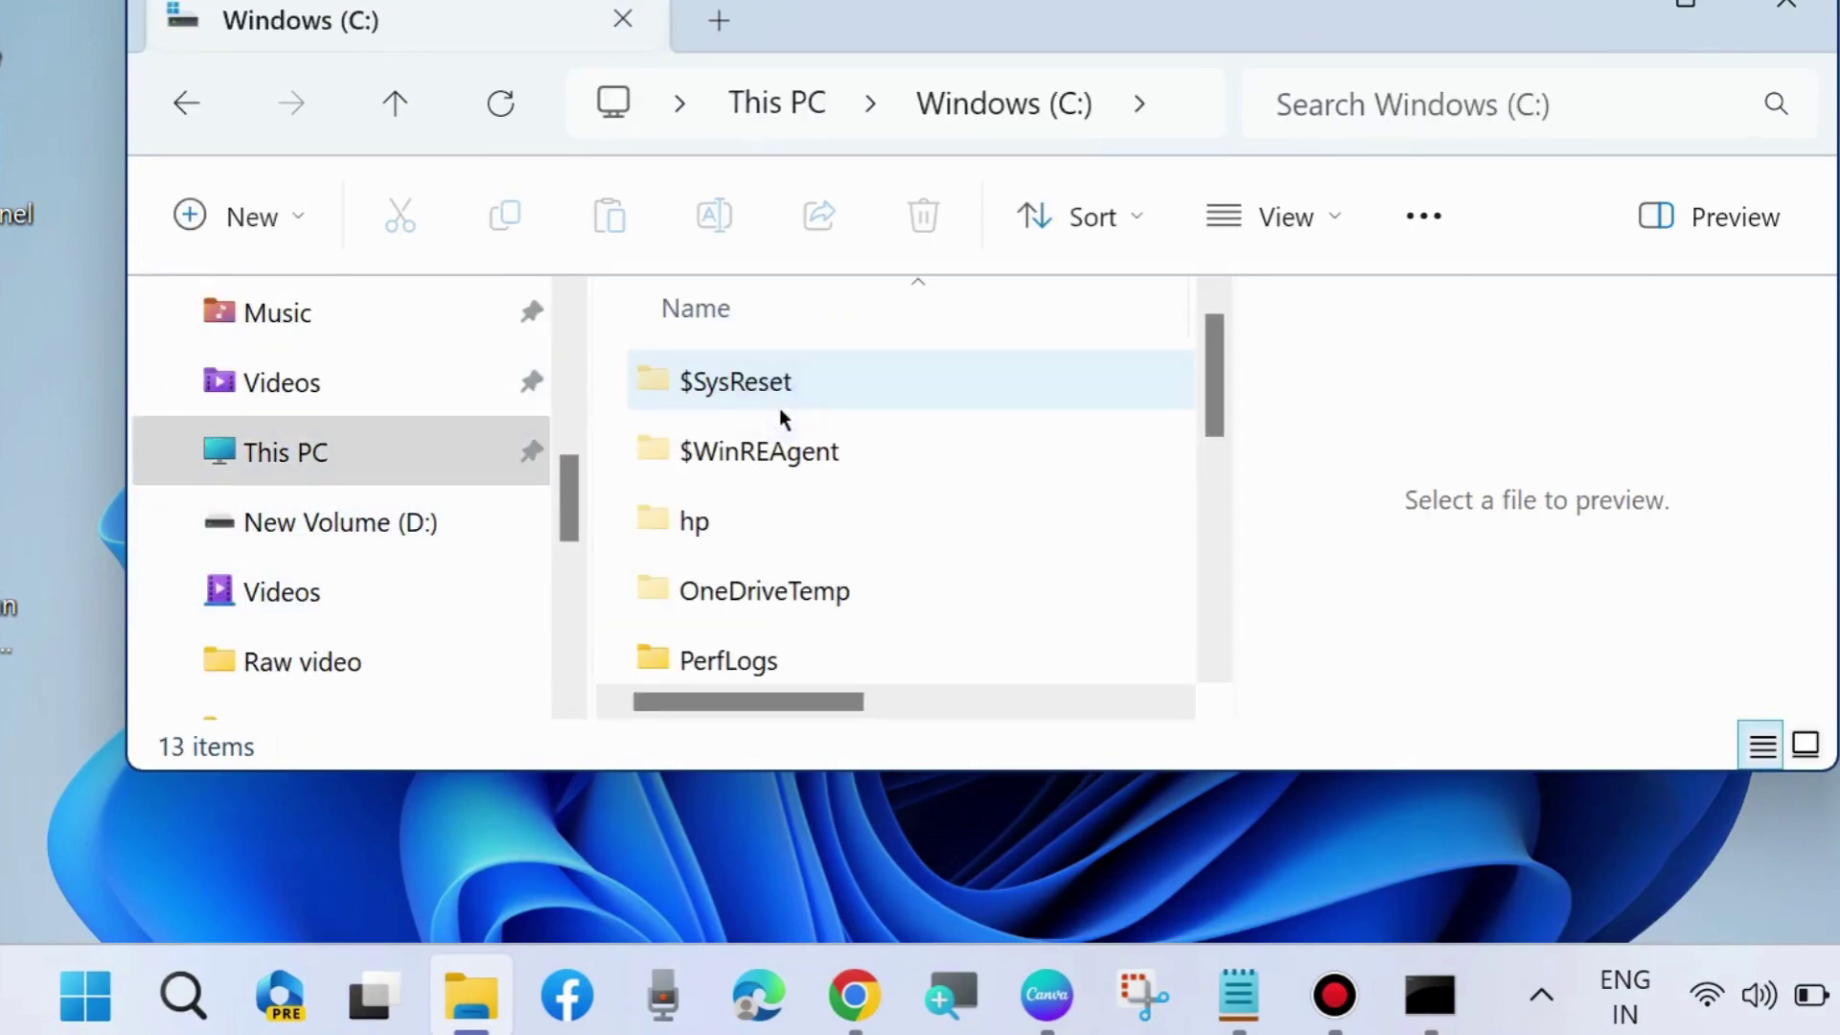
pyautogui.moveTo(911, 775); pyautogui.dragTo(911, 922)
pyautogui.scroll(-2, 726, 618)
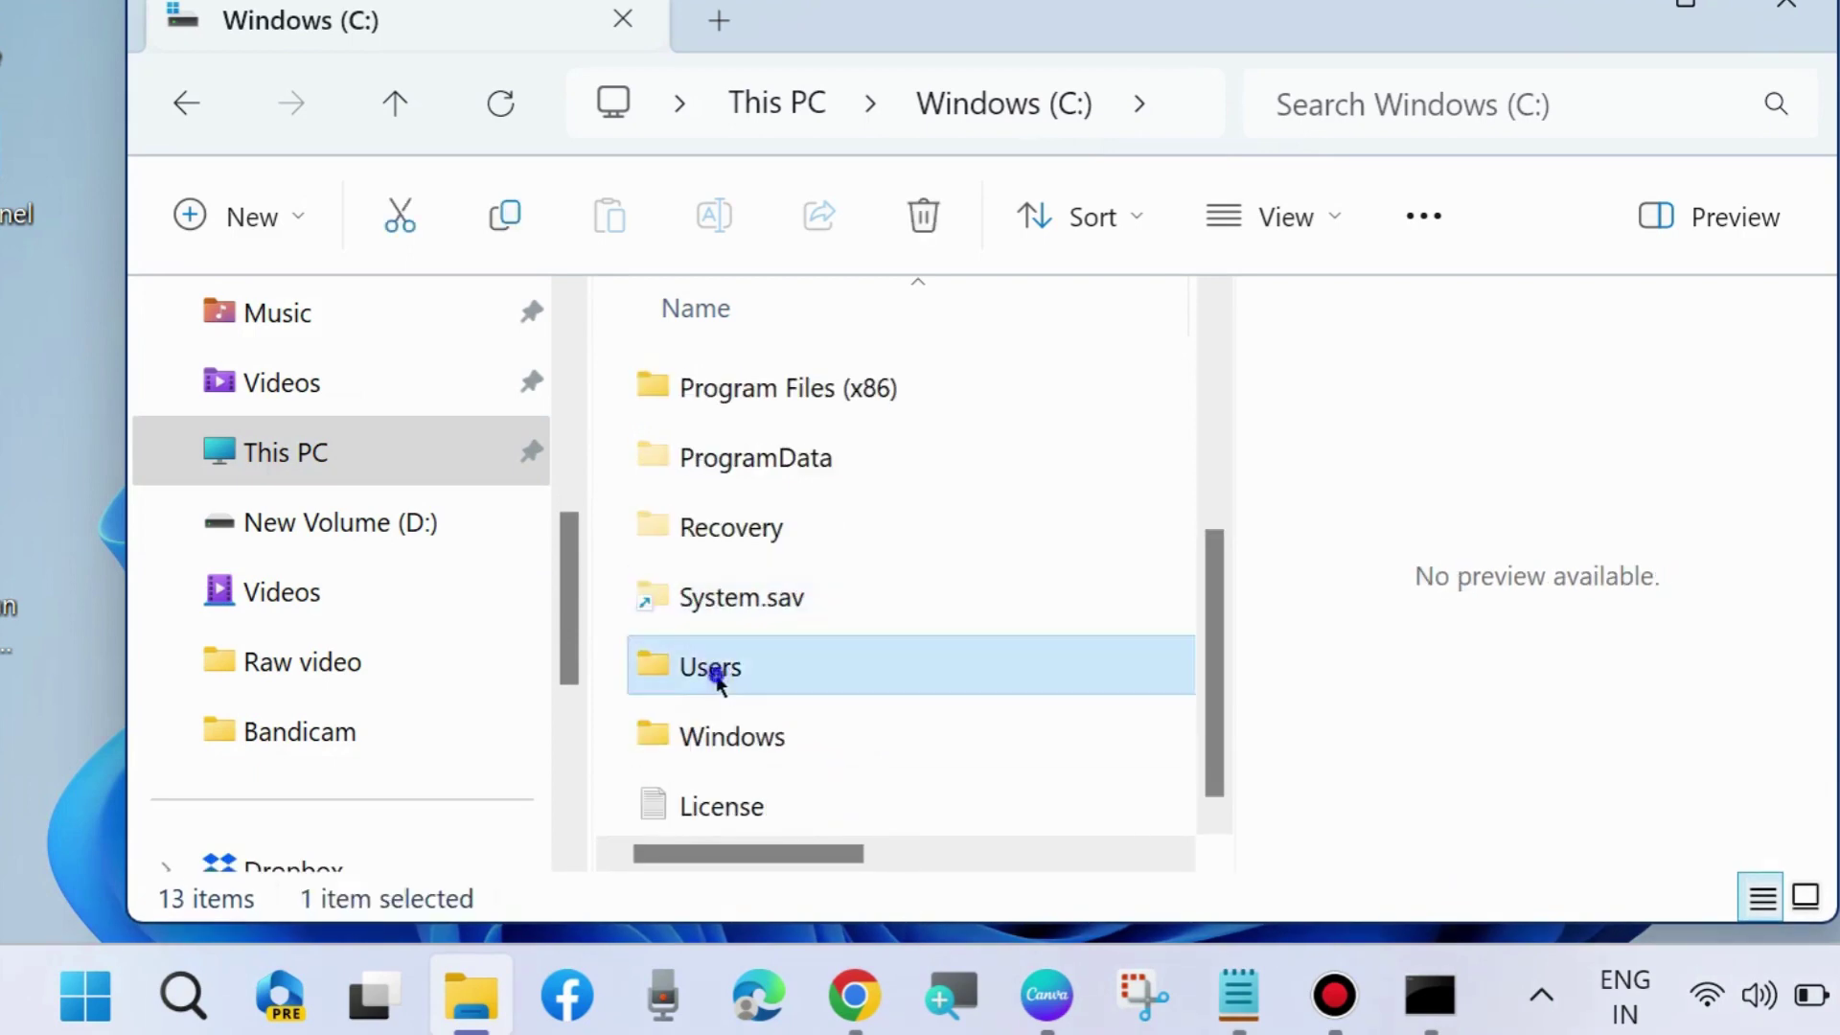
pyautogui.doubleClick(716, 675)
pyautogui.doubleClick(713, 596)
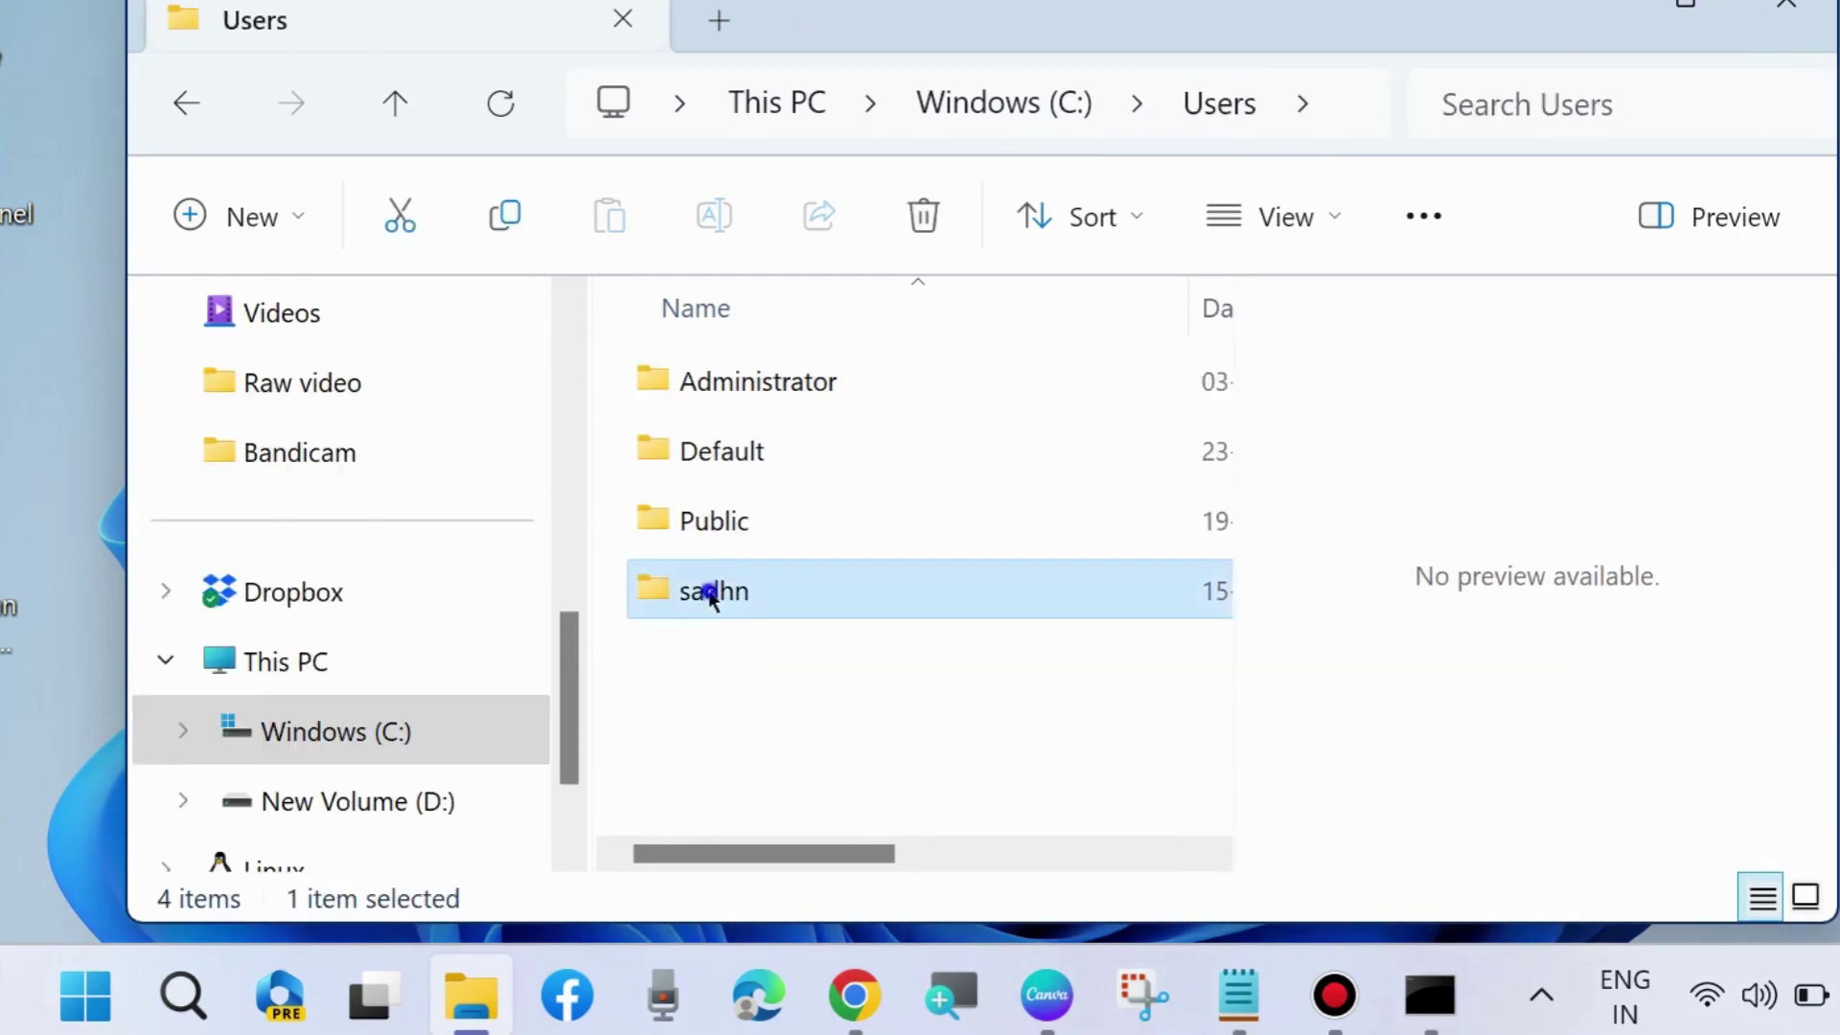
pyautogui.doubleClick(730, 525)
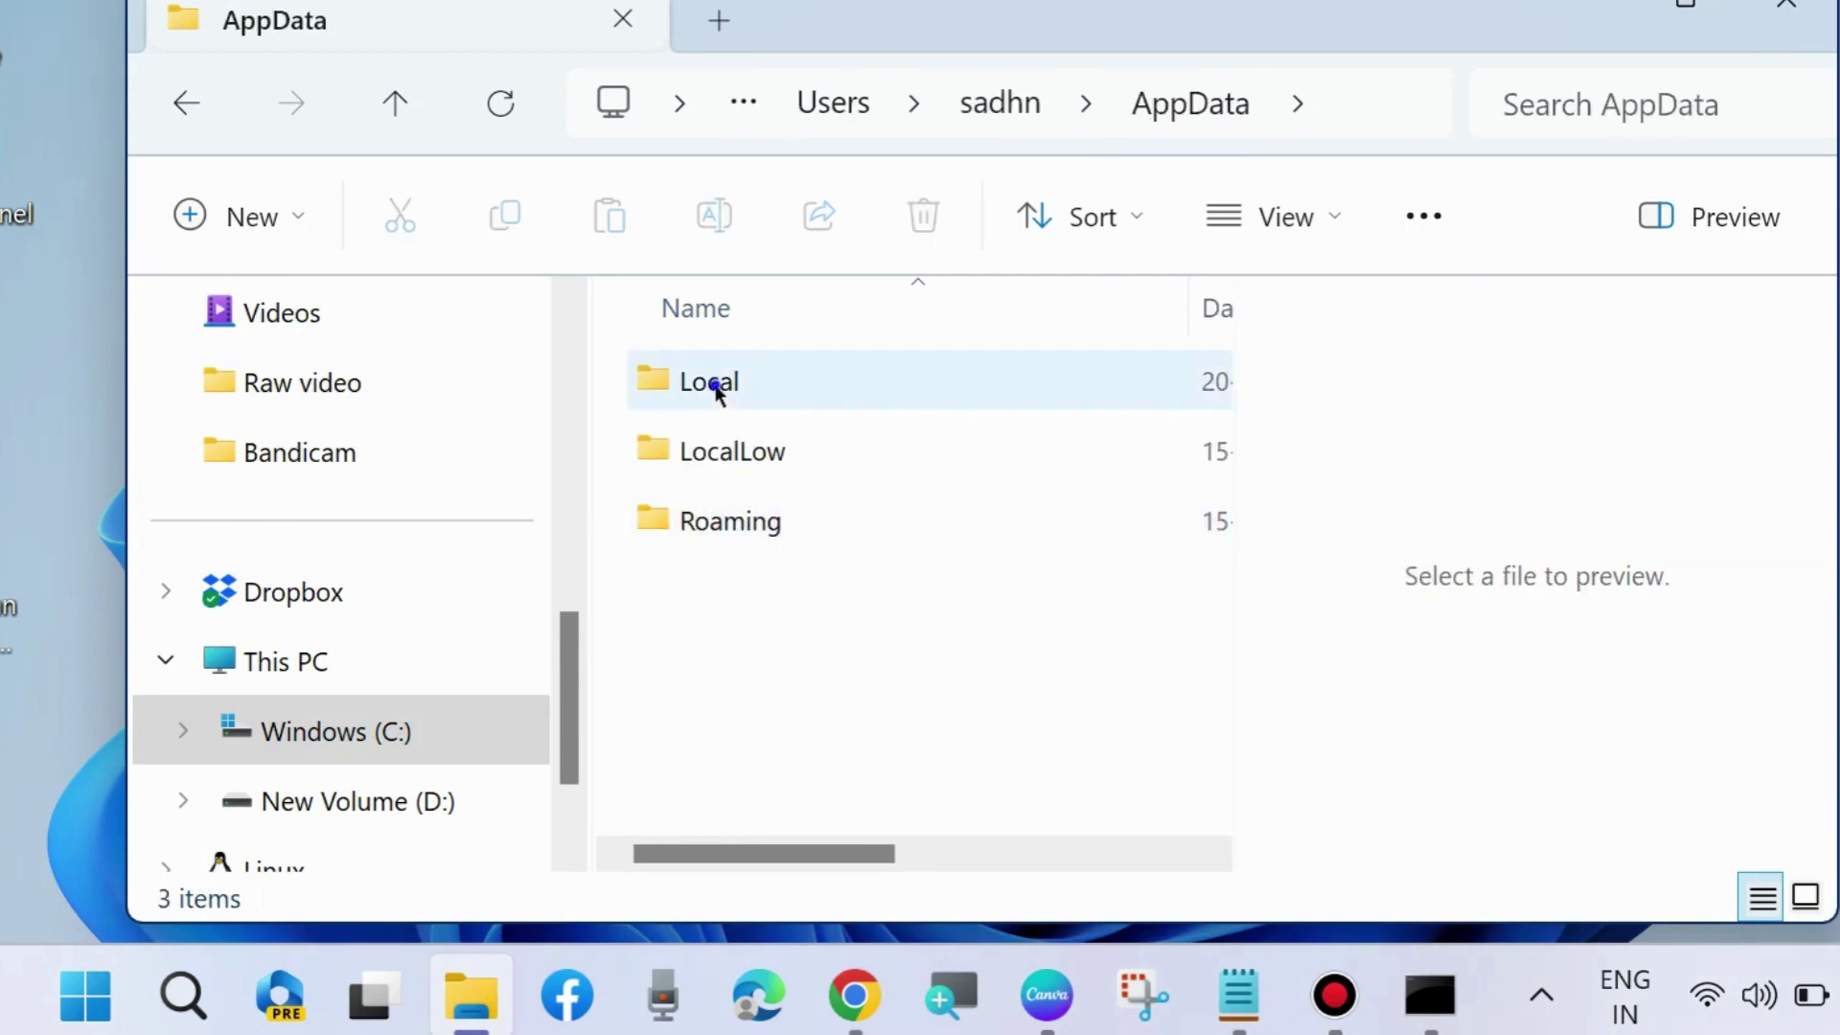
pyautogui.doubleClick(718, 388)
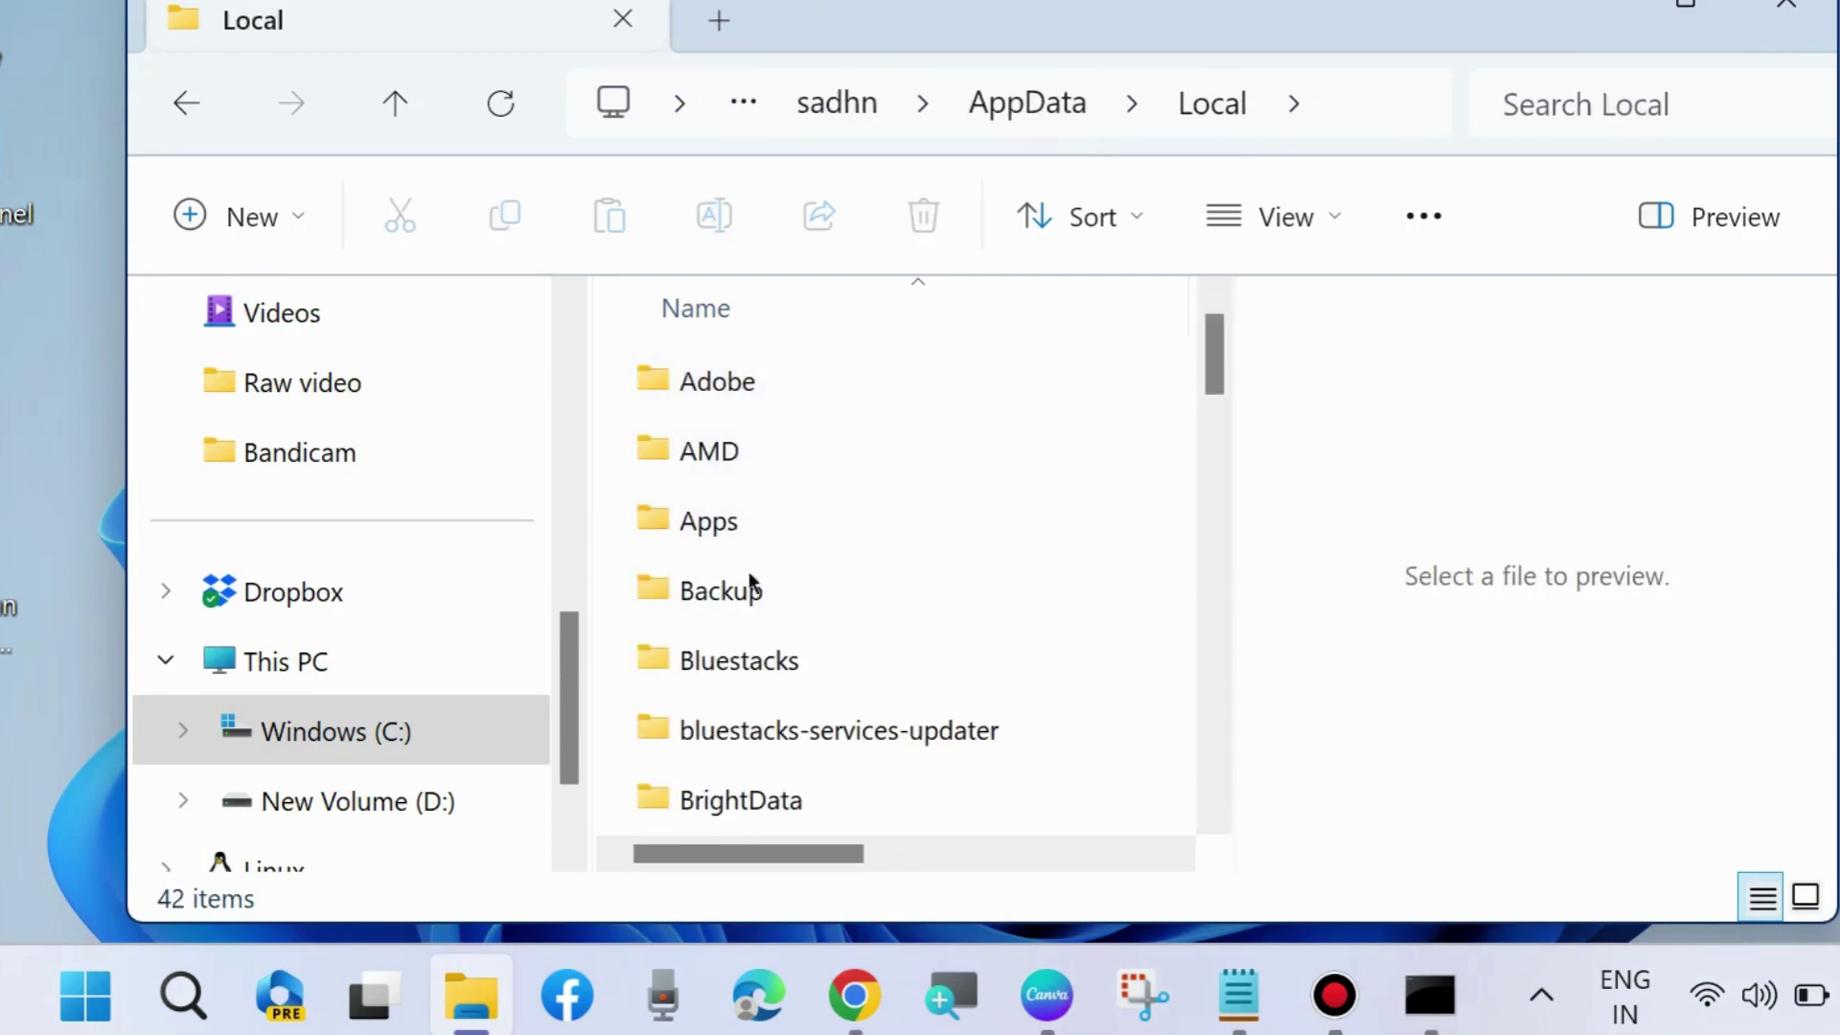
# Open the Microsoft folder inside Local and scroll through its contents
pyautogui.scroll(-5, 772, 677)
pyautogui.scroll(-2, 773, 677)
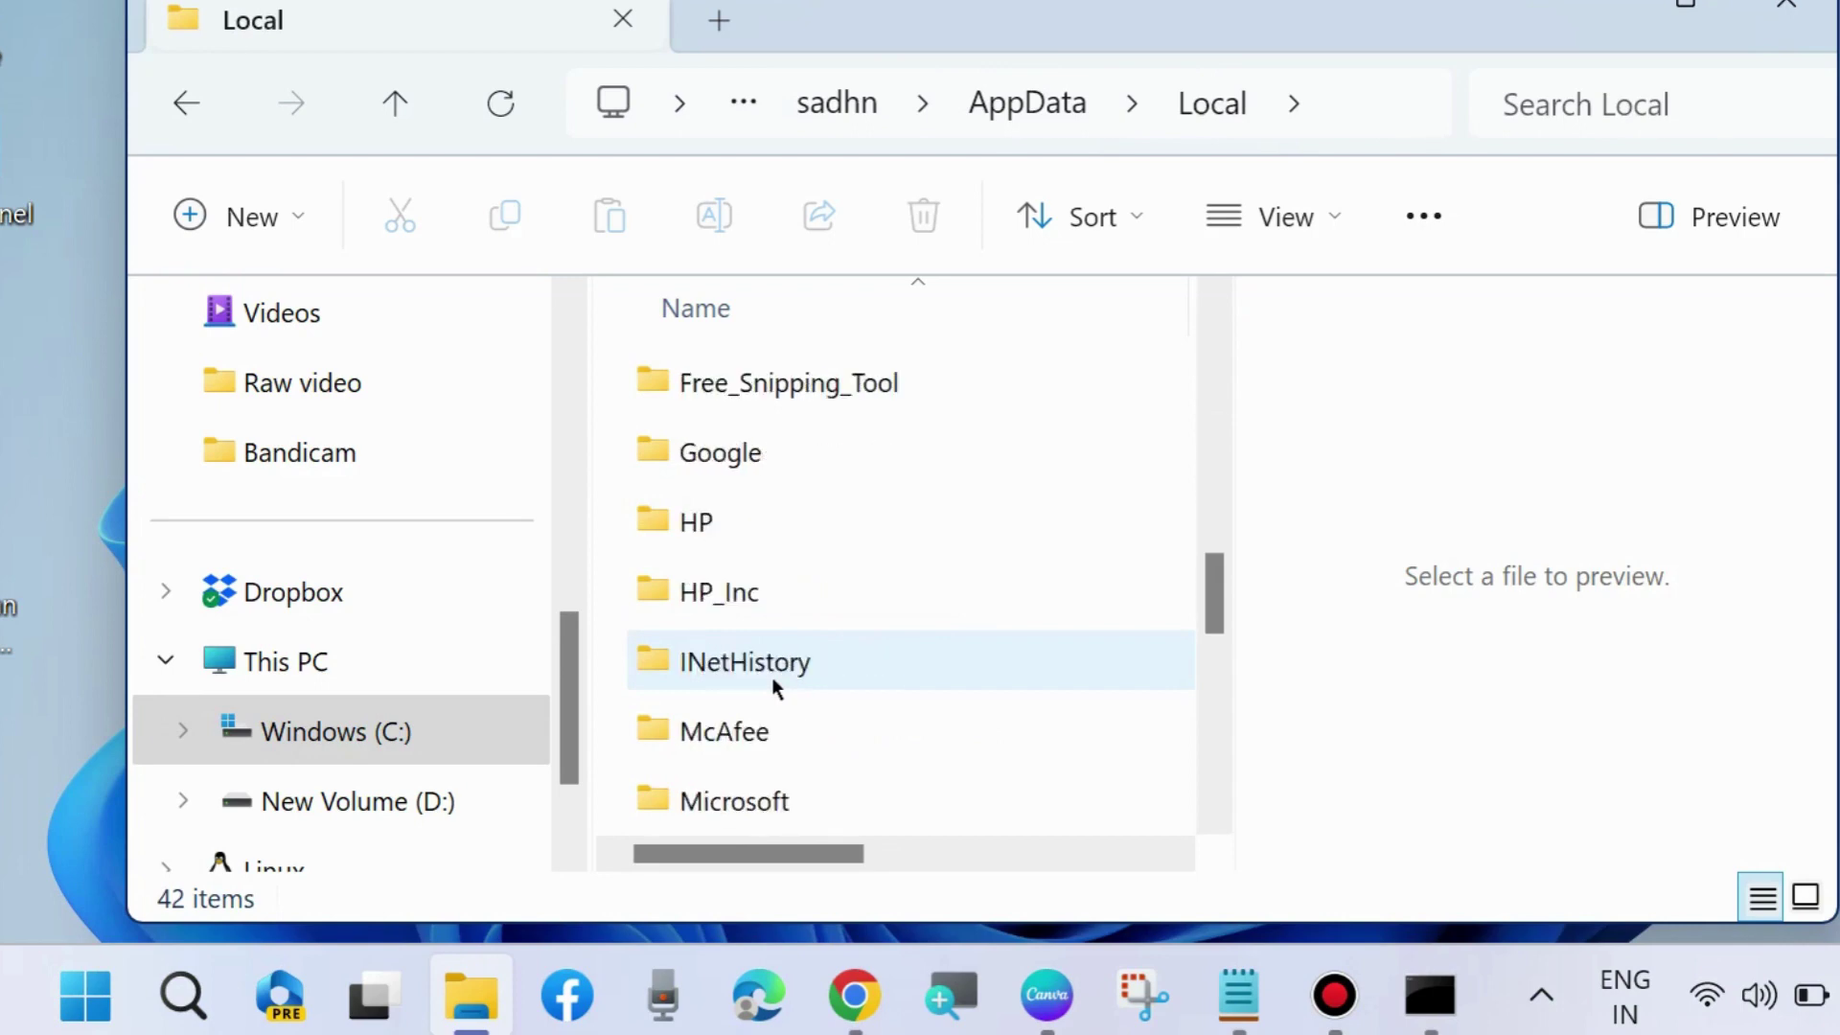
pyautogui.click(725, 595)
pyautogui.doubleClick(725, 595)
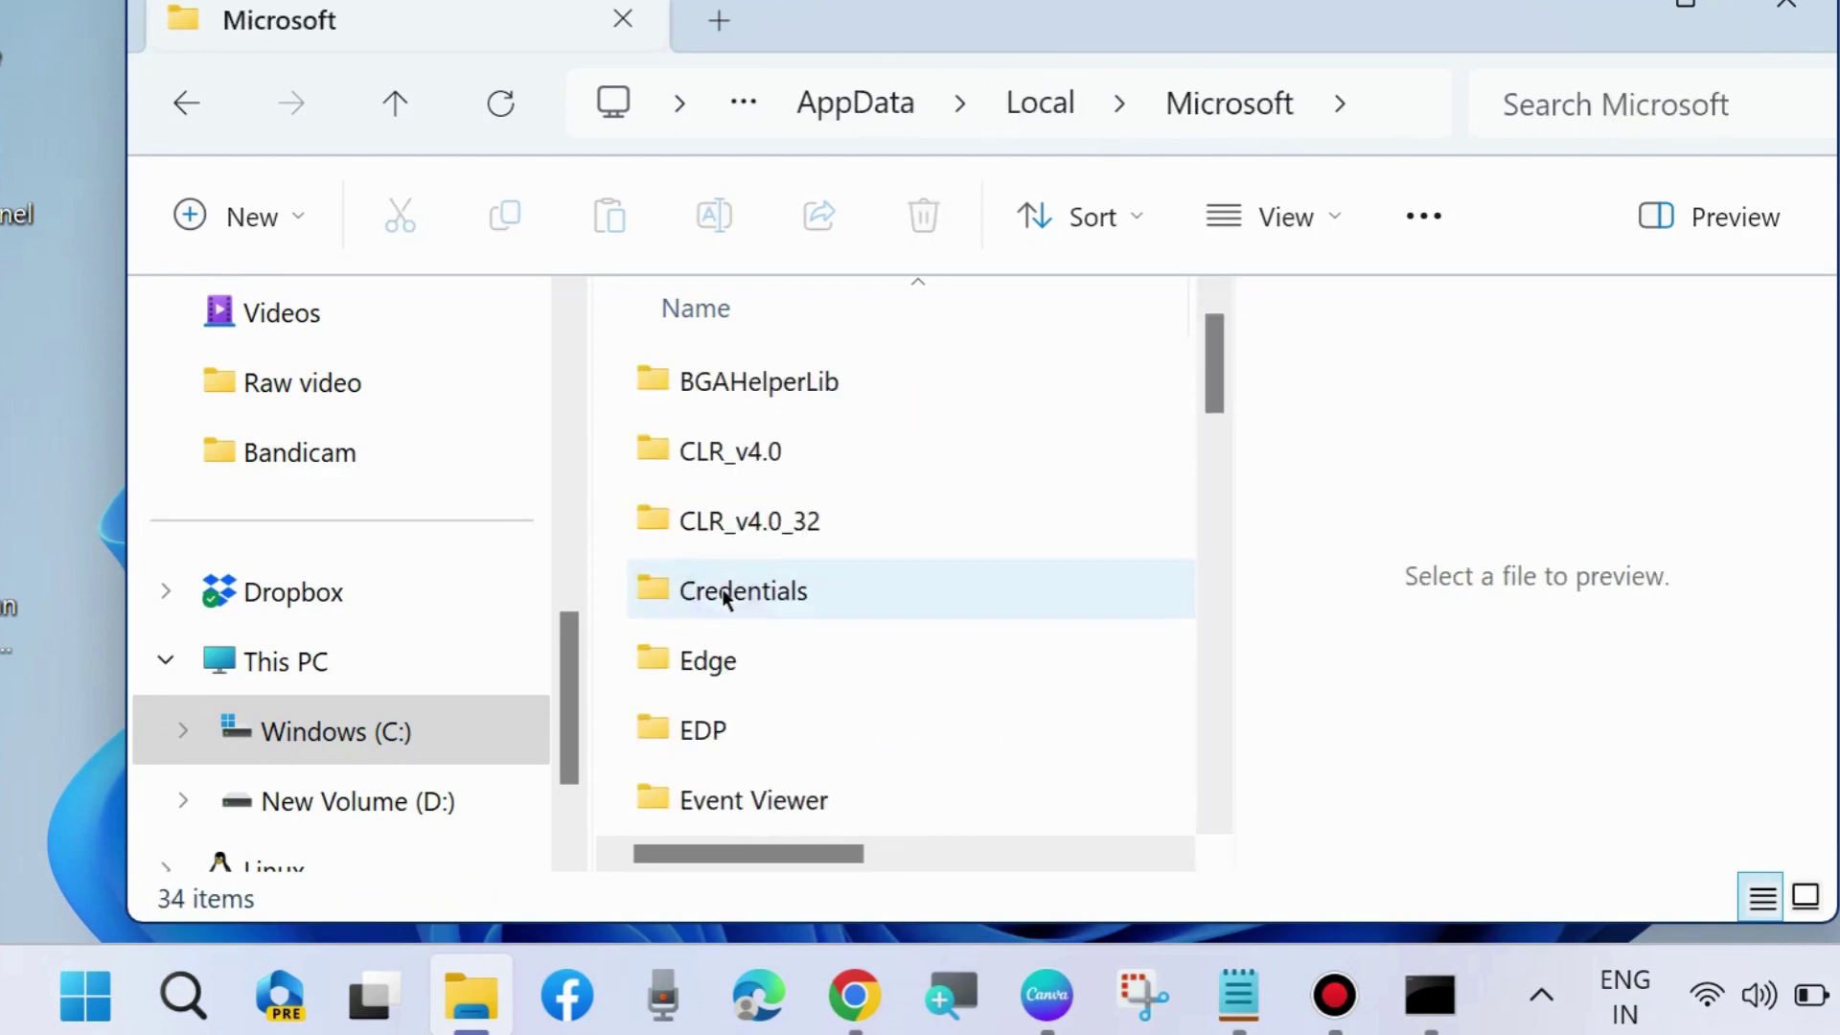
pyautogui.scroll(-4, 729, 700)
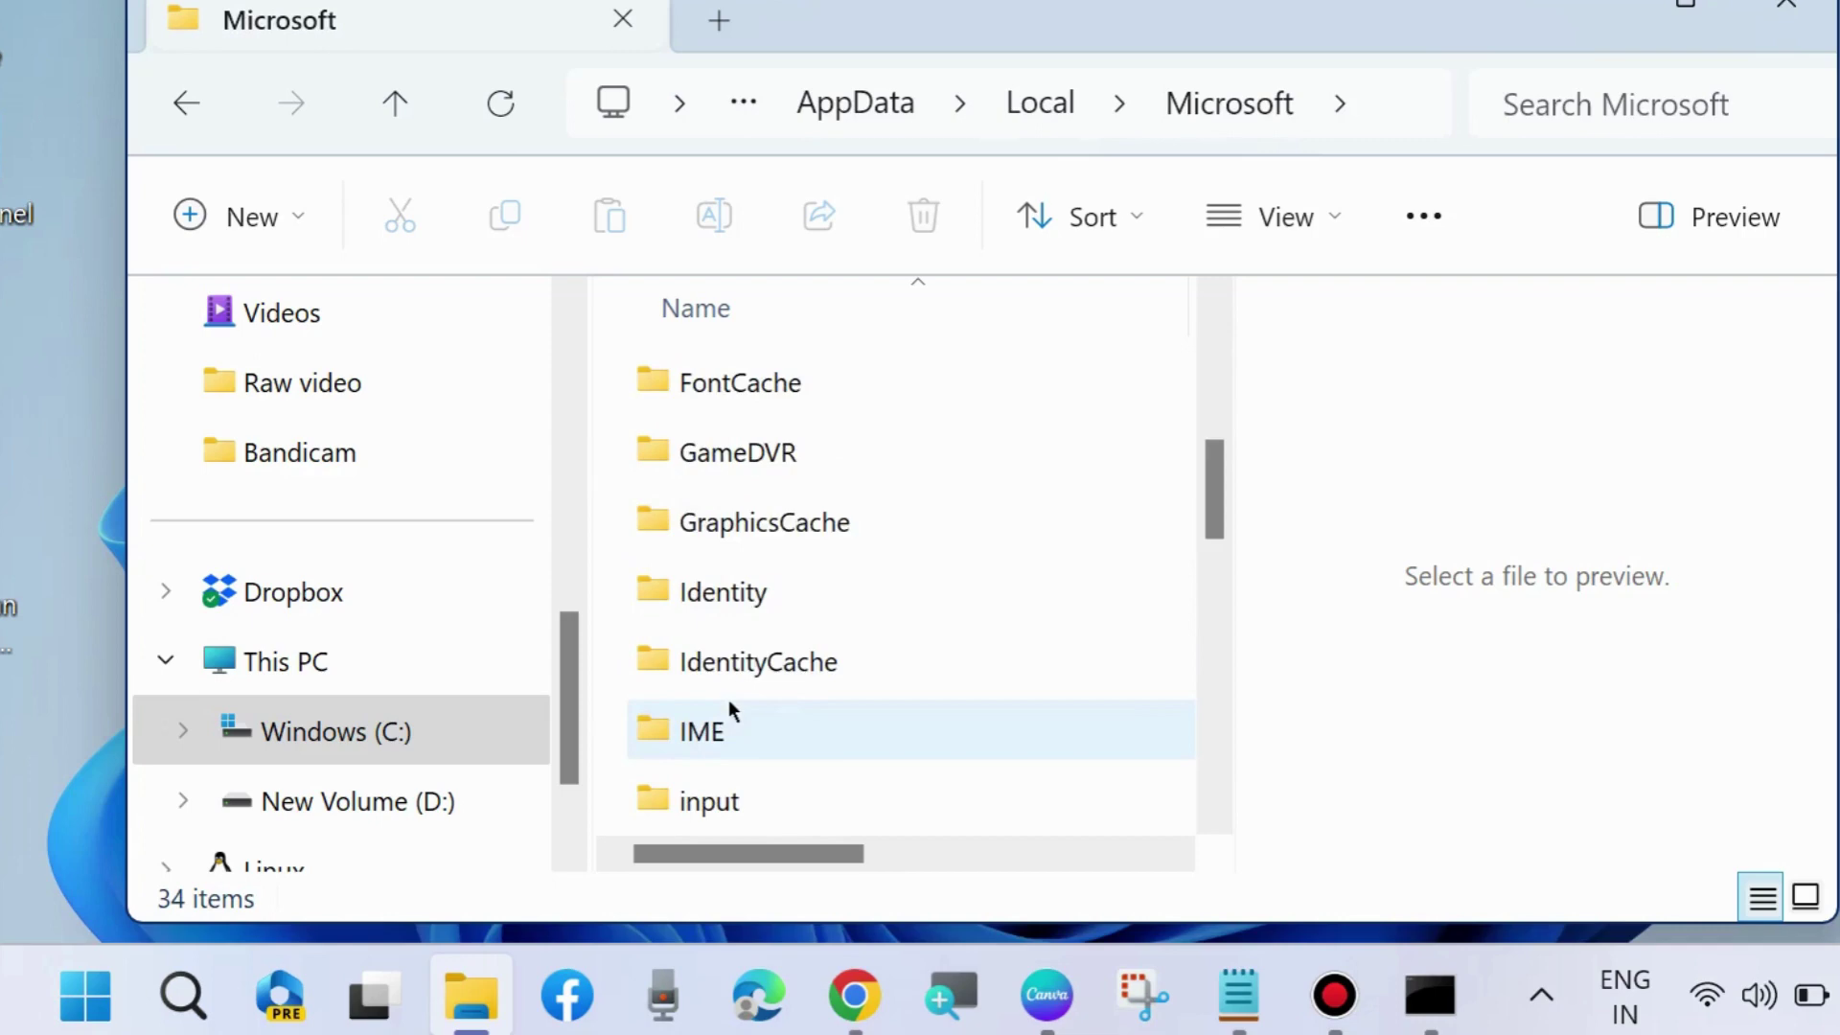
pyautogui.scroll(-2, 794, 714)
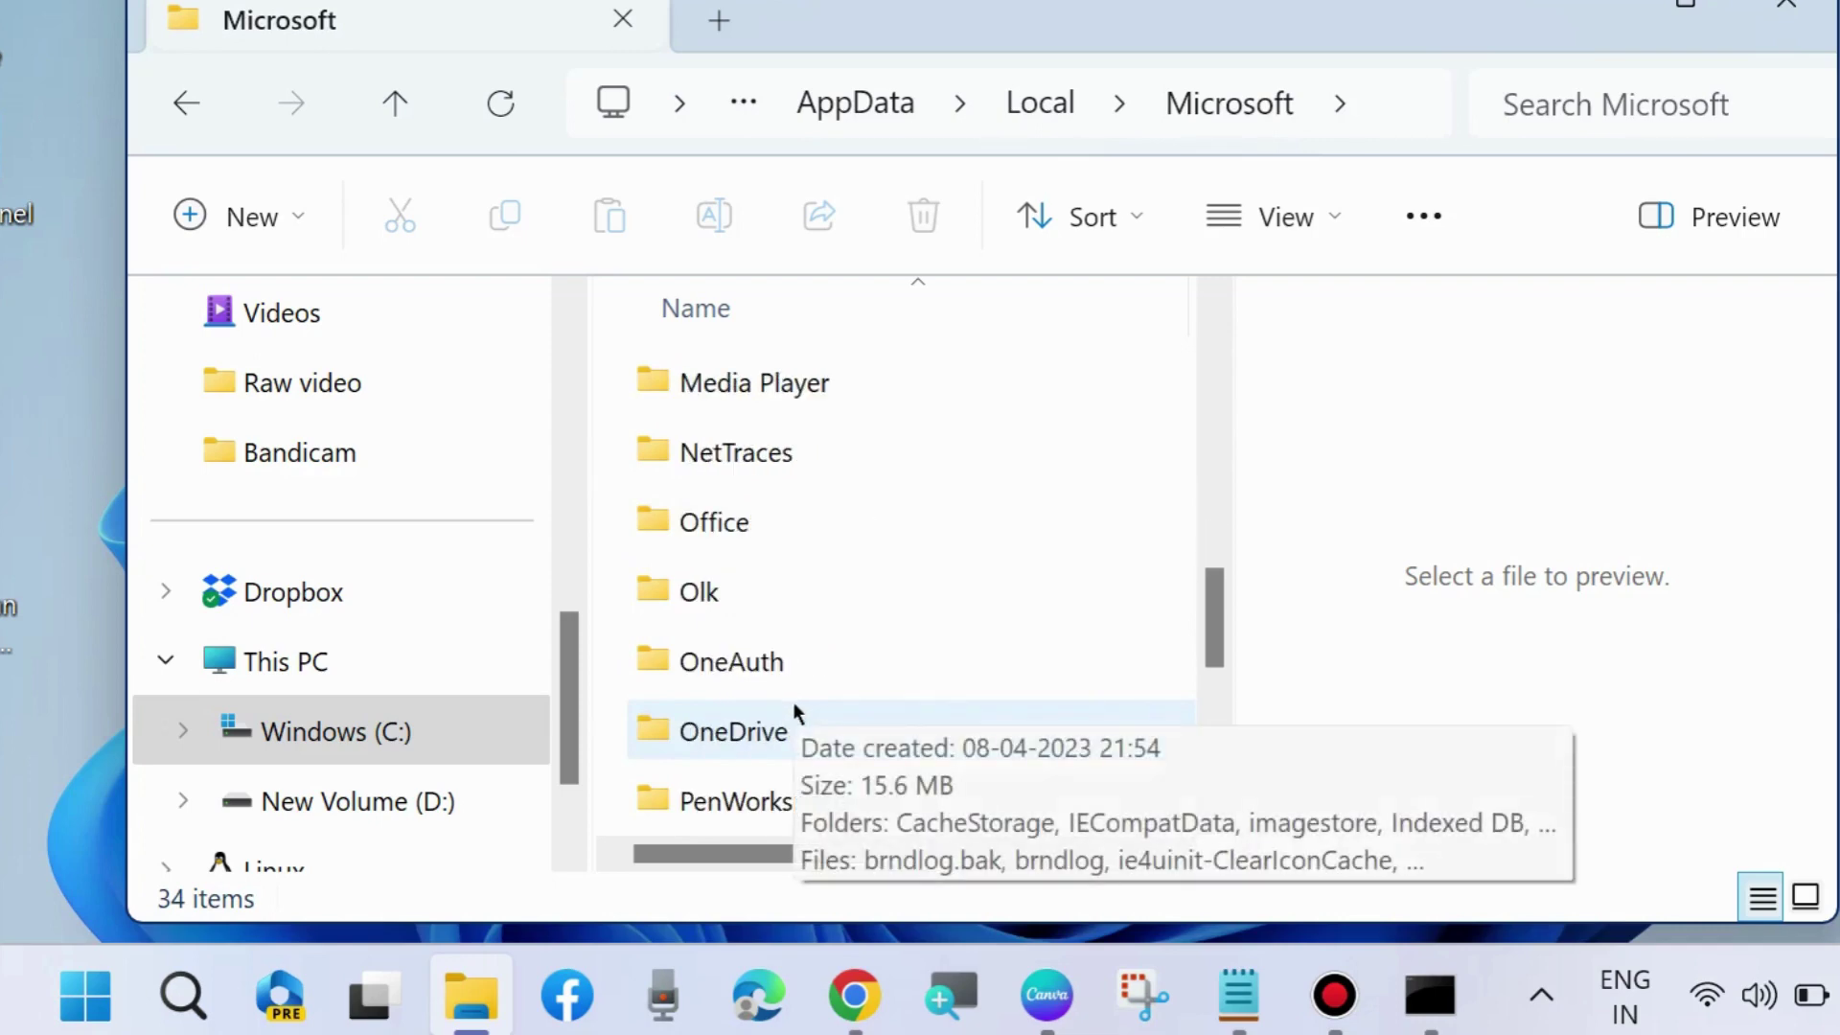
pyautogui.click(752, 453)
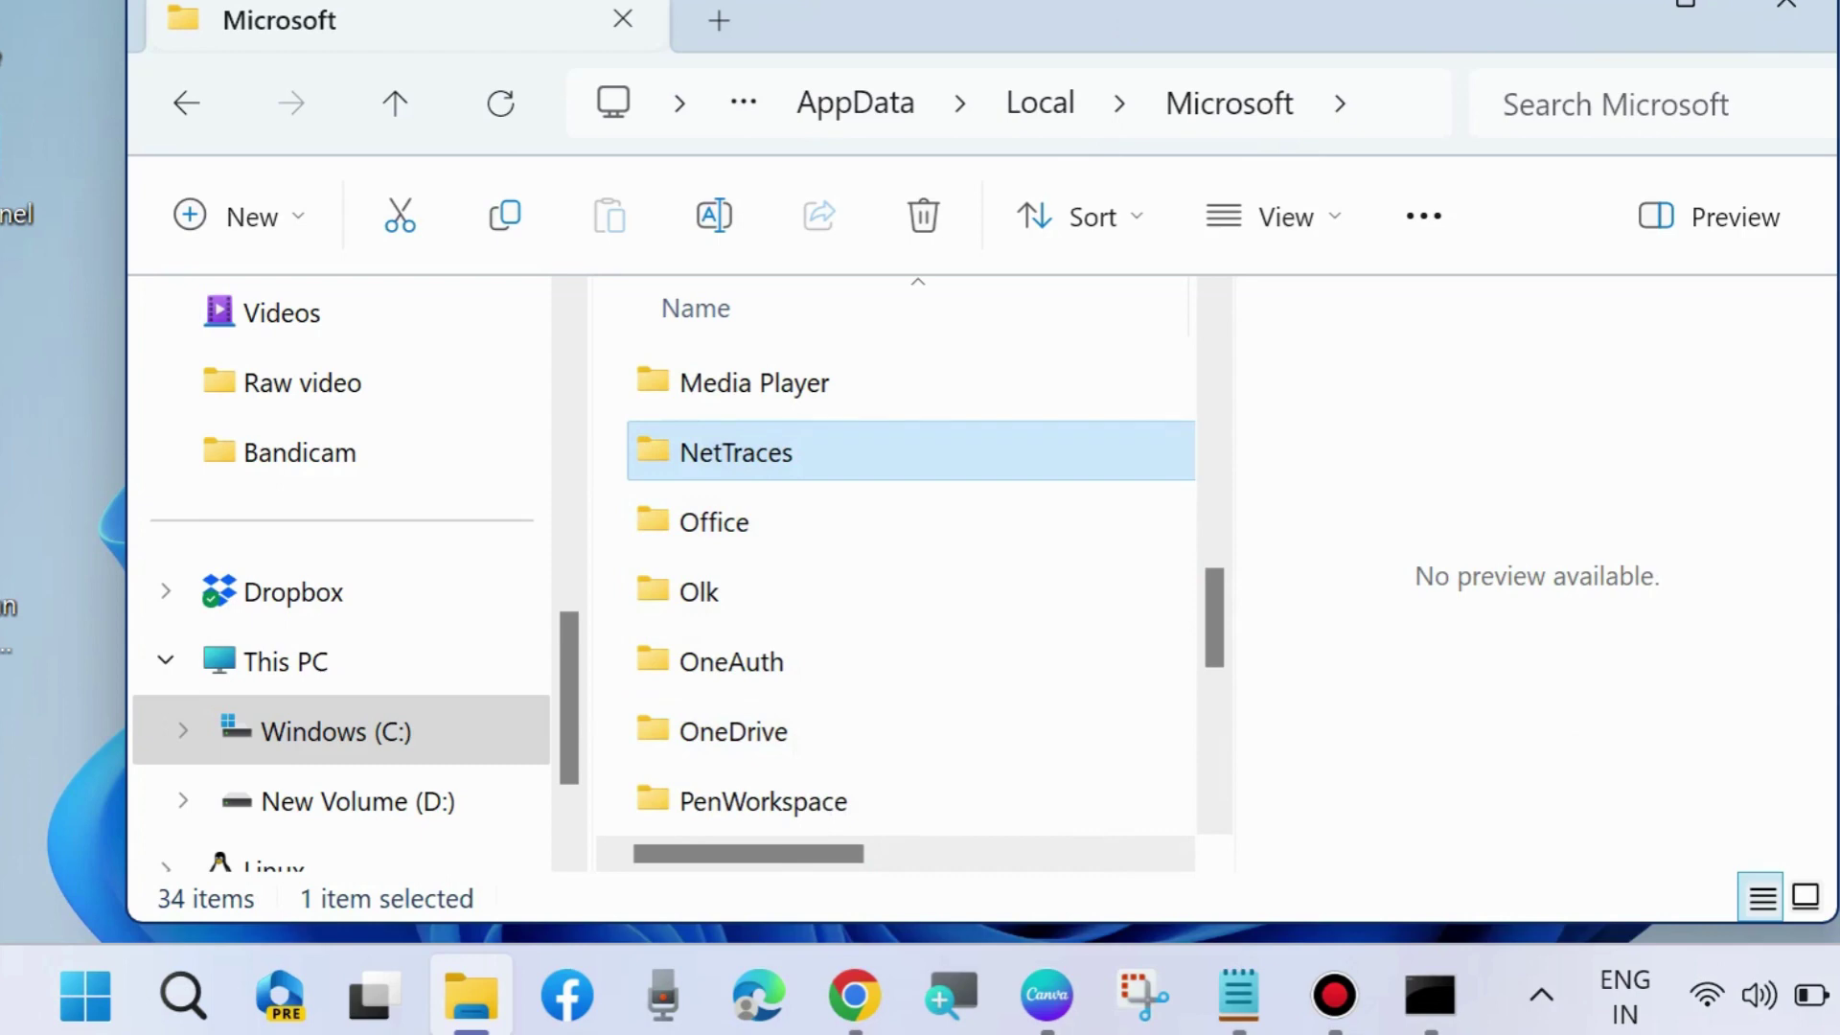
pyautogui.scroll(-3, 791, 702)
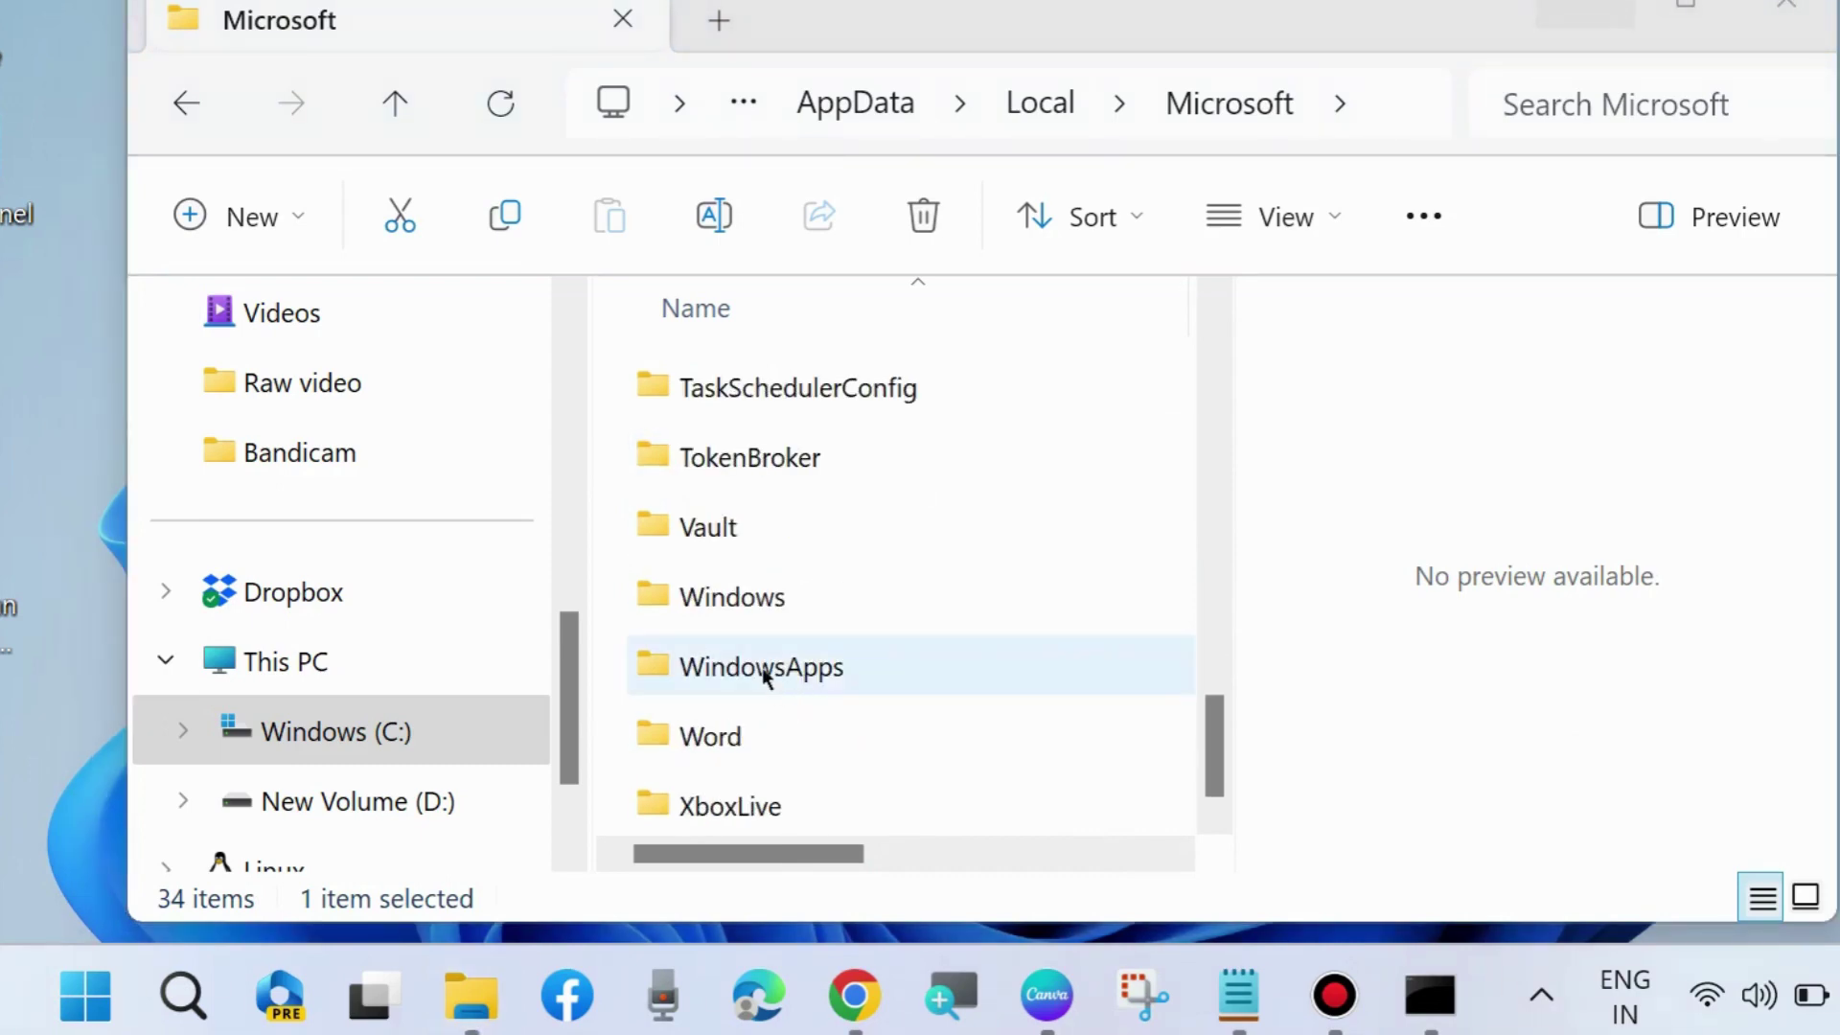
# Open the Windows folder, look through its subfolders, then show the desktop
pyautogui.doubleClick(716, 596)
pyautogui.scroll(-2, 713, 613)
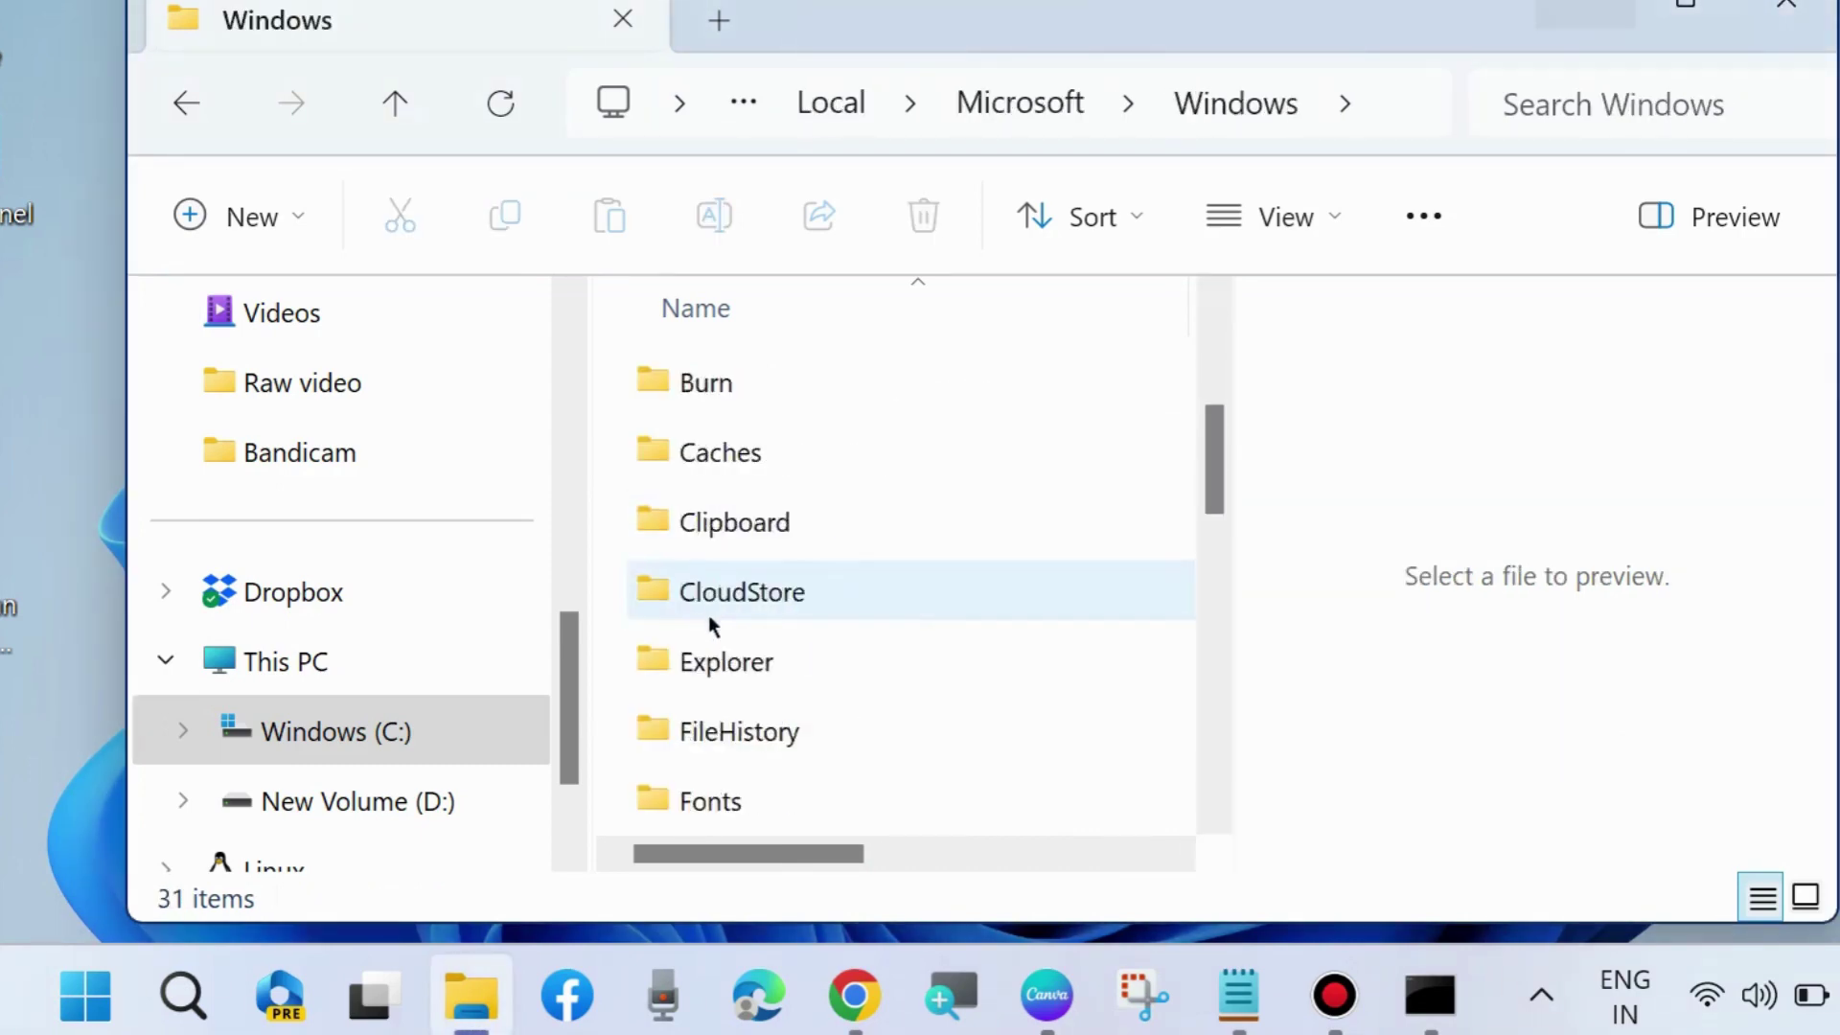
pyautogui.scroll(-5, 733, 659)
pyautogui.scroll(2, 751, 665)
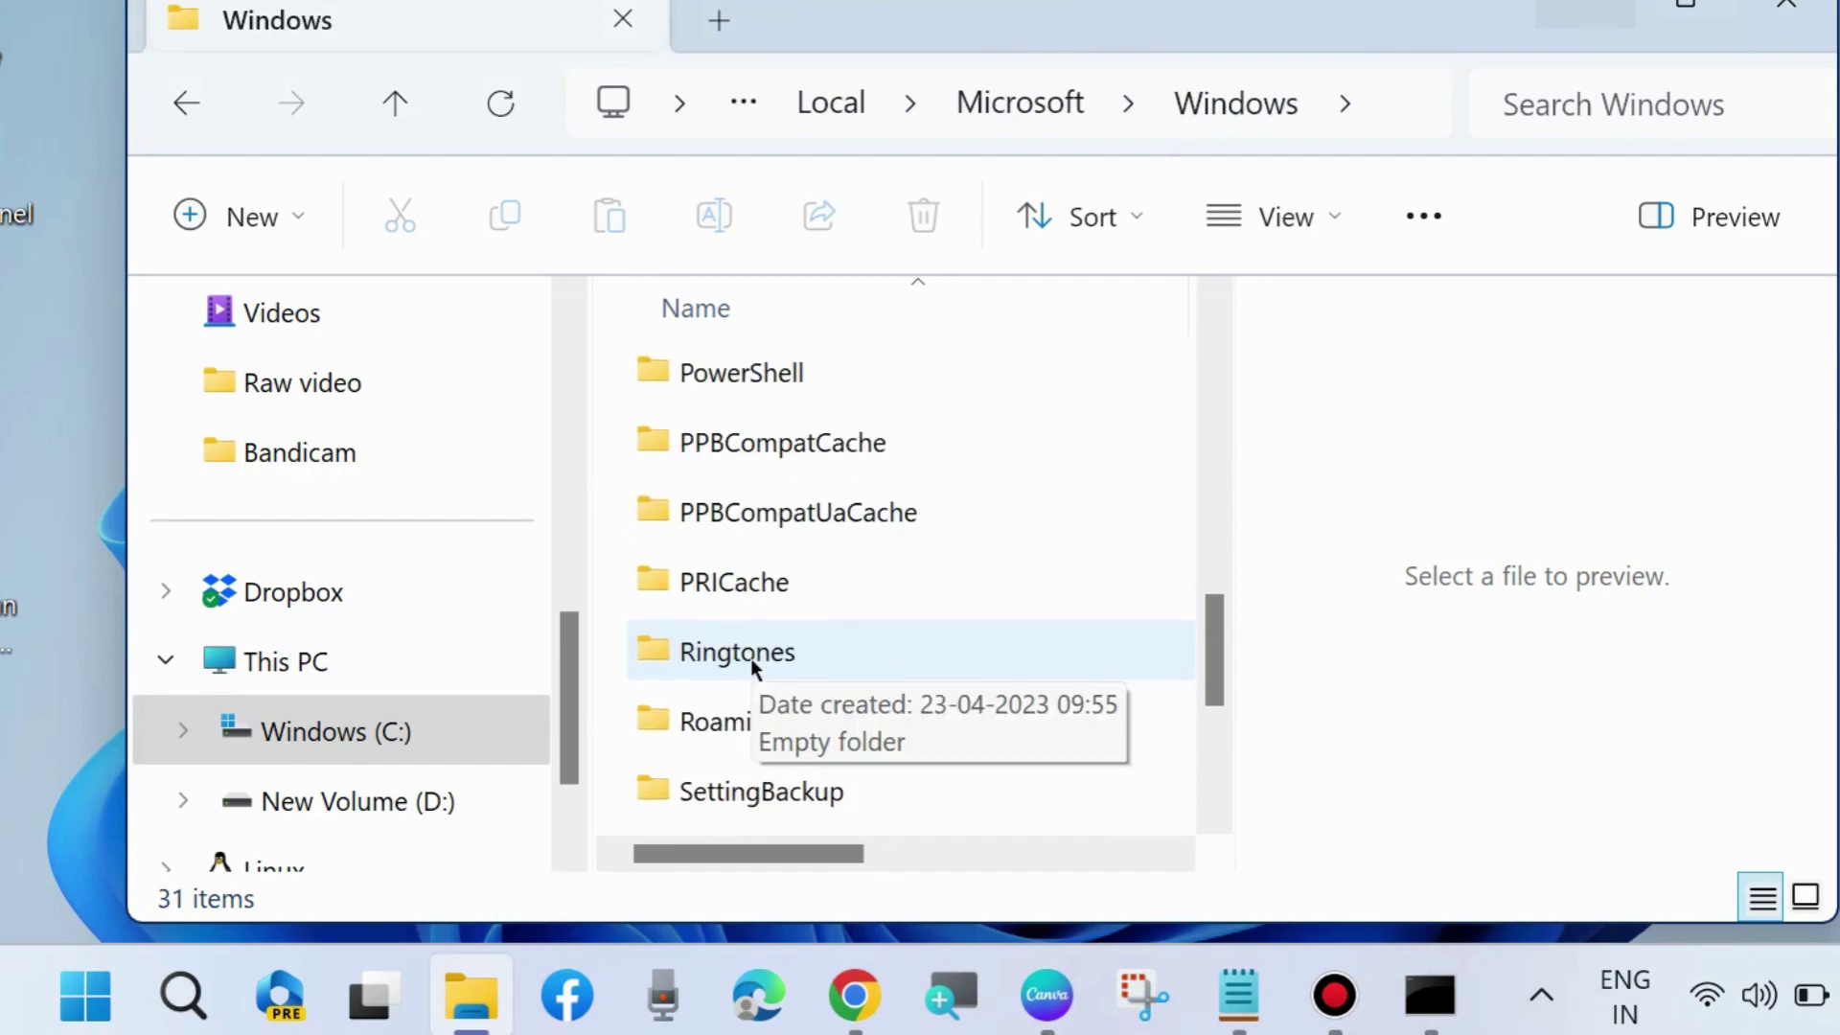
pyautogui.scroll(1, 755, 668)
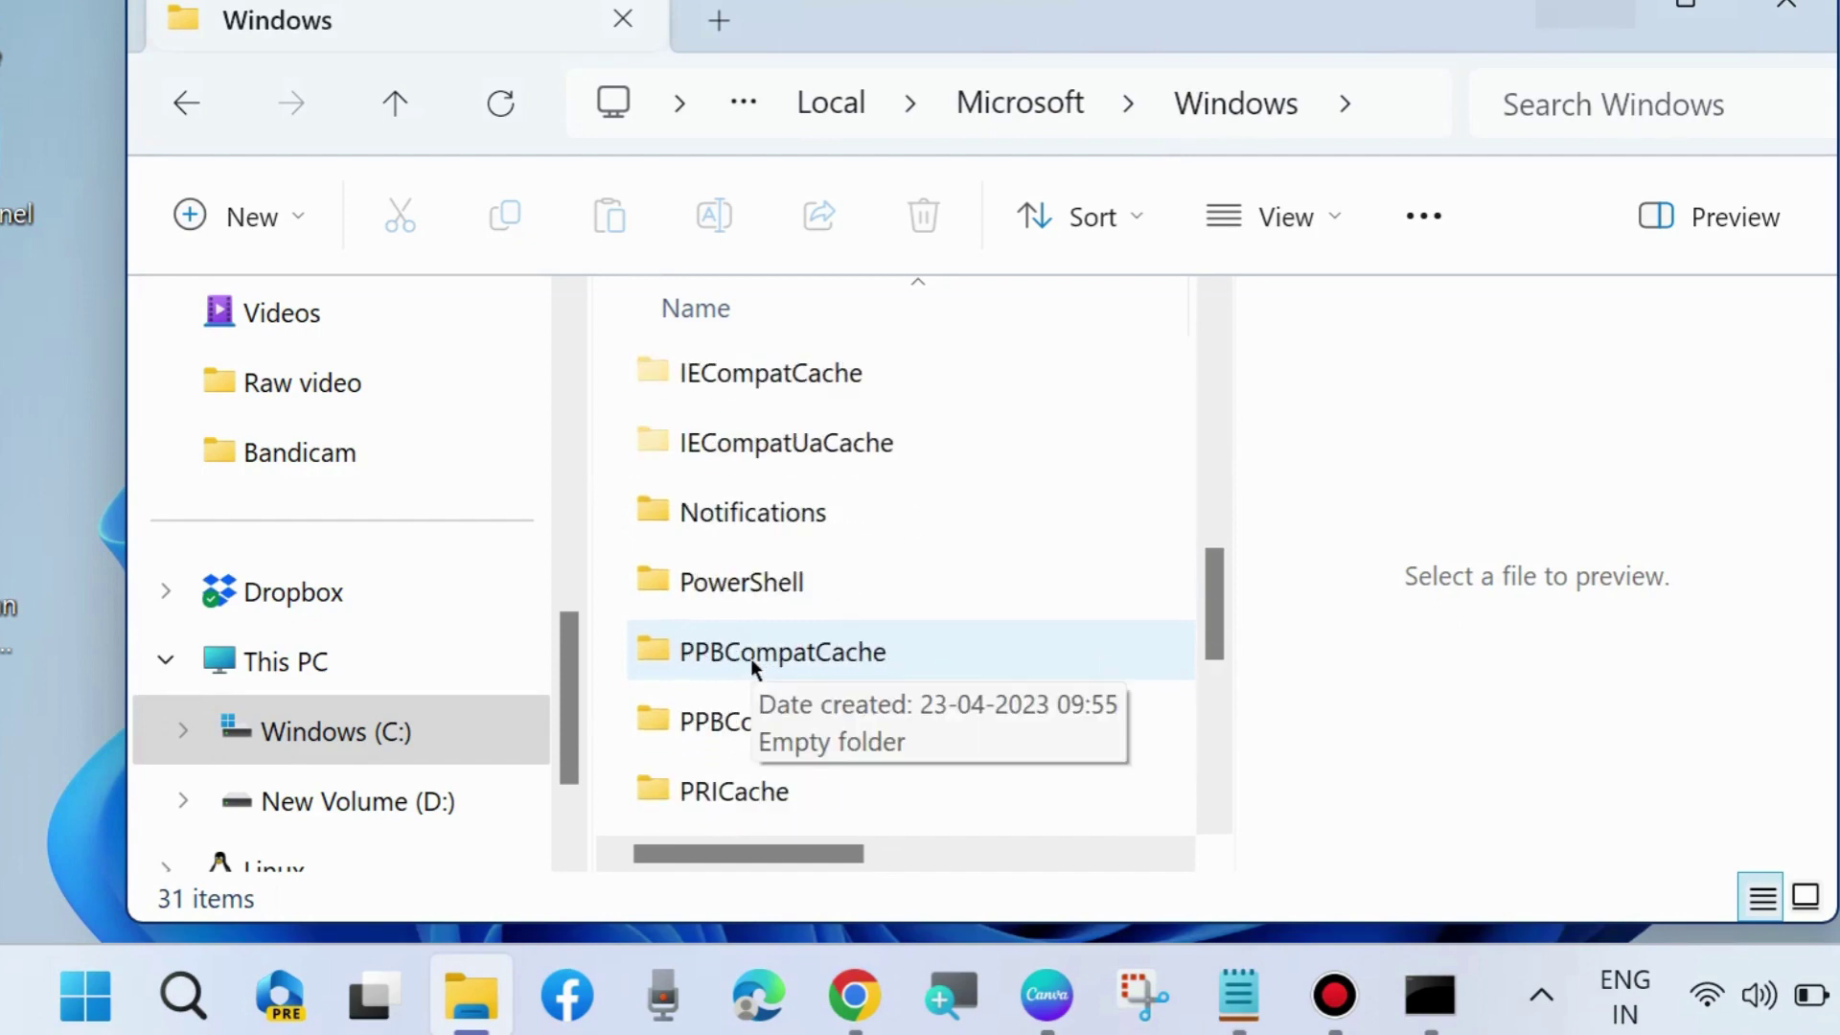
pyautogui.scroll(1, 754, 668)
pyautogui.scroll(1, 752, 662)
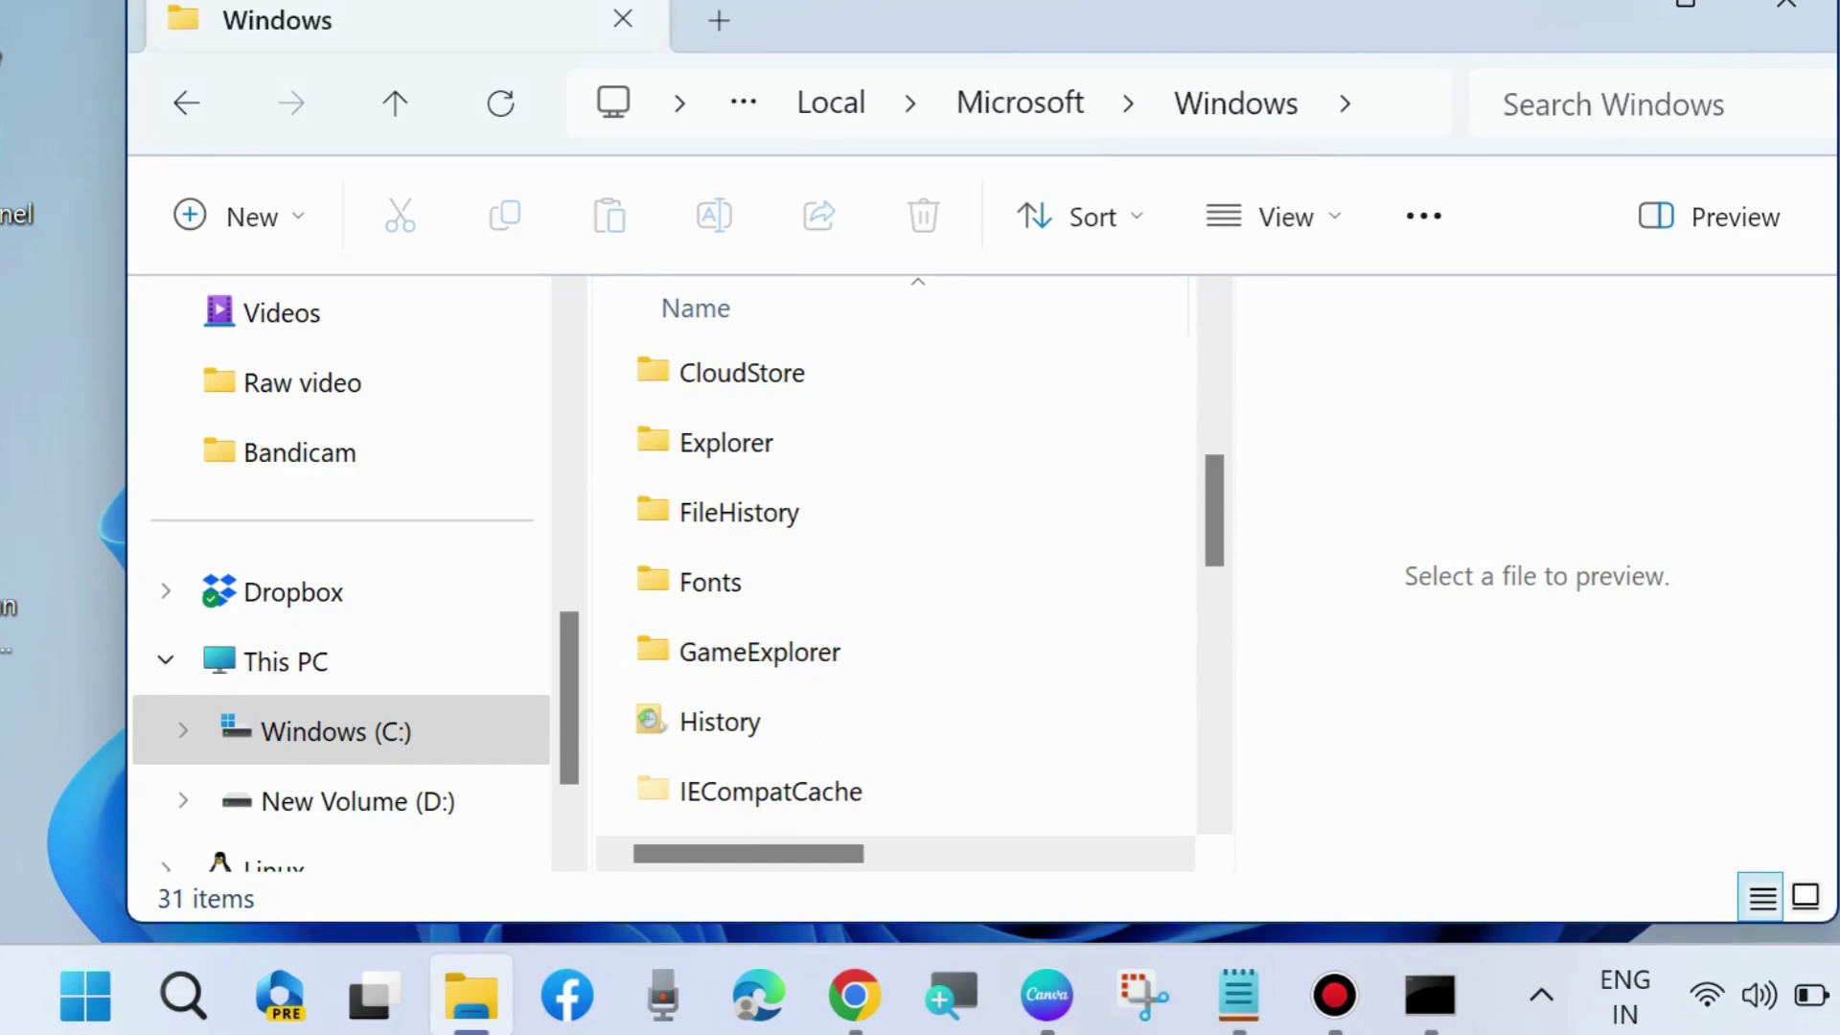
pyautogui.press('super+d')
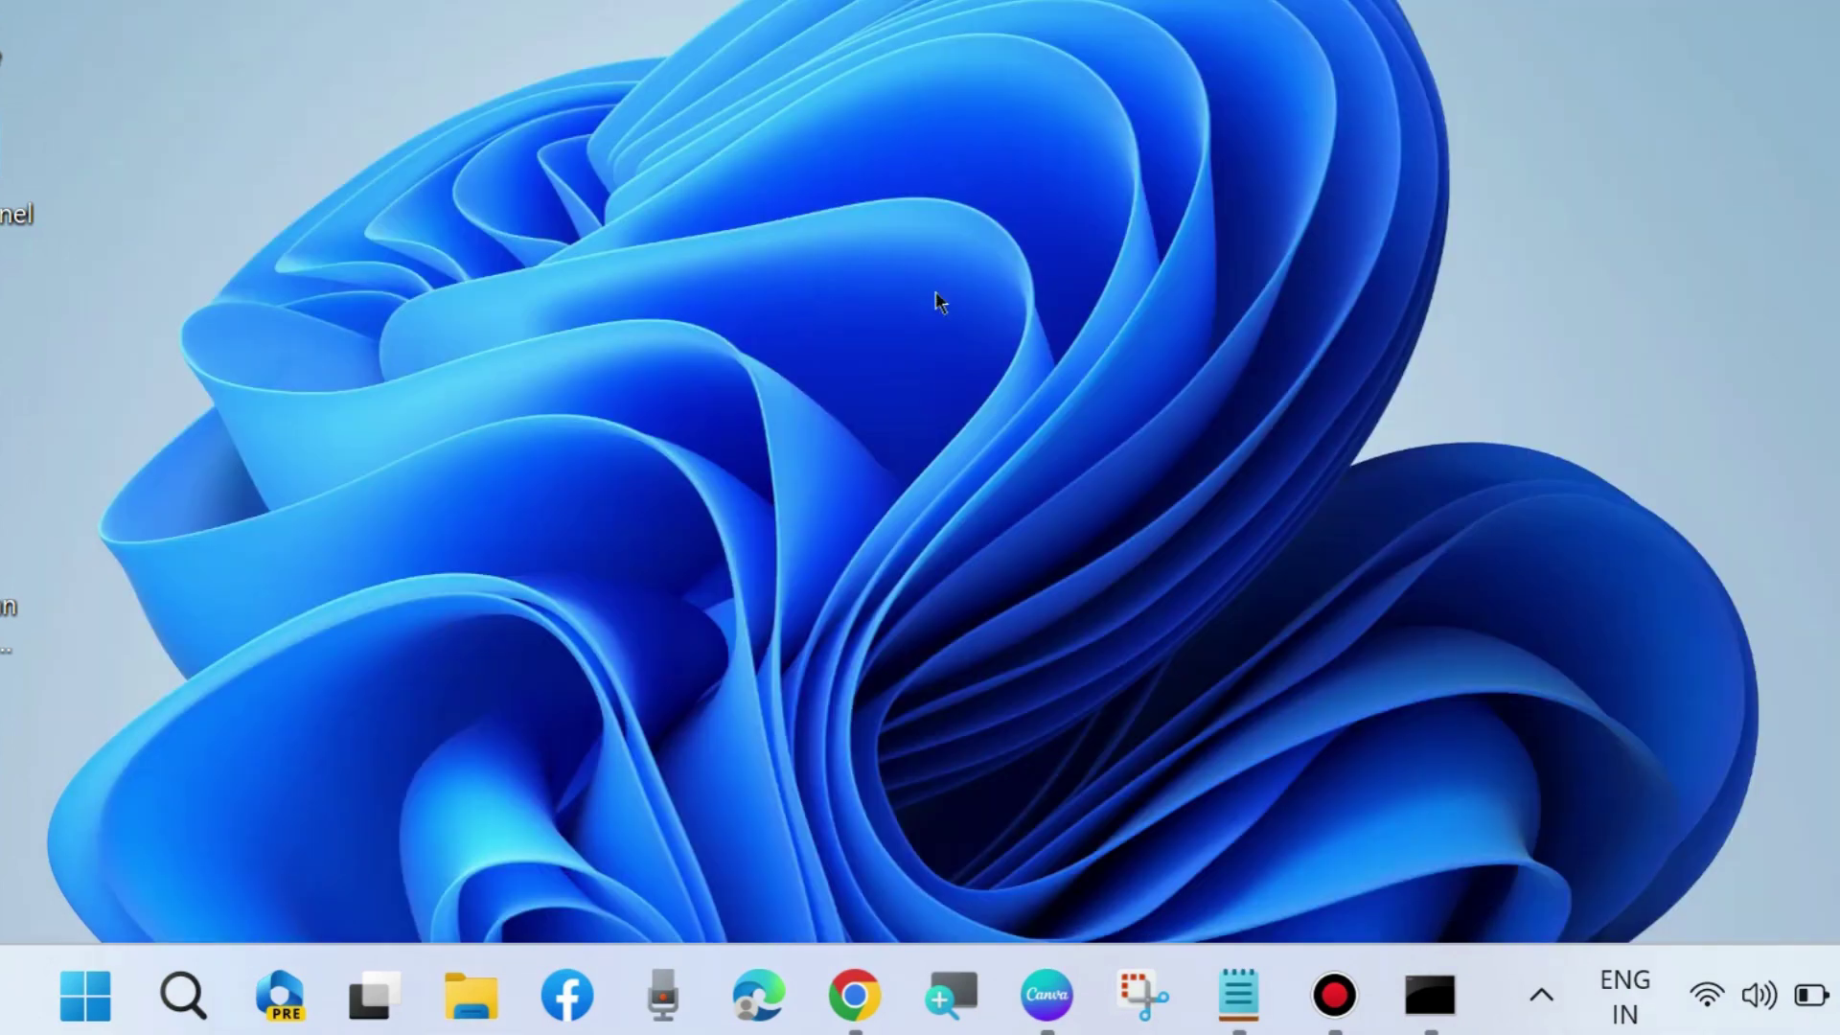
# Use Run to open the AppData\Local\Microsoft\Windows\INetCache path after reviewing it
pyautogui.rightClick(86, 995)
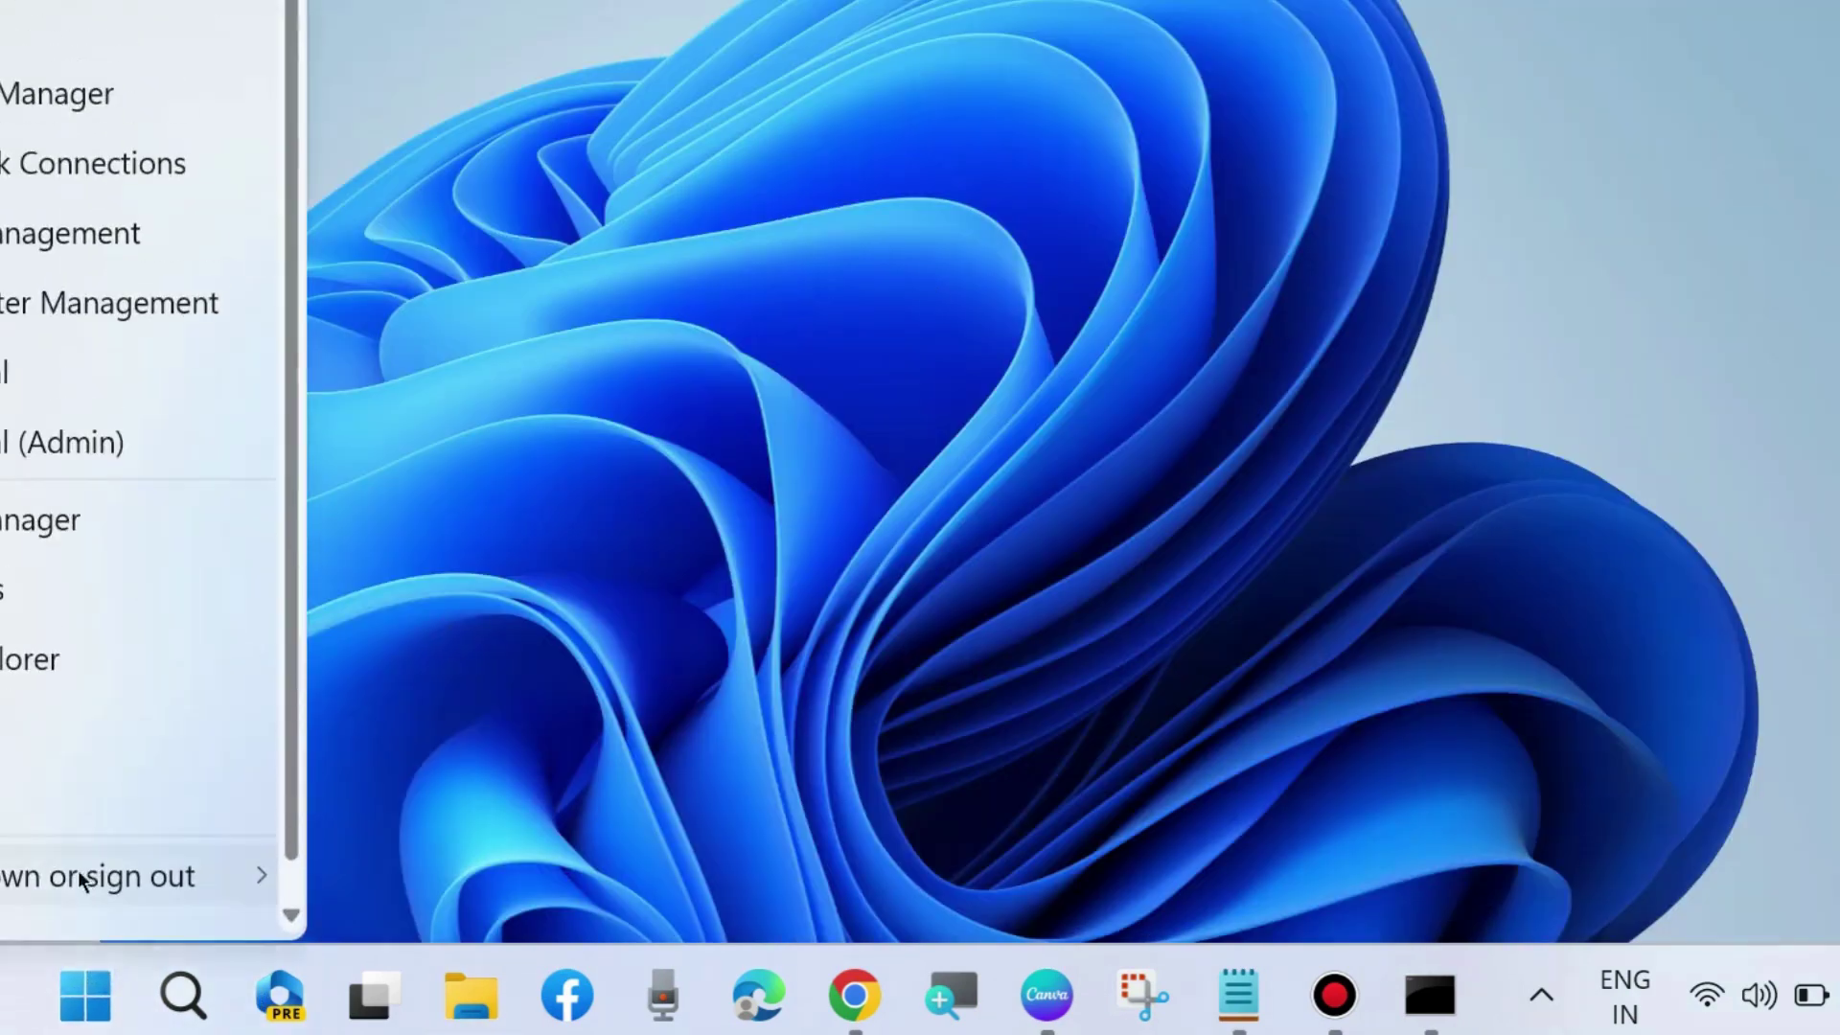
pyautogui.click(10, 805)
pyautogui.moveTo(63, 470); pyautogui.dragTo(925, 192)
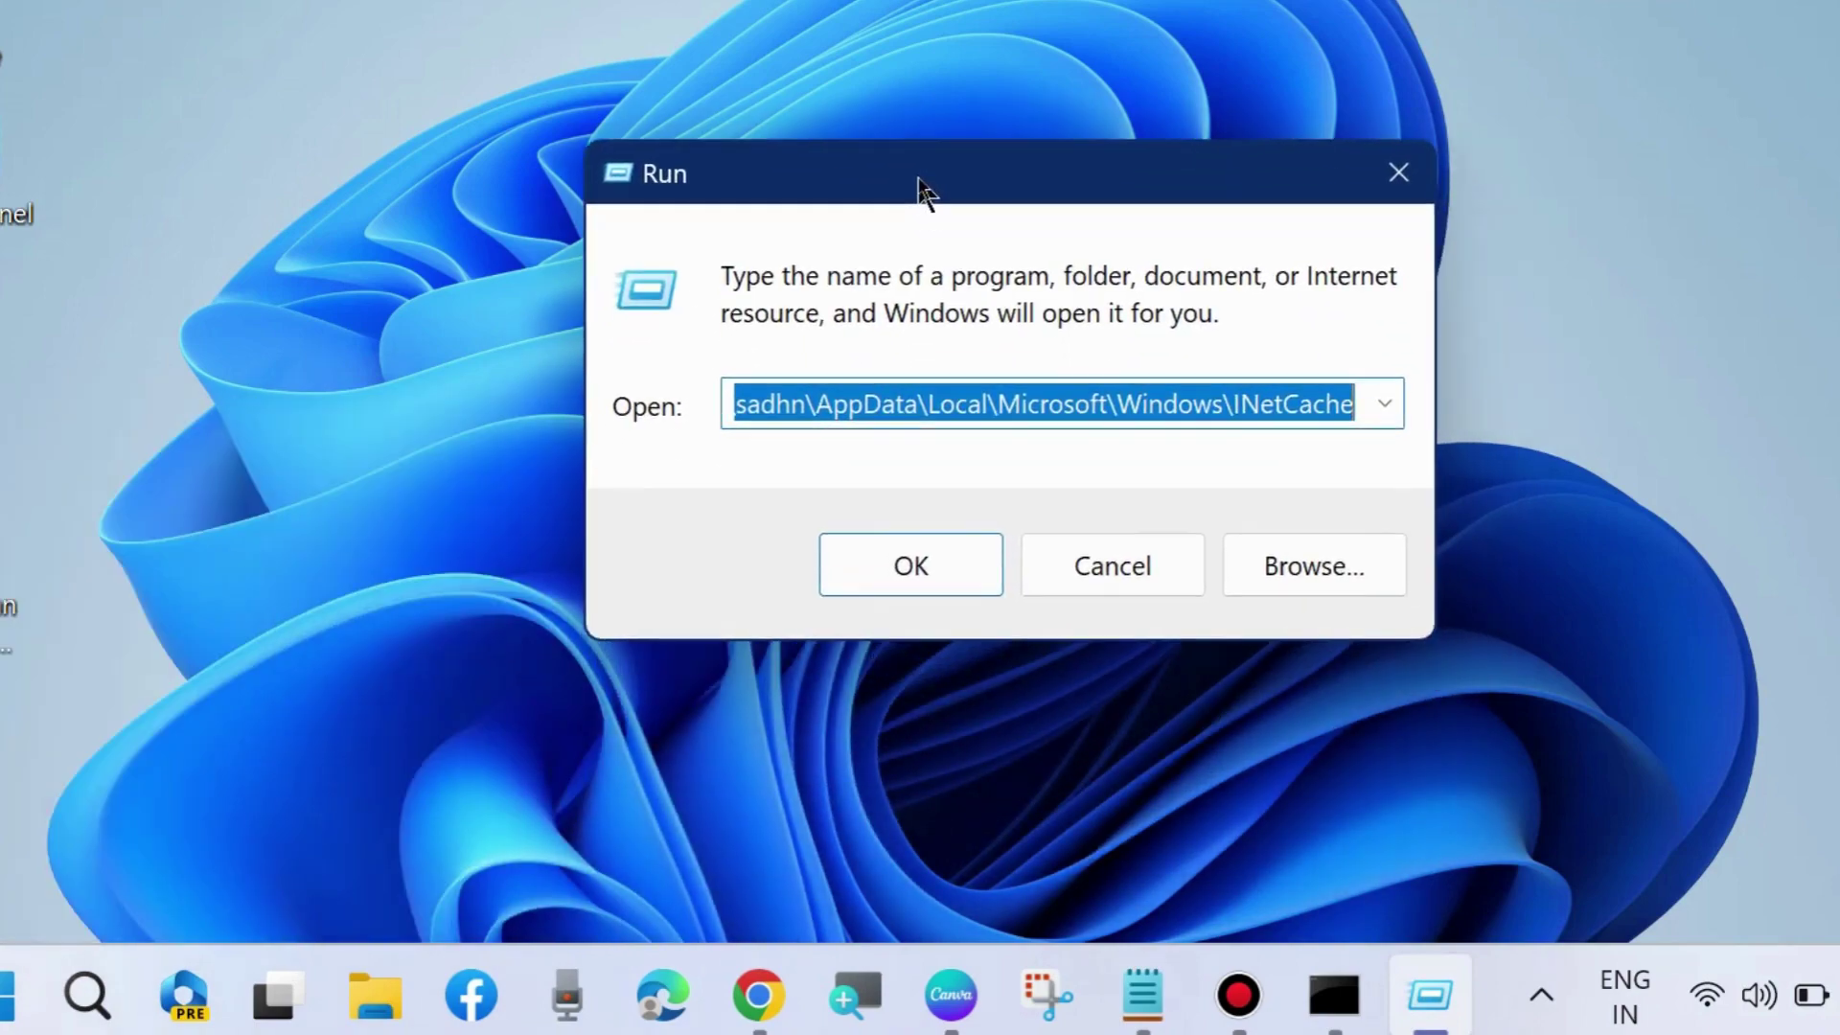
pyautogui.click(782, 403)
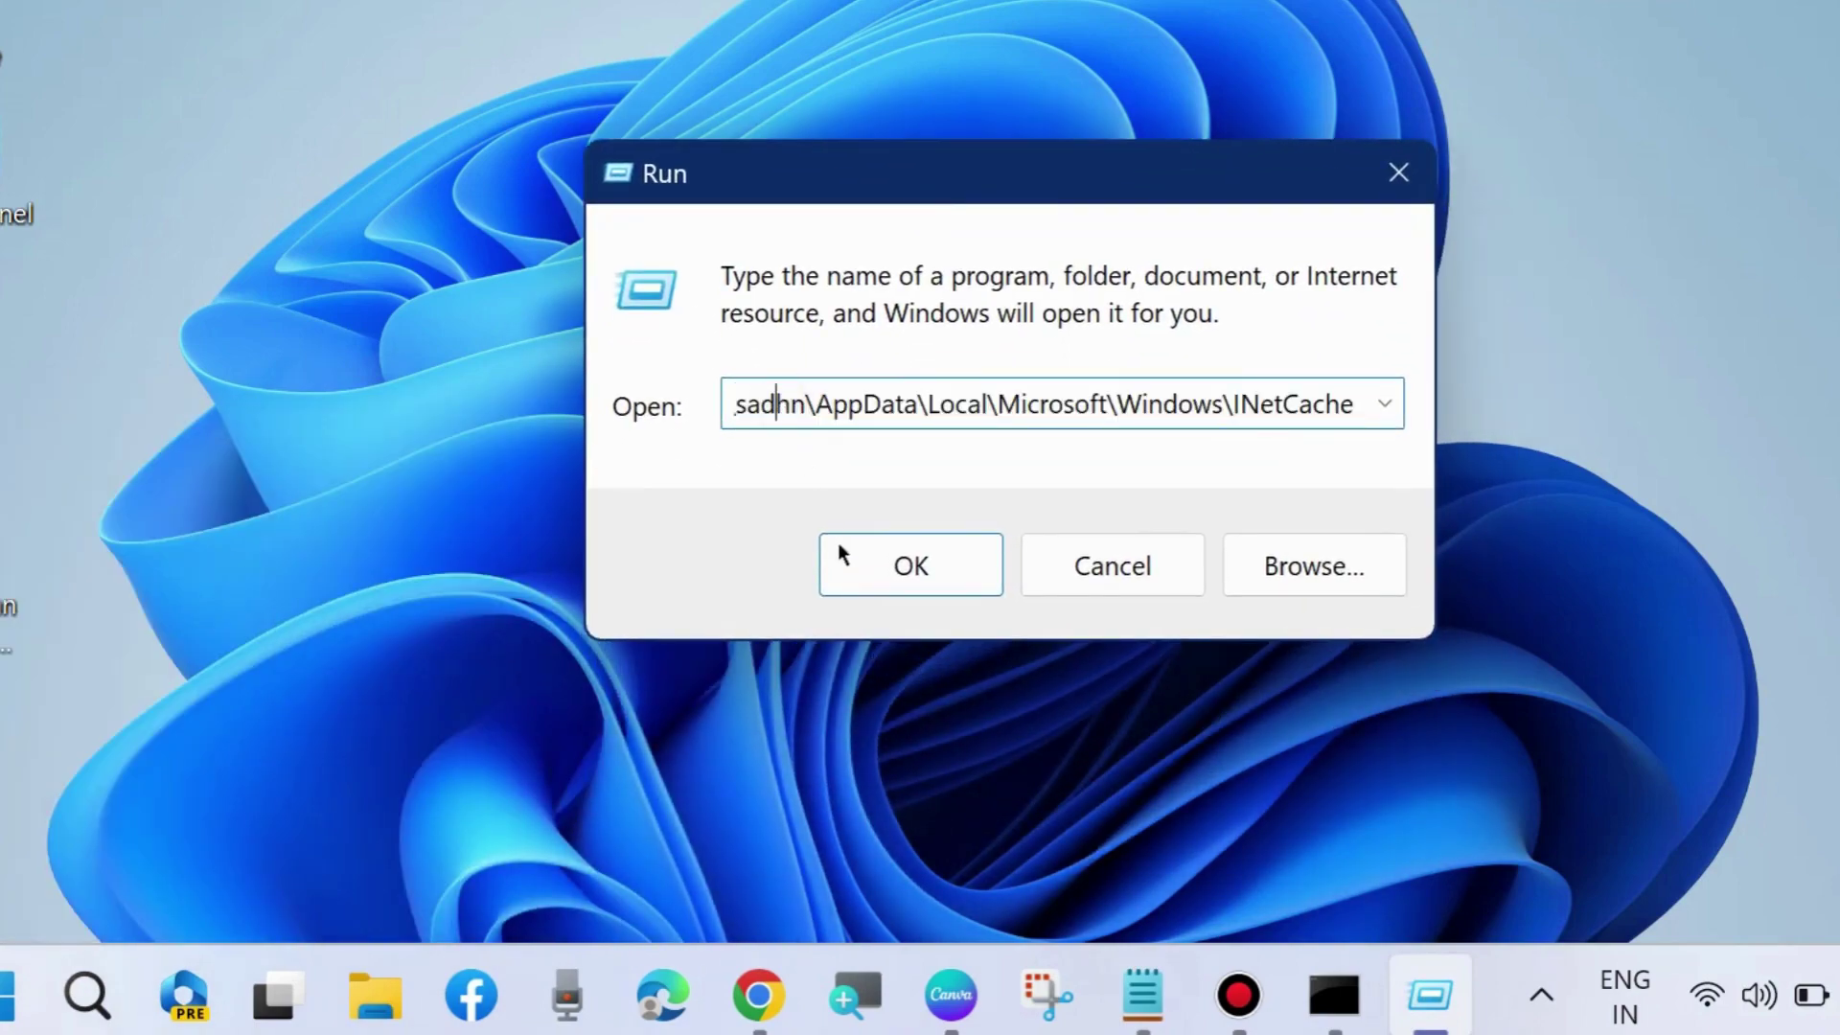
pyautogui.press('Home')
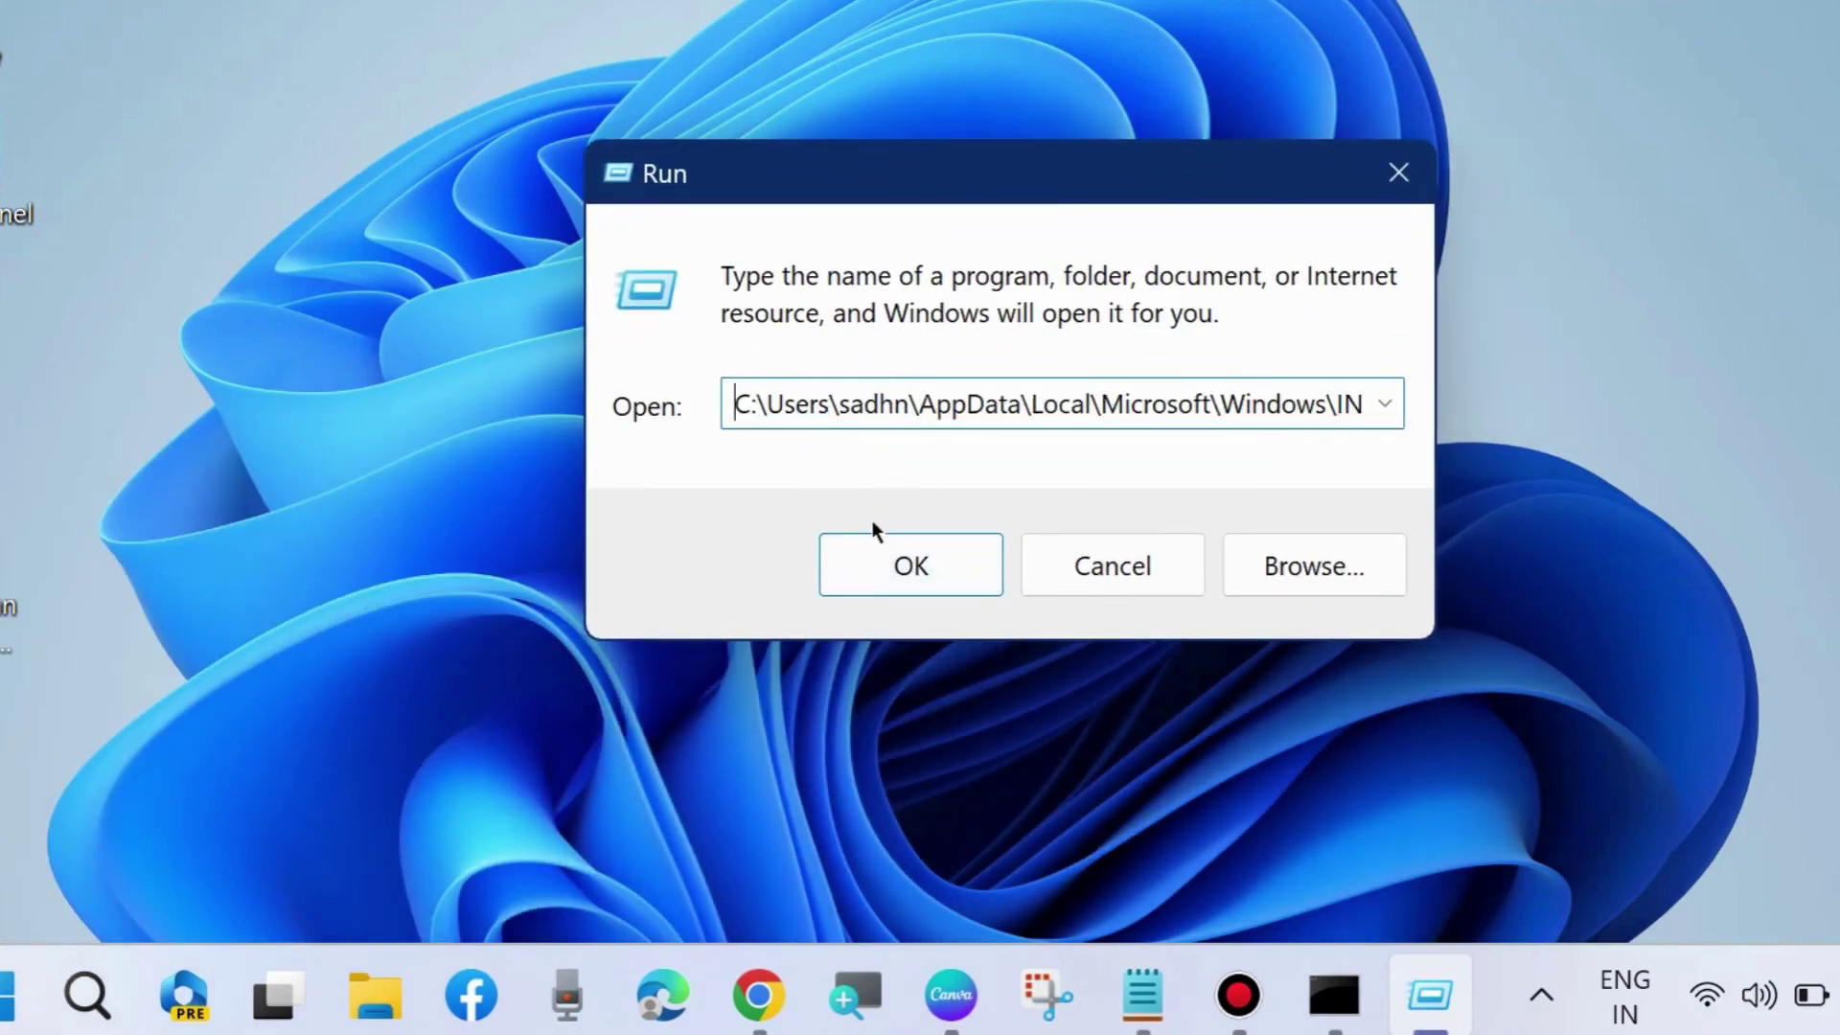
pyautogui.click(968, 404)
pyautogui.click(1253, 404)
pyautogui.click(1359, 404)
pyautogui.press('Right')
pyautogui.press('Right')
pyautogui.press('Right')
pyautogui.press('Right')
pyautogui.press('Right')
pyautogui.press('Right')
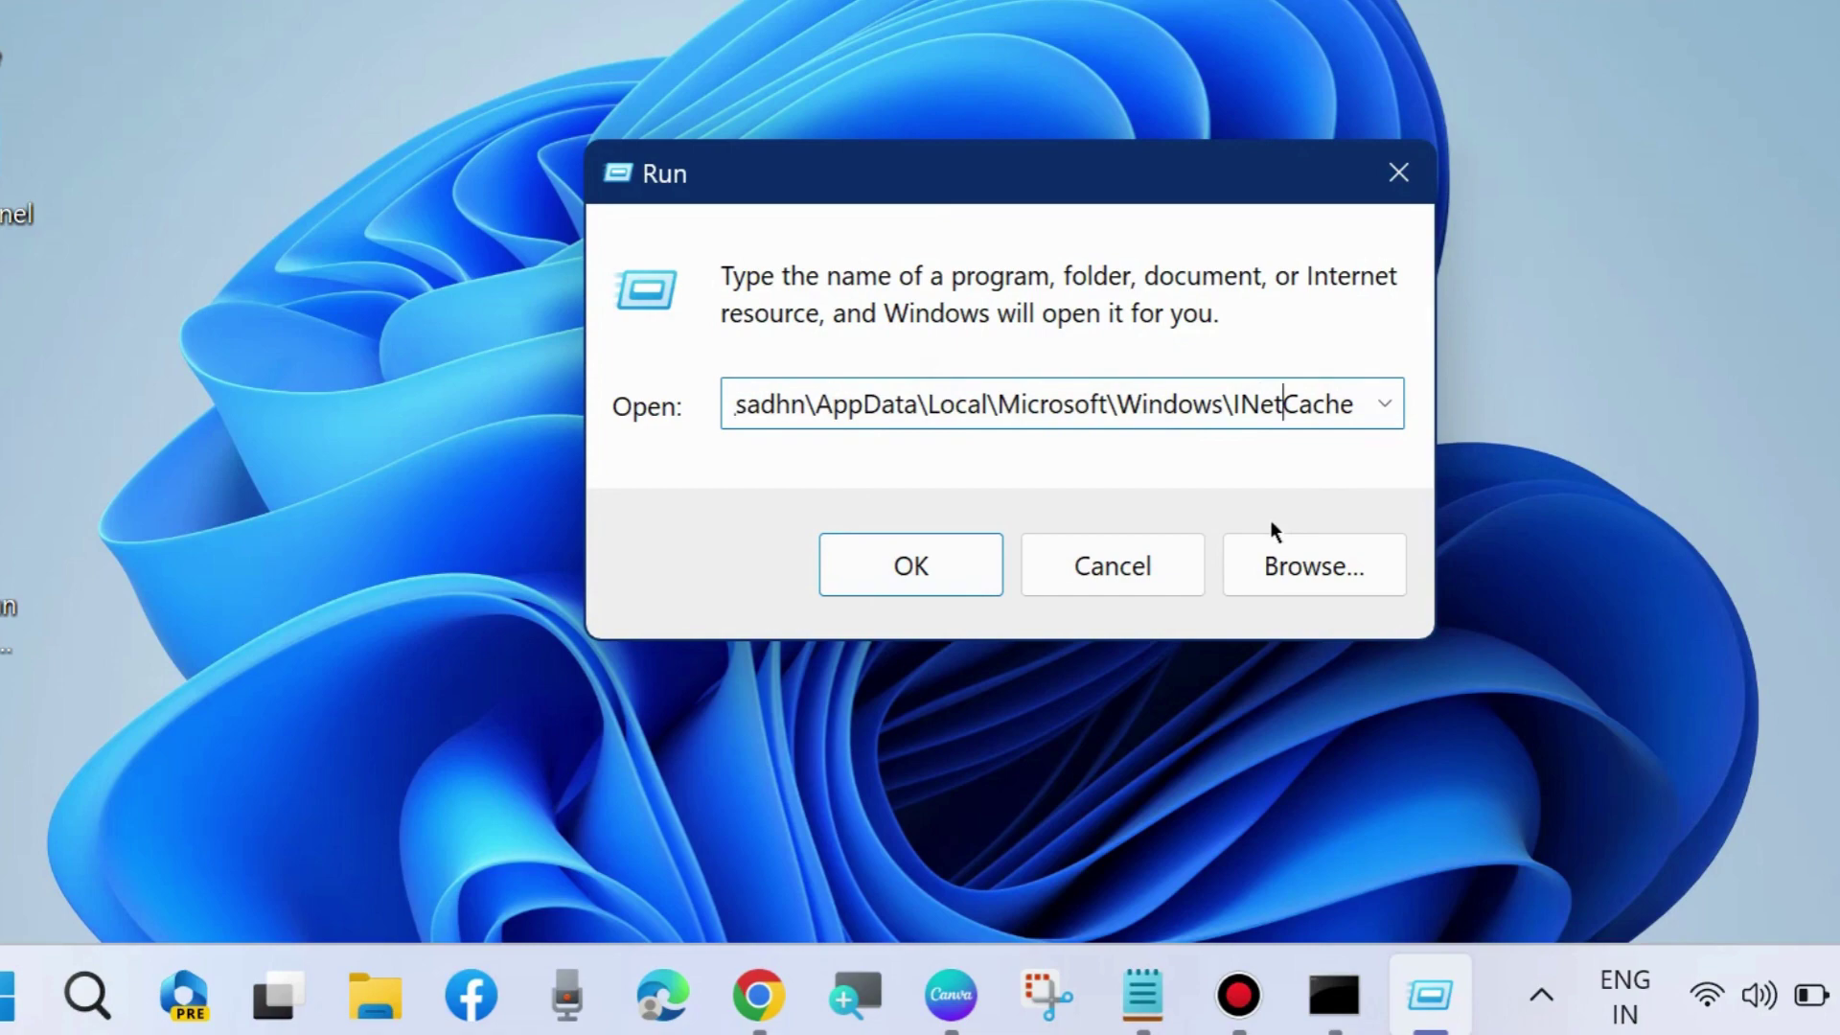
pyautogui.click(916, 566)
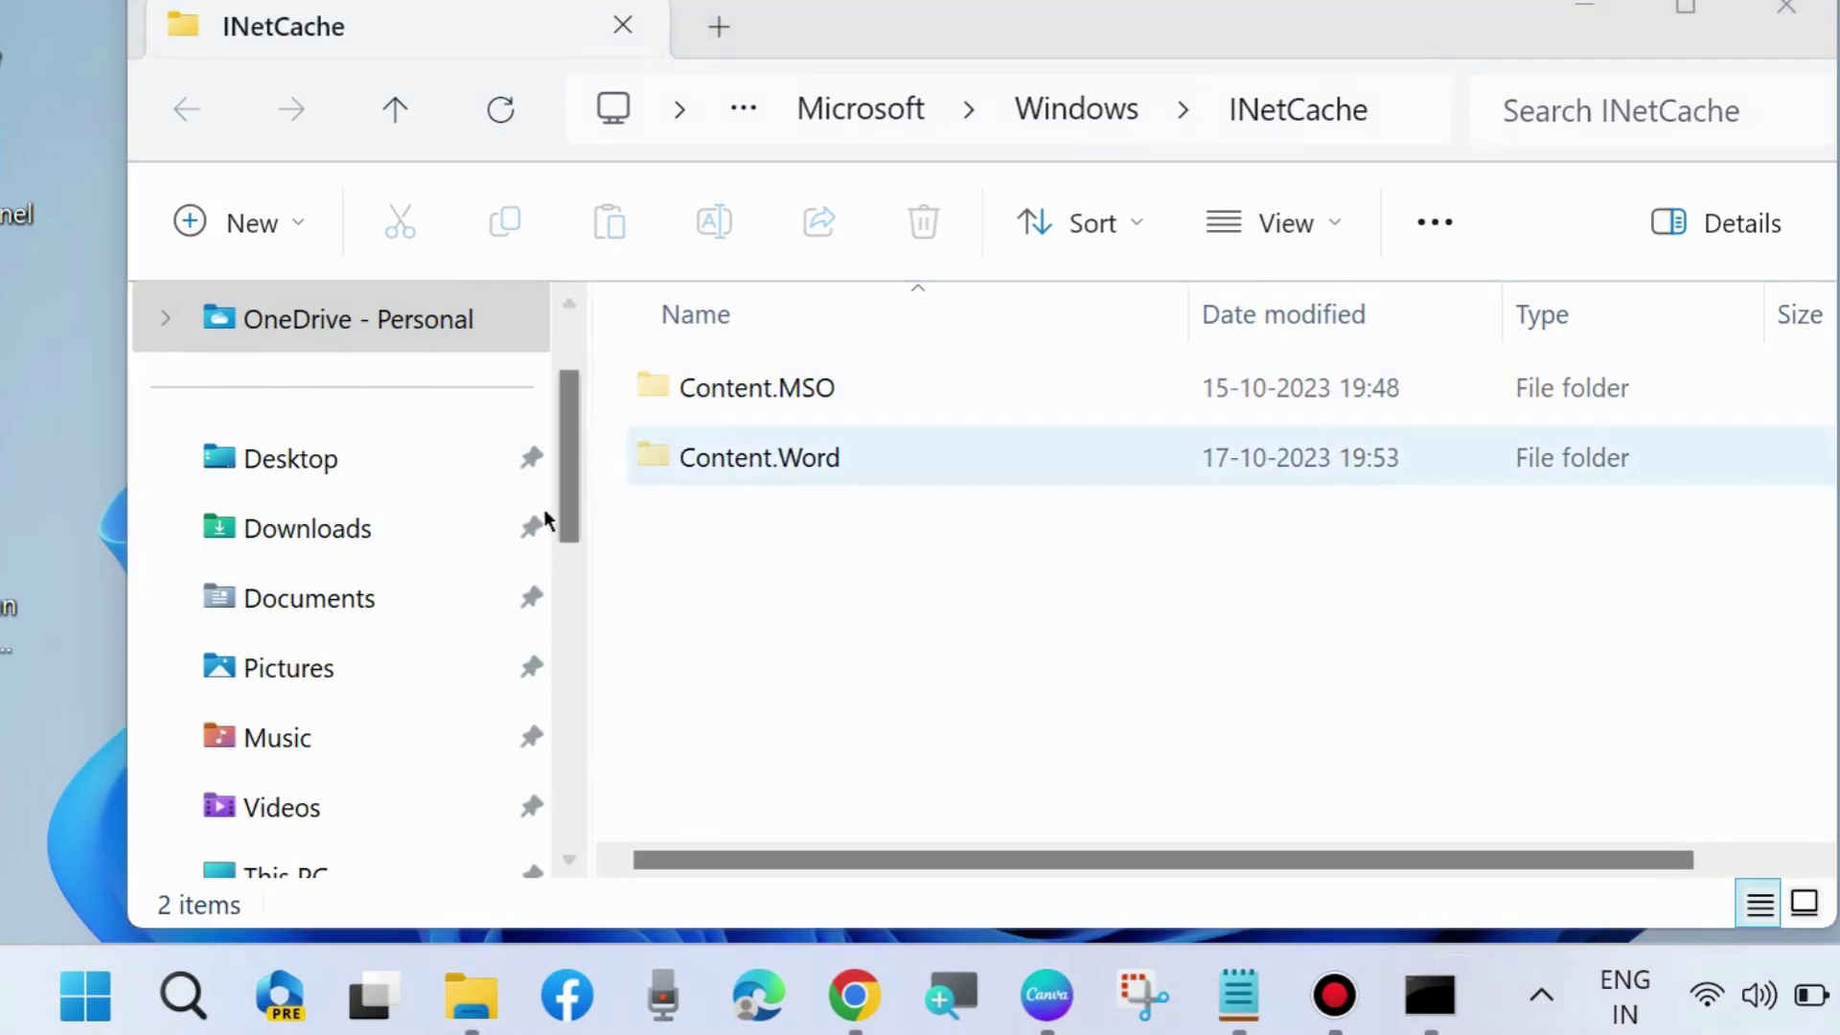
# Create a new folder in INetCache named content.word
pyautogui.rightClick(707, 582)
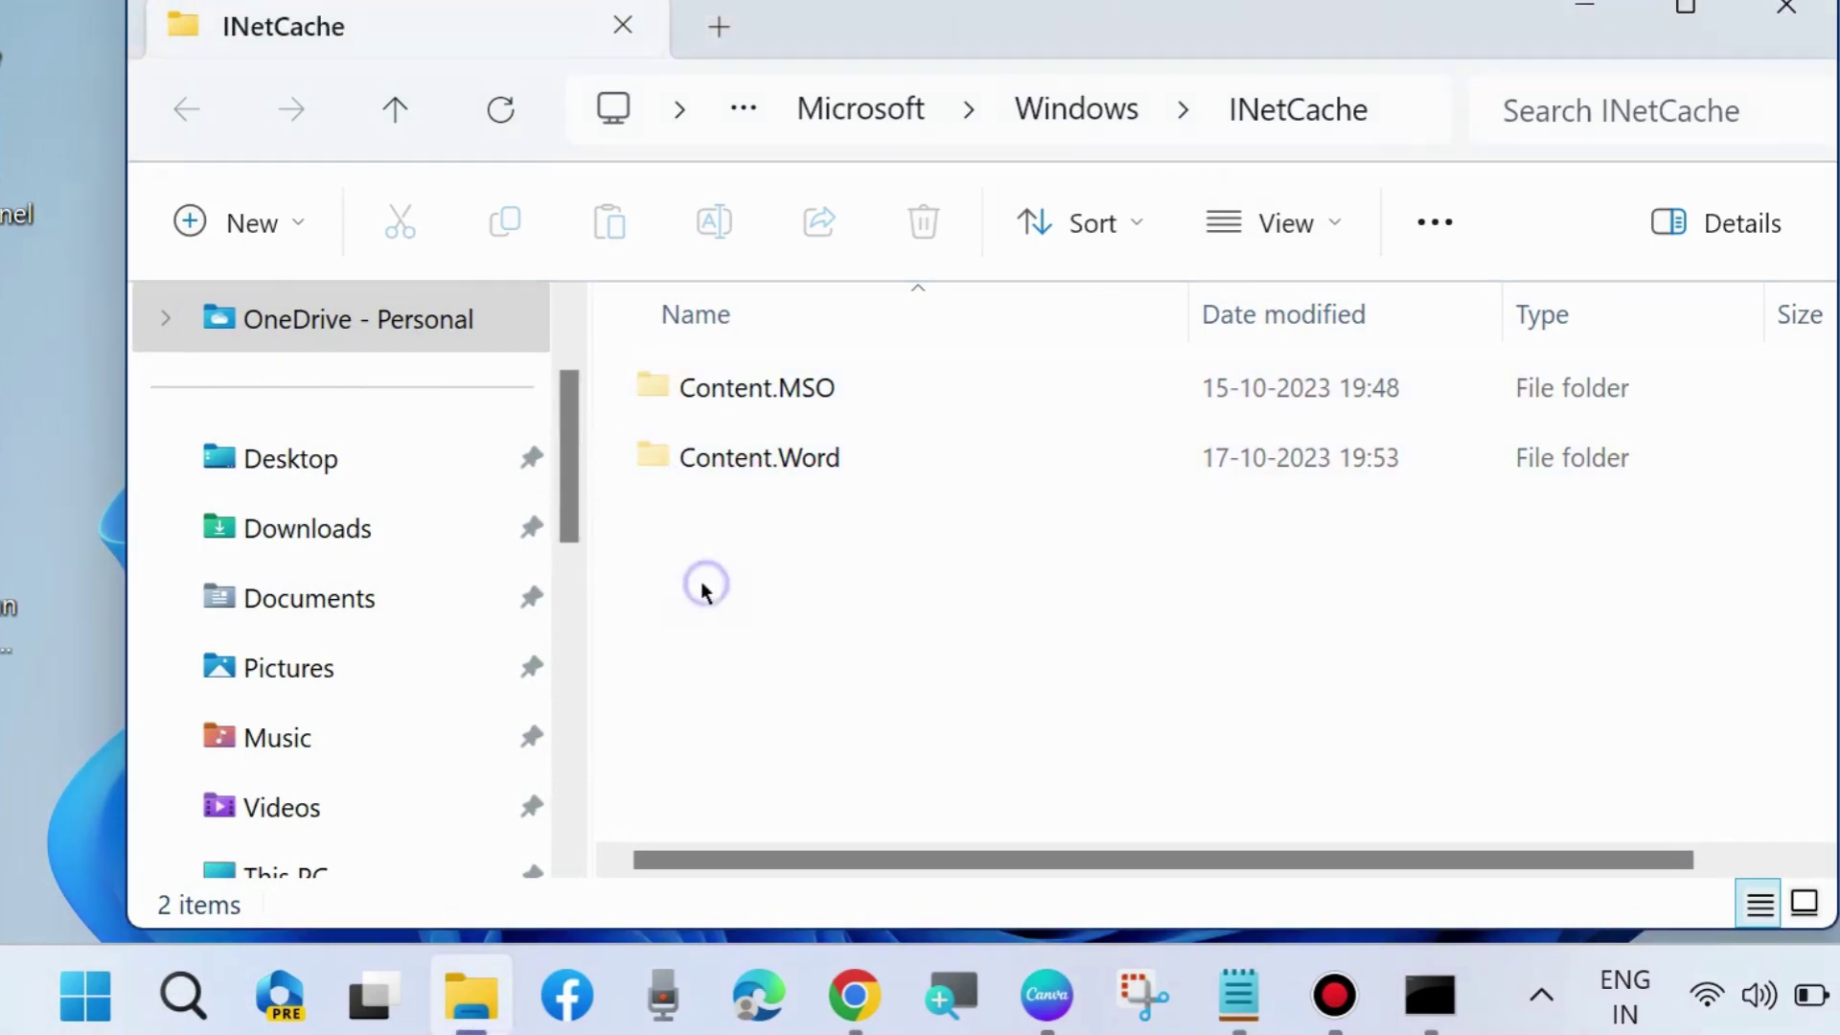
pyautogui.moveTo(833, 320)
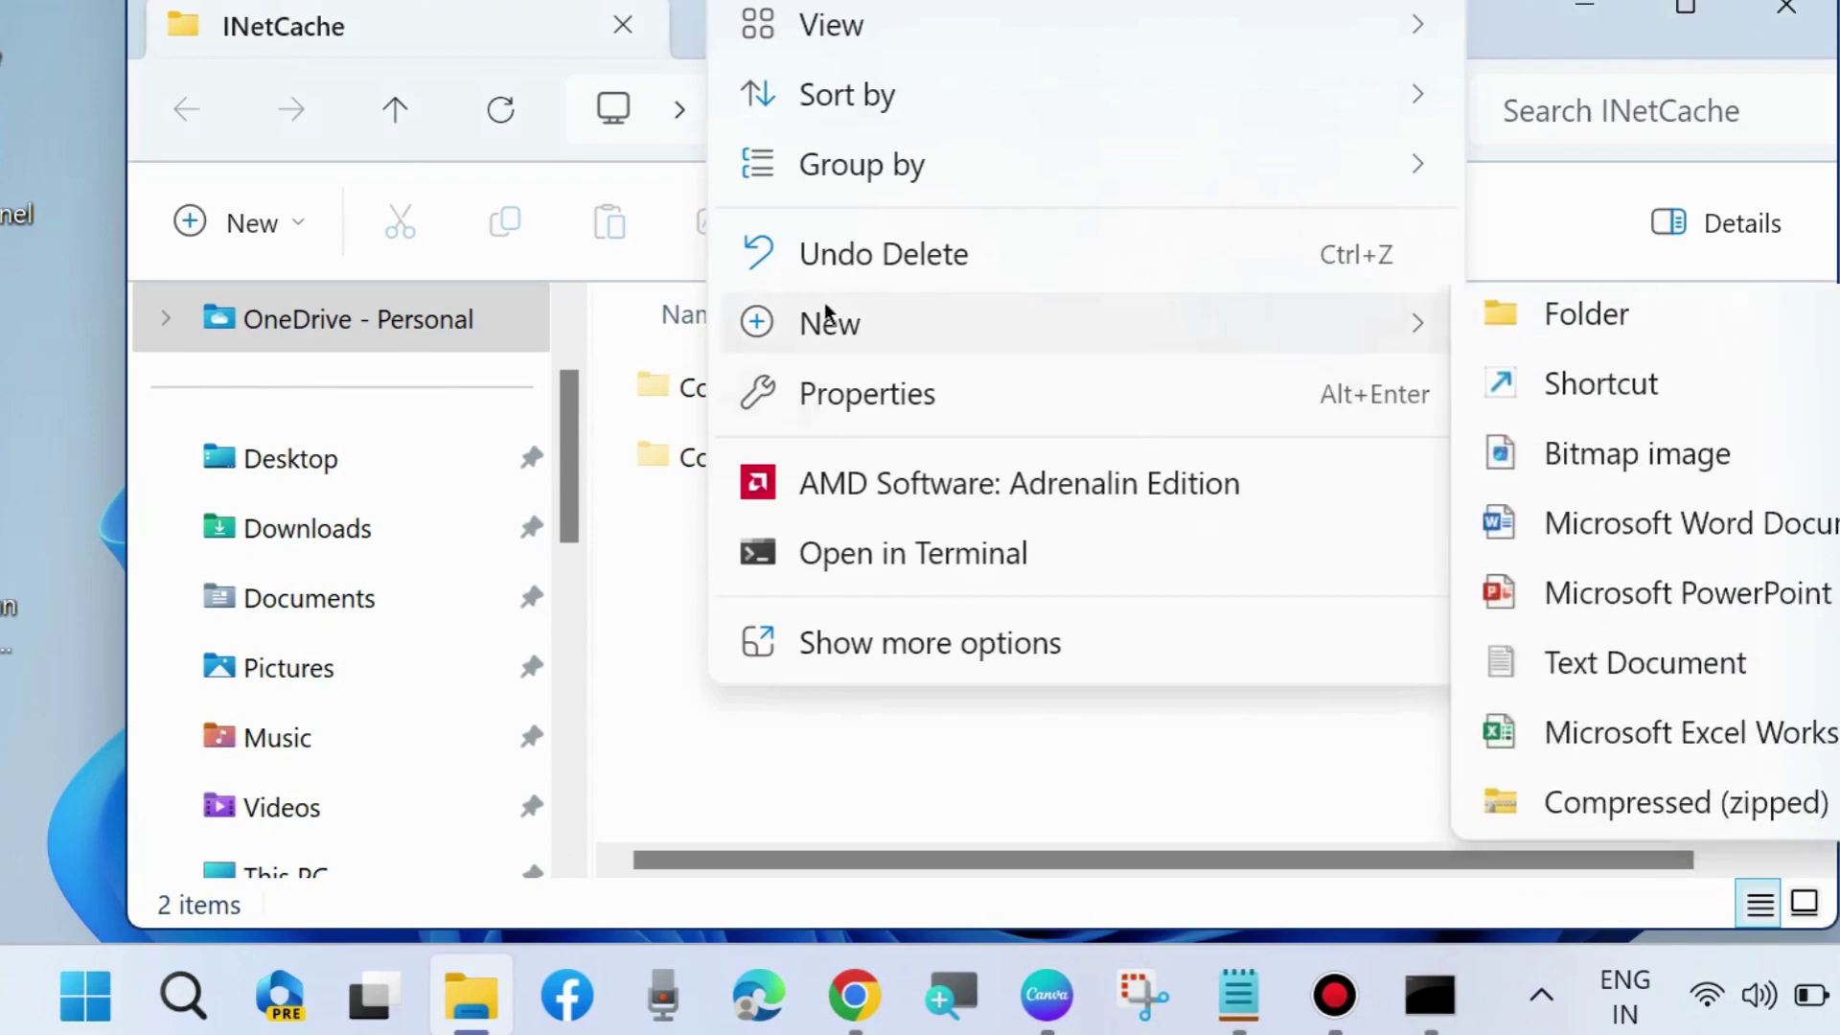
pyautogui.click(1597, 337)
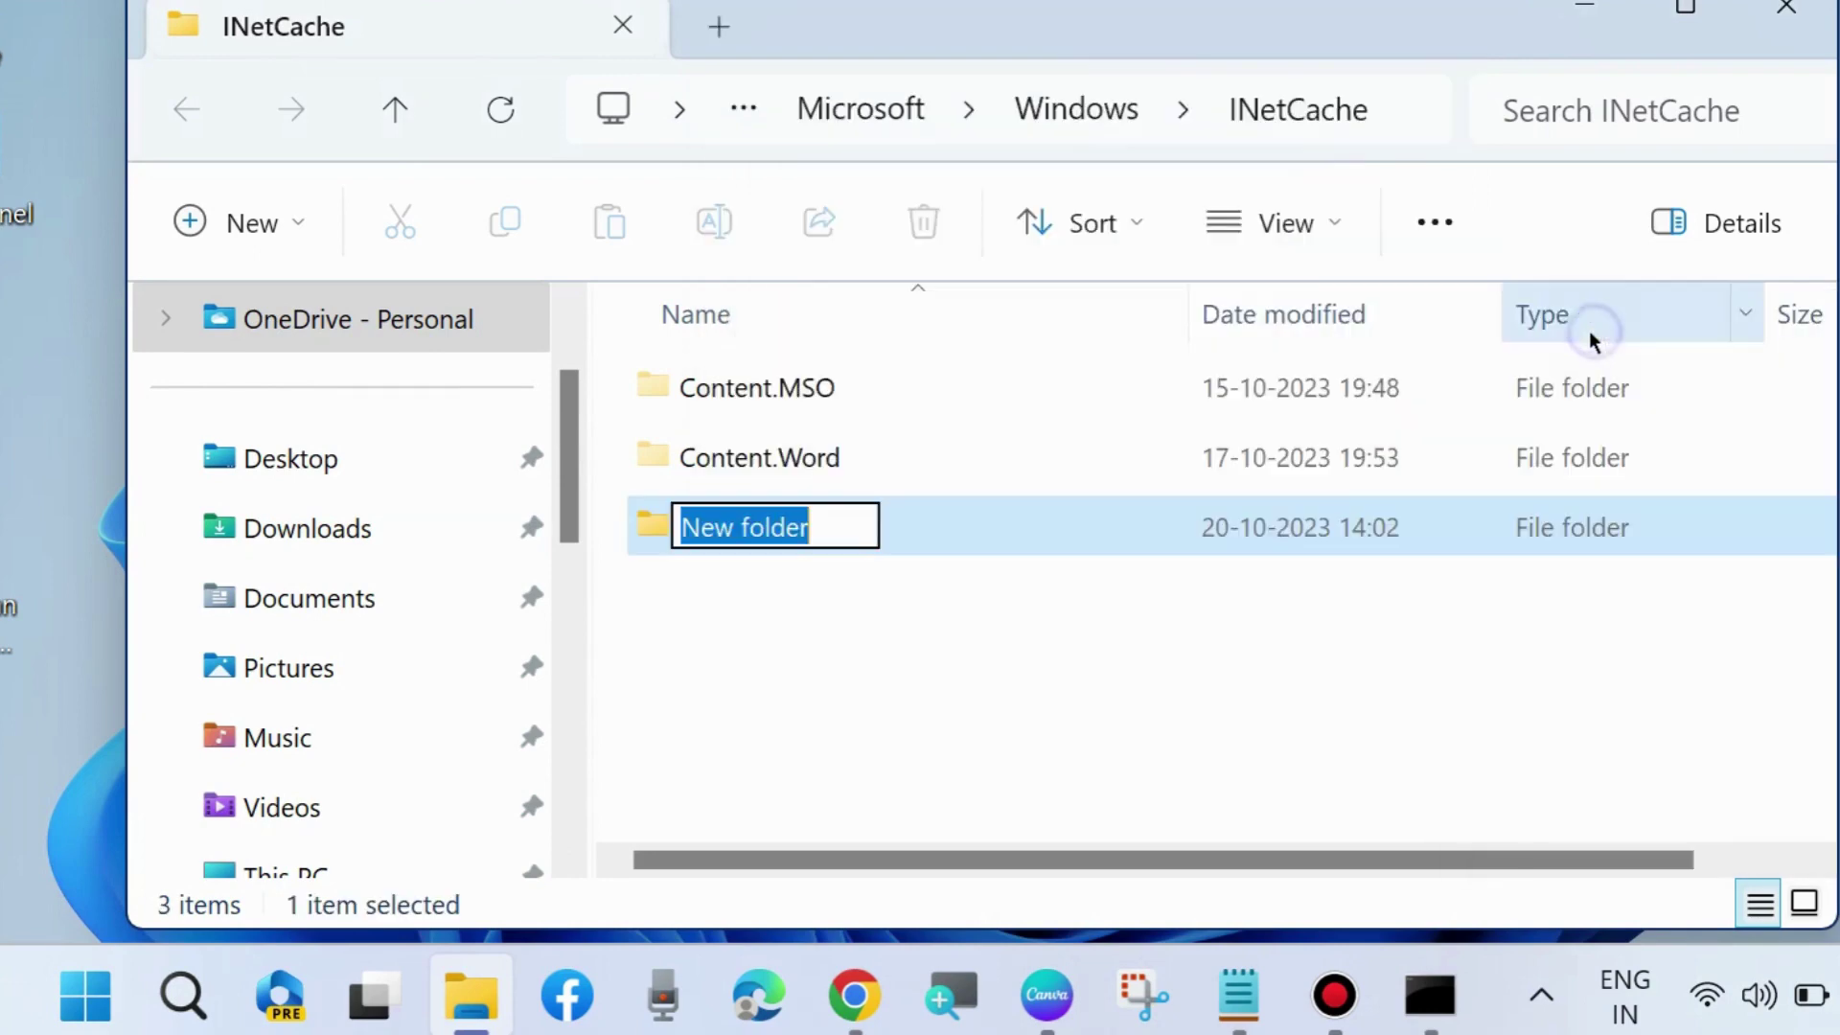
pyautogui.write('c')
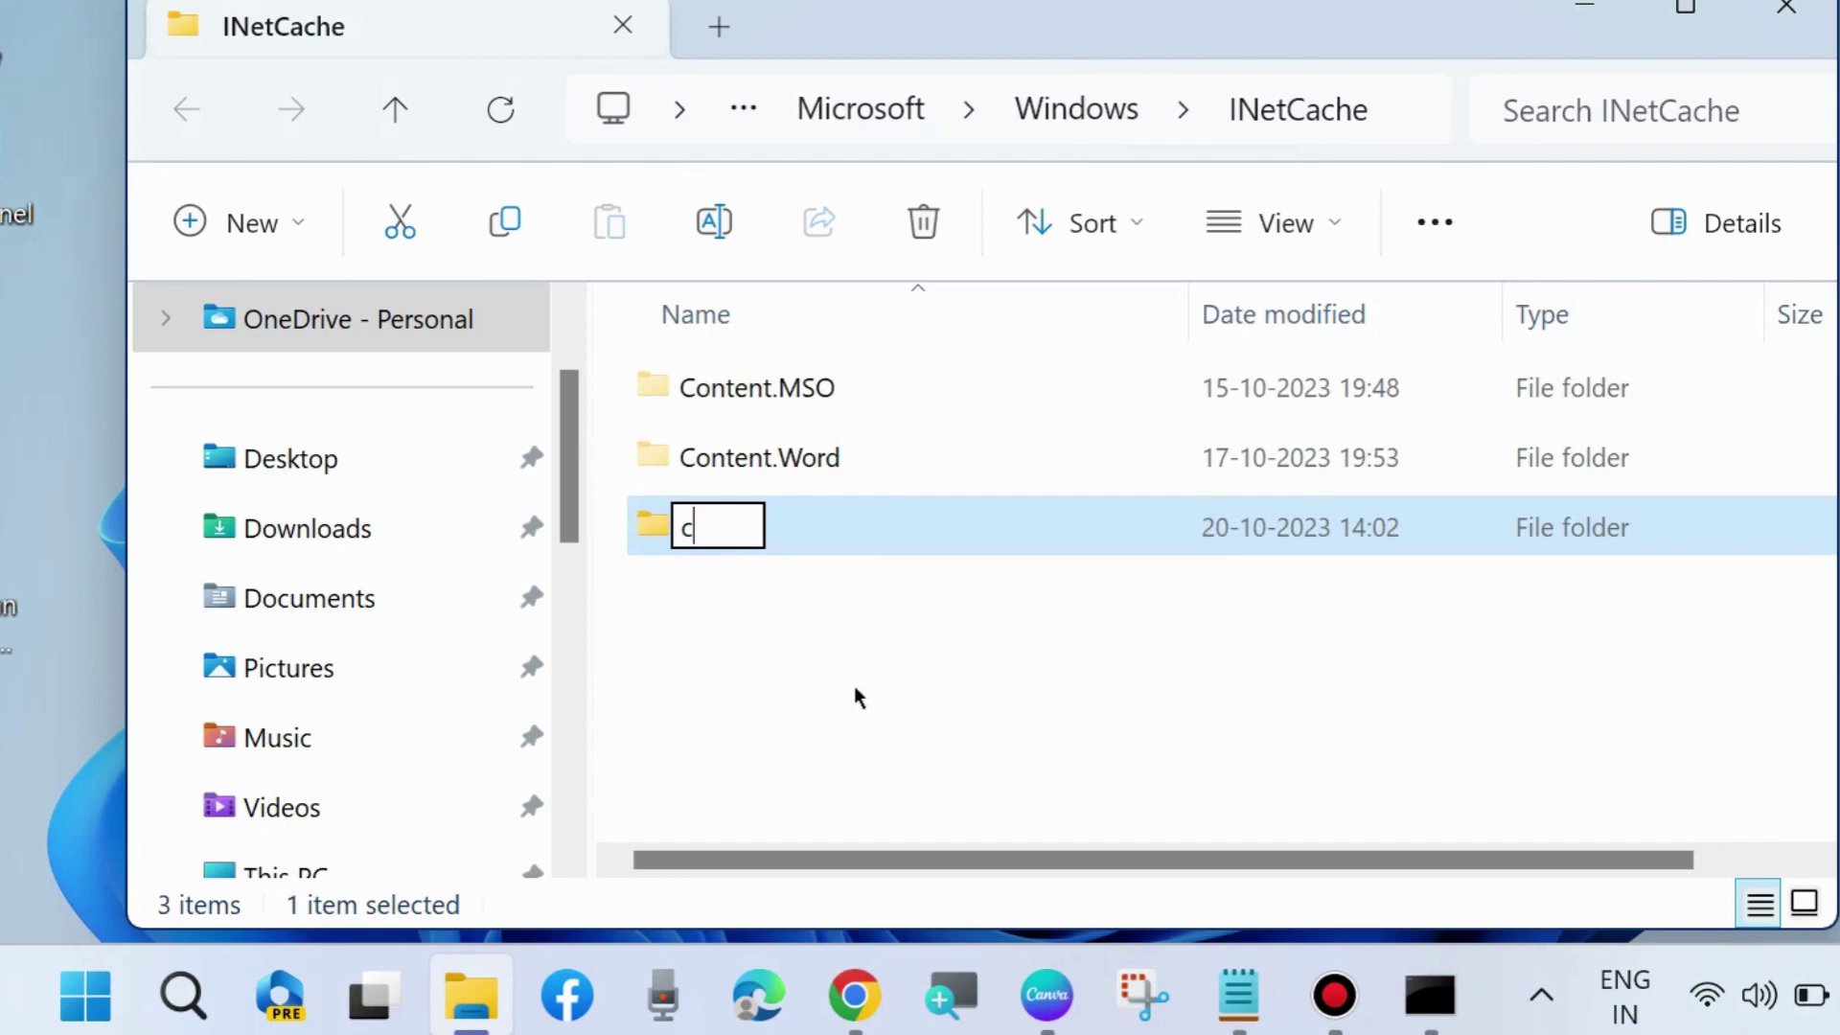
pyautogui.write('ontent.')
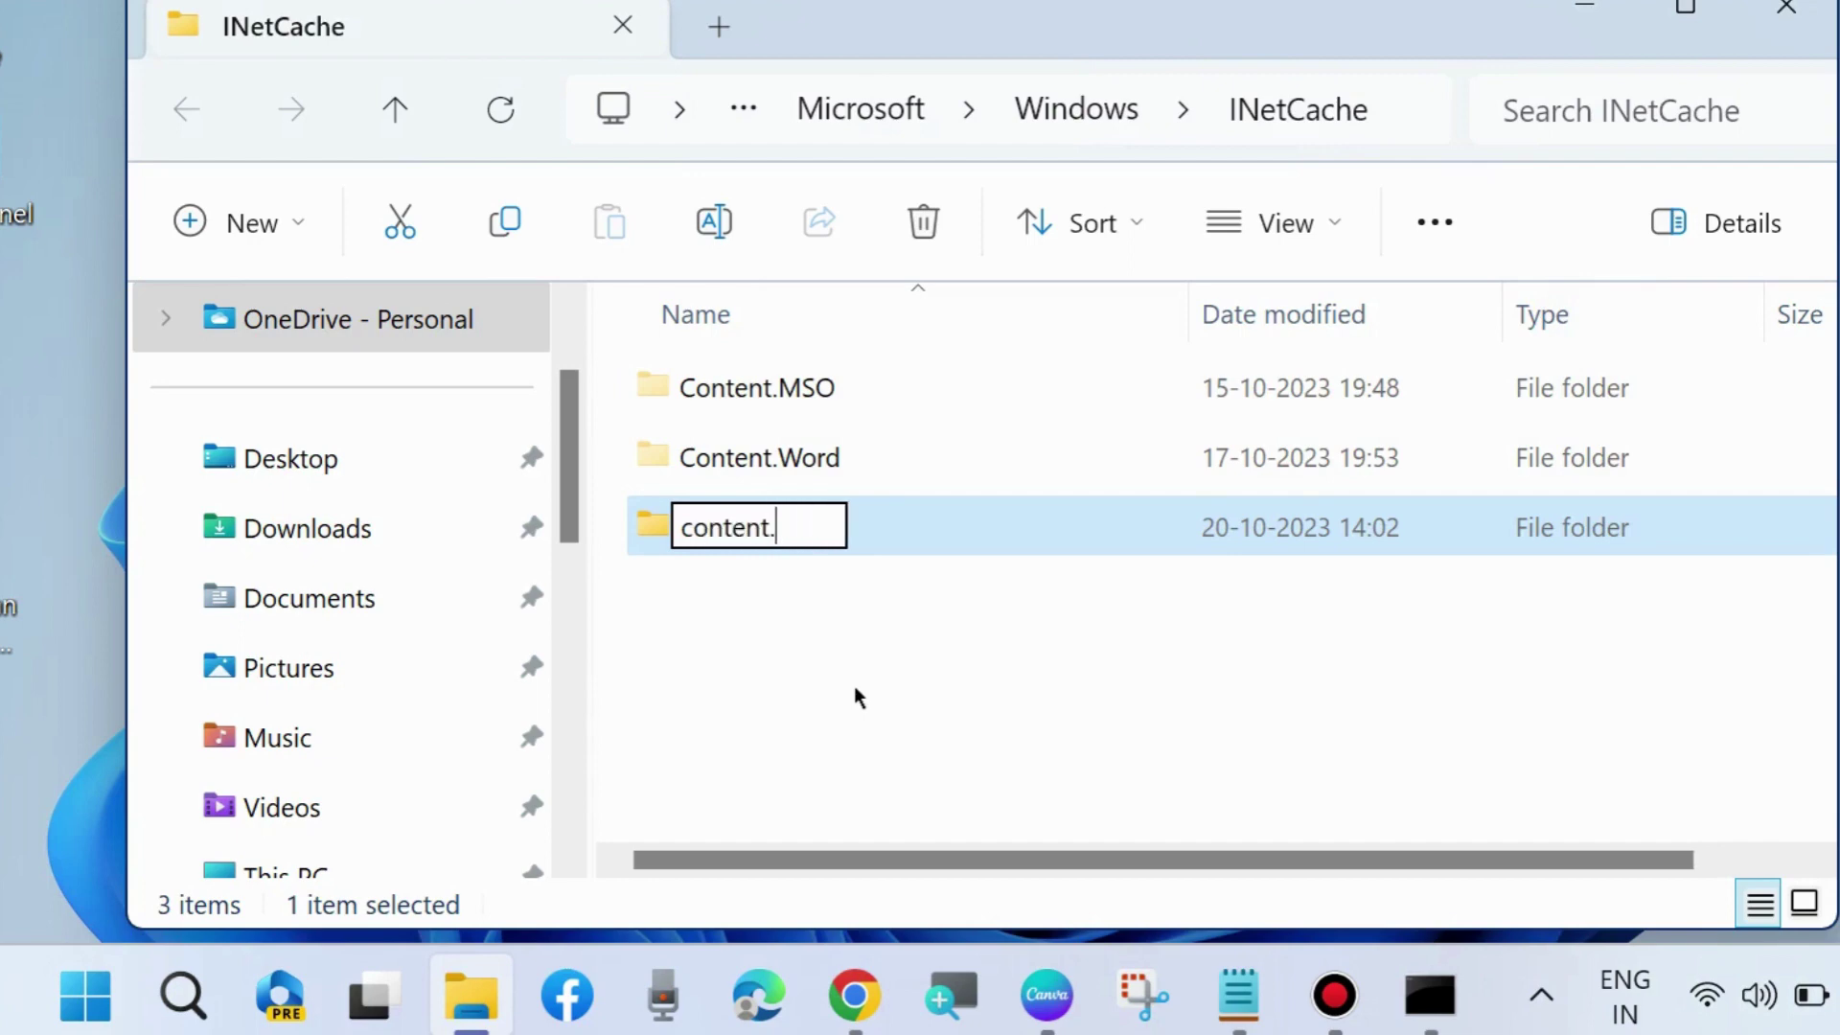
pyautogui.write('word')
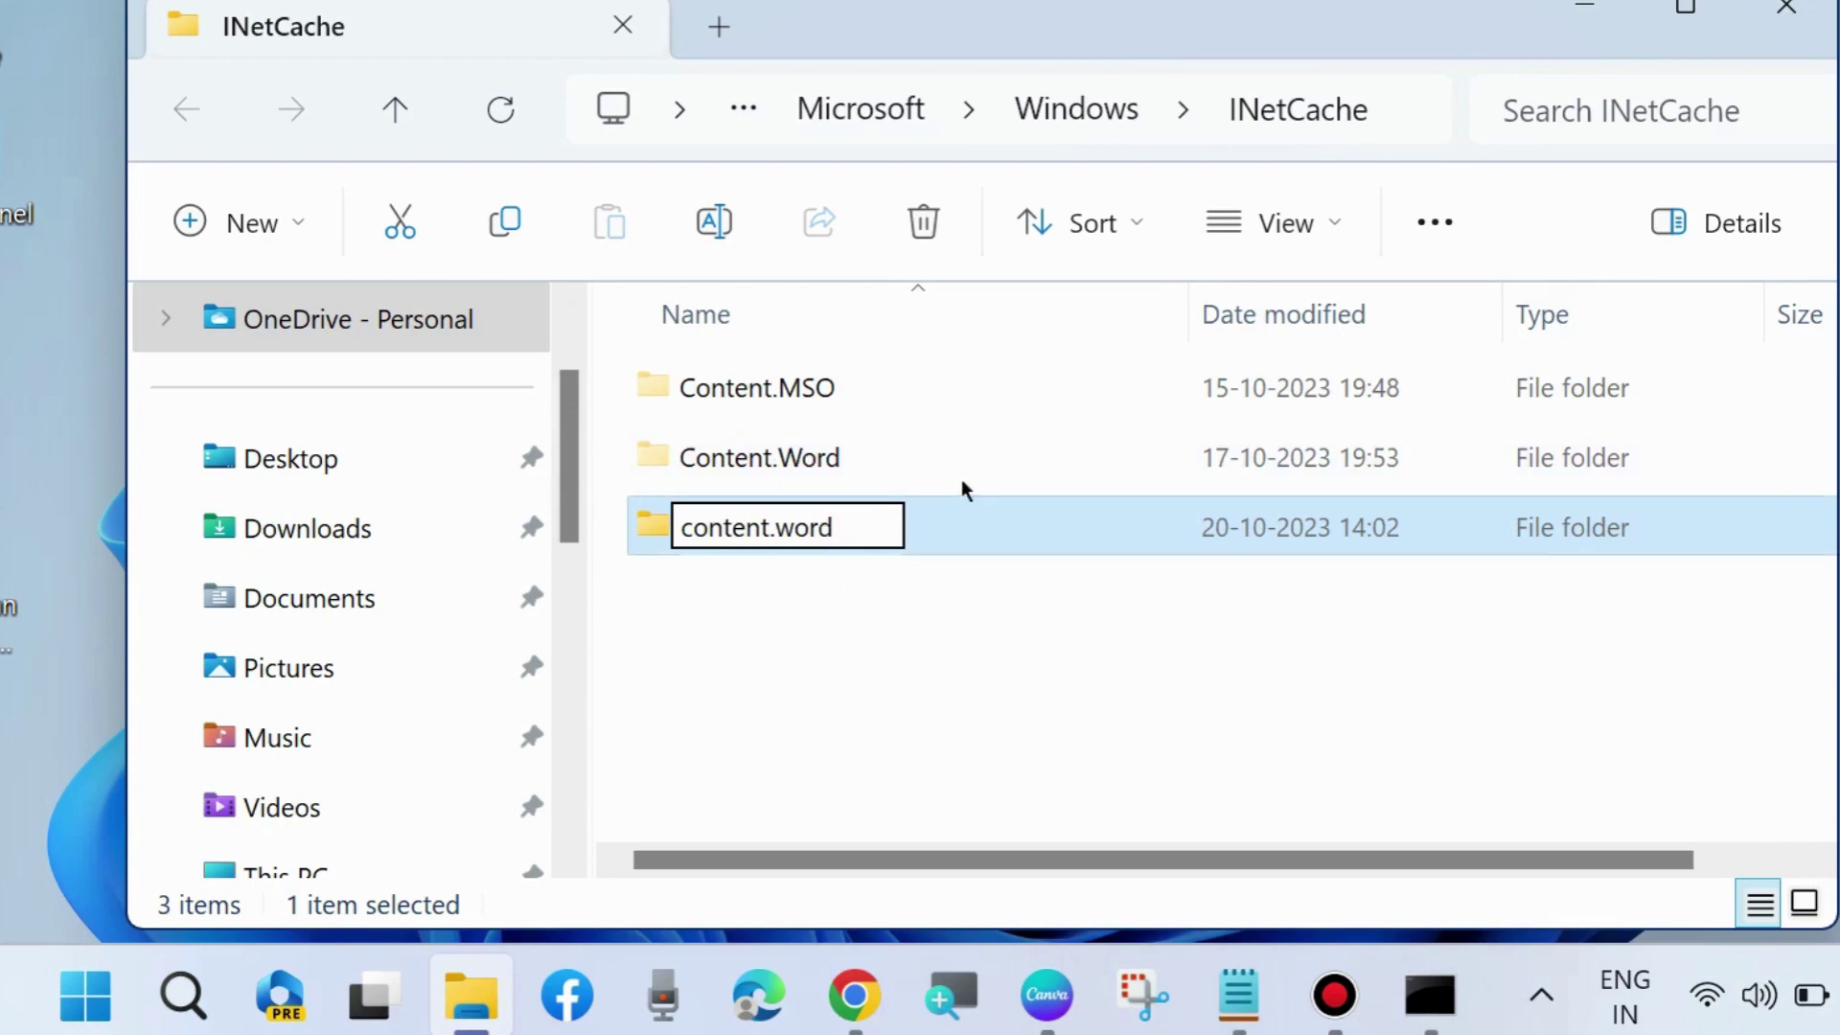
# Close the INetCache window and Ctrl-open 'New Microsoft Word Document' on the desktop to trigger the safe-mode prompt
pyautogui.hotkey('alt', 'F4')
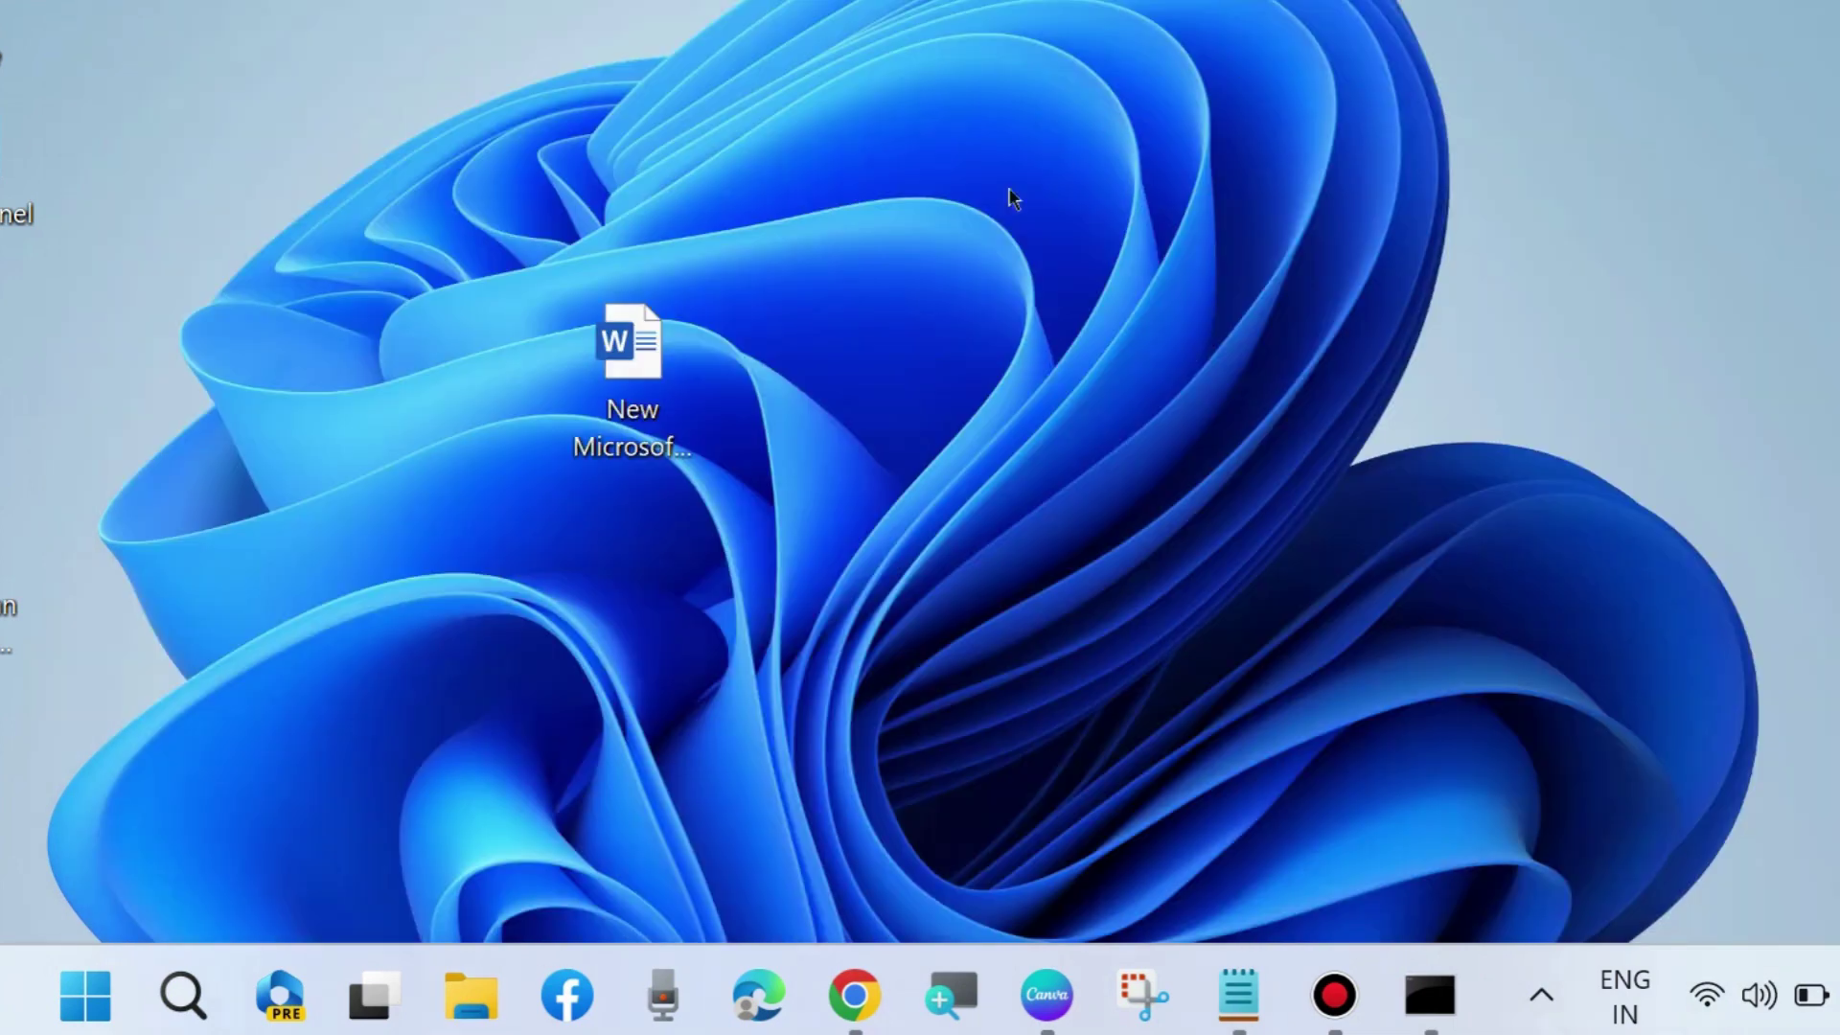
pyautogui.click(633, 371)
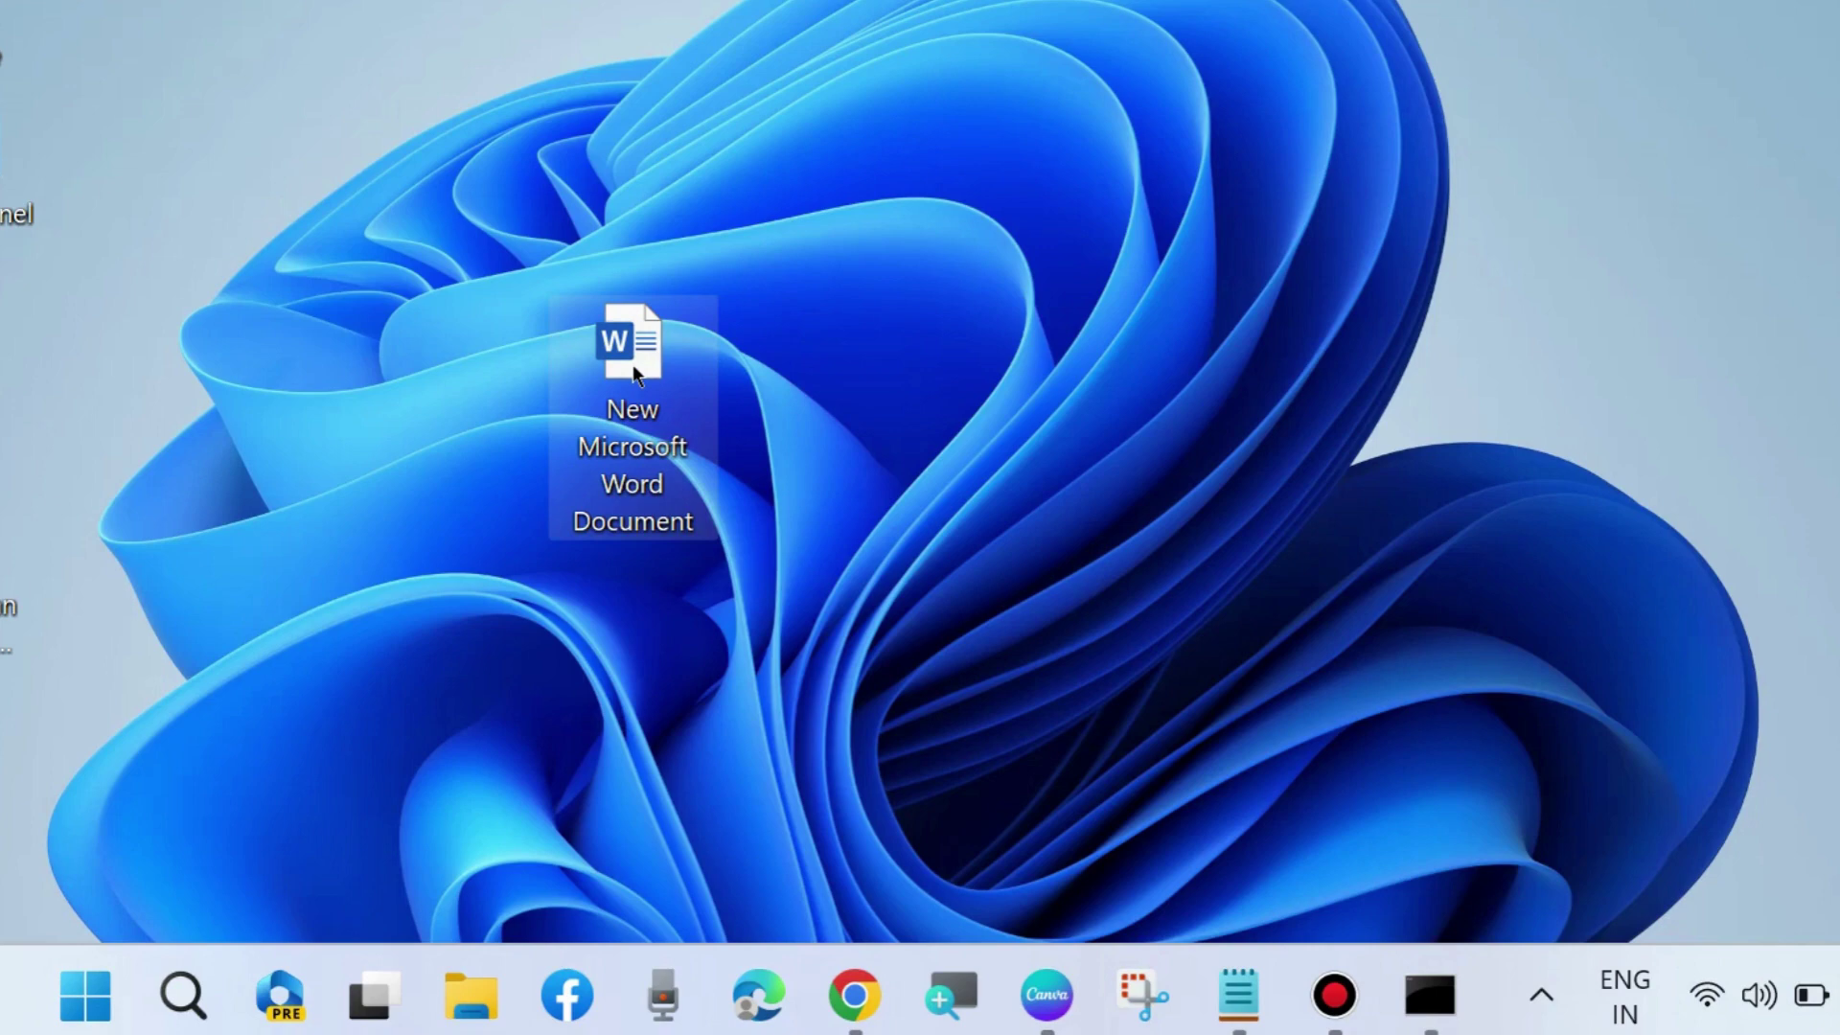
pyautogui.doubleClick(642, 377)
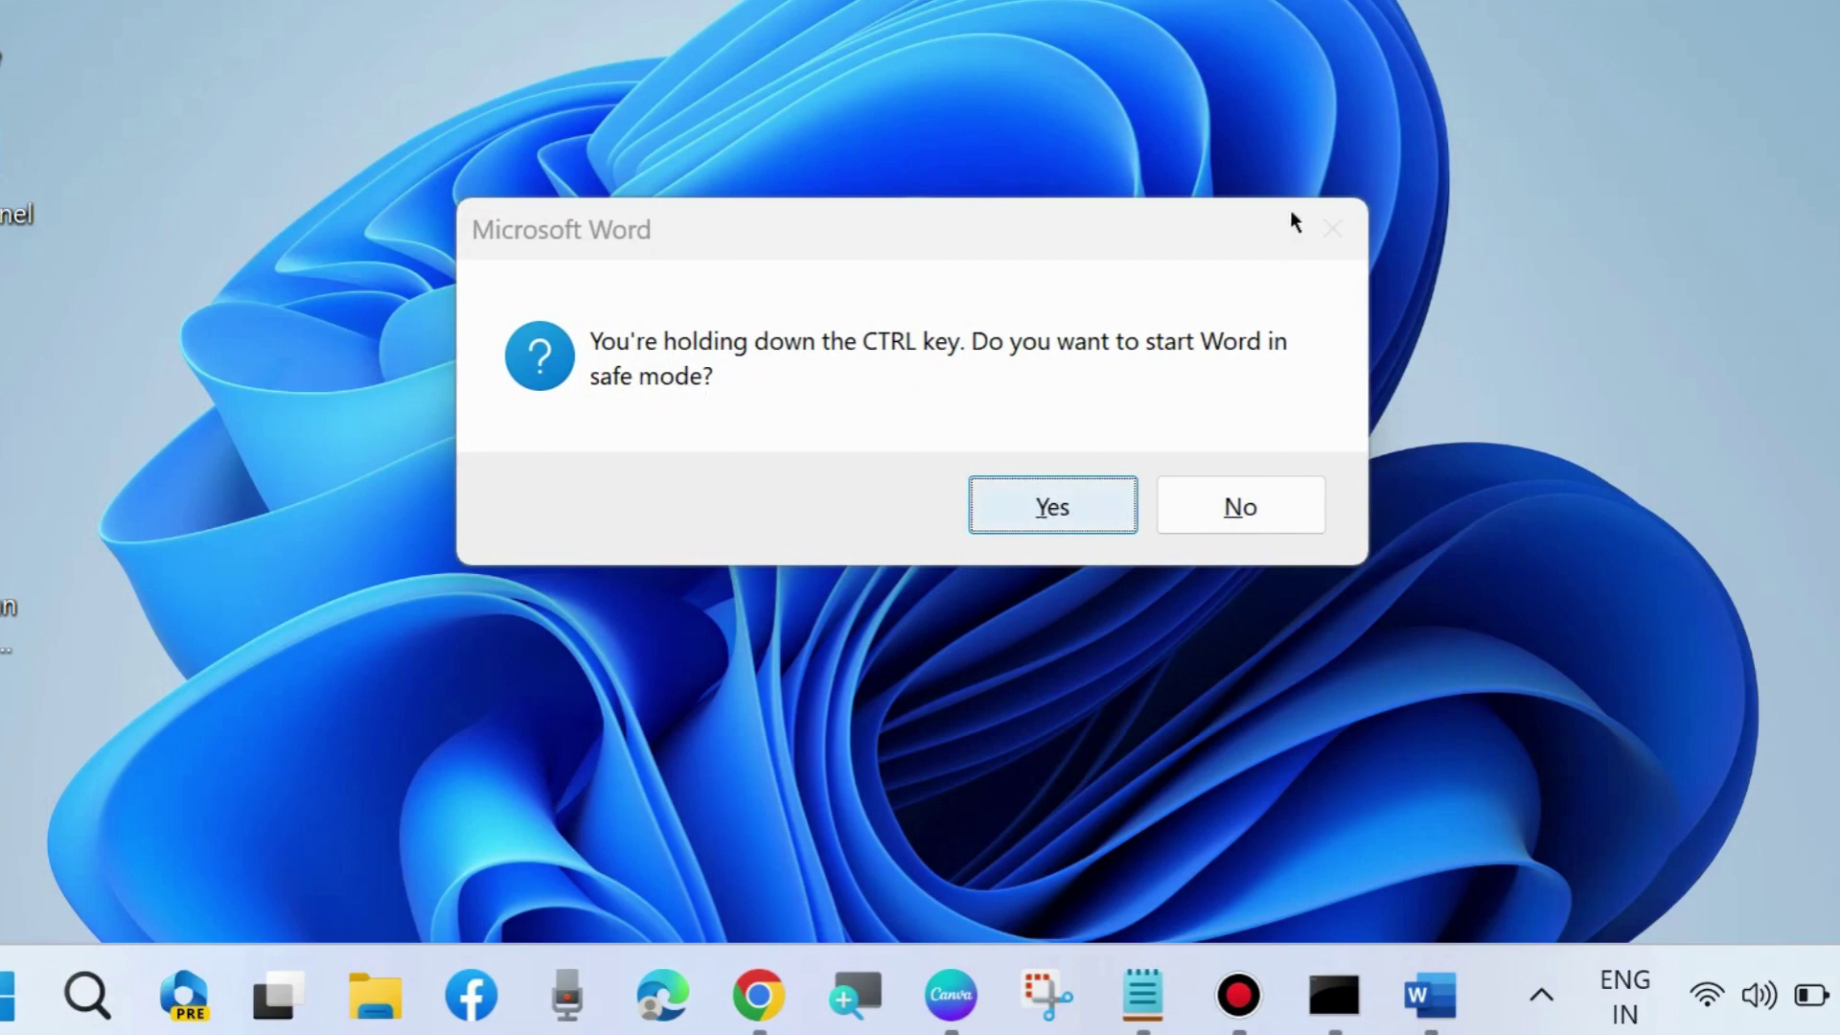
# Dismiss Word's safe-mode prompt and enter 'winword.exe /r' in the Run dialog from the Start quick-link menu
pyautogui.press('Escape')
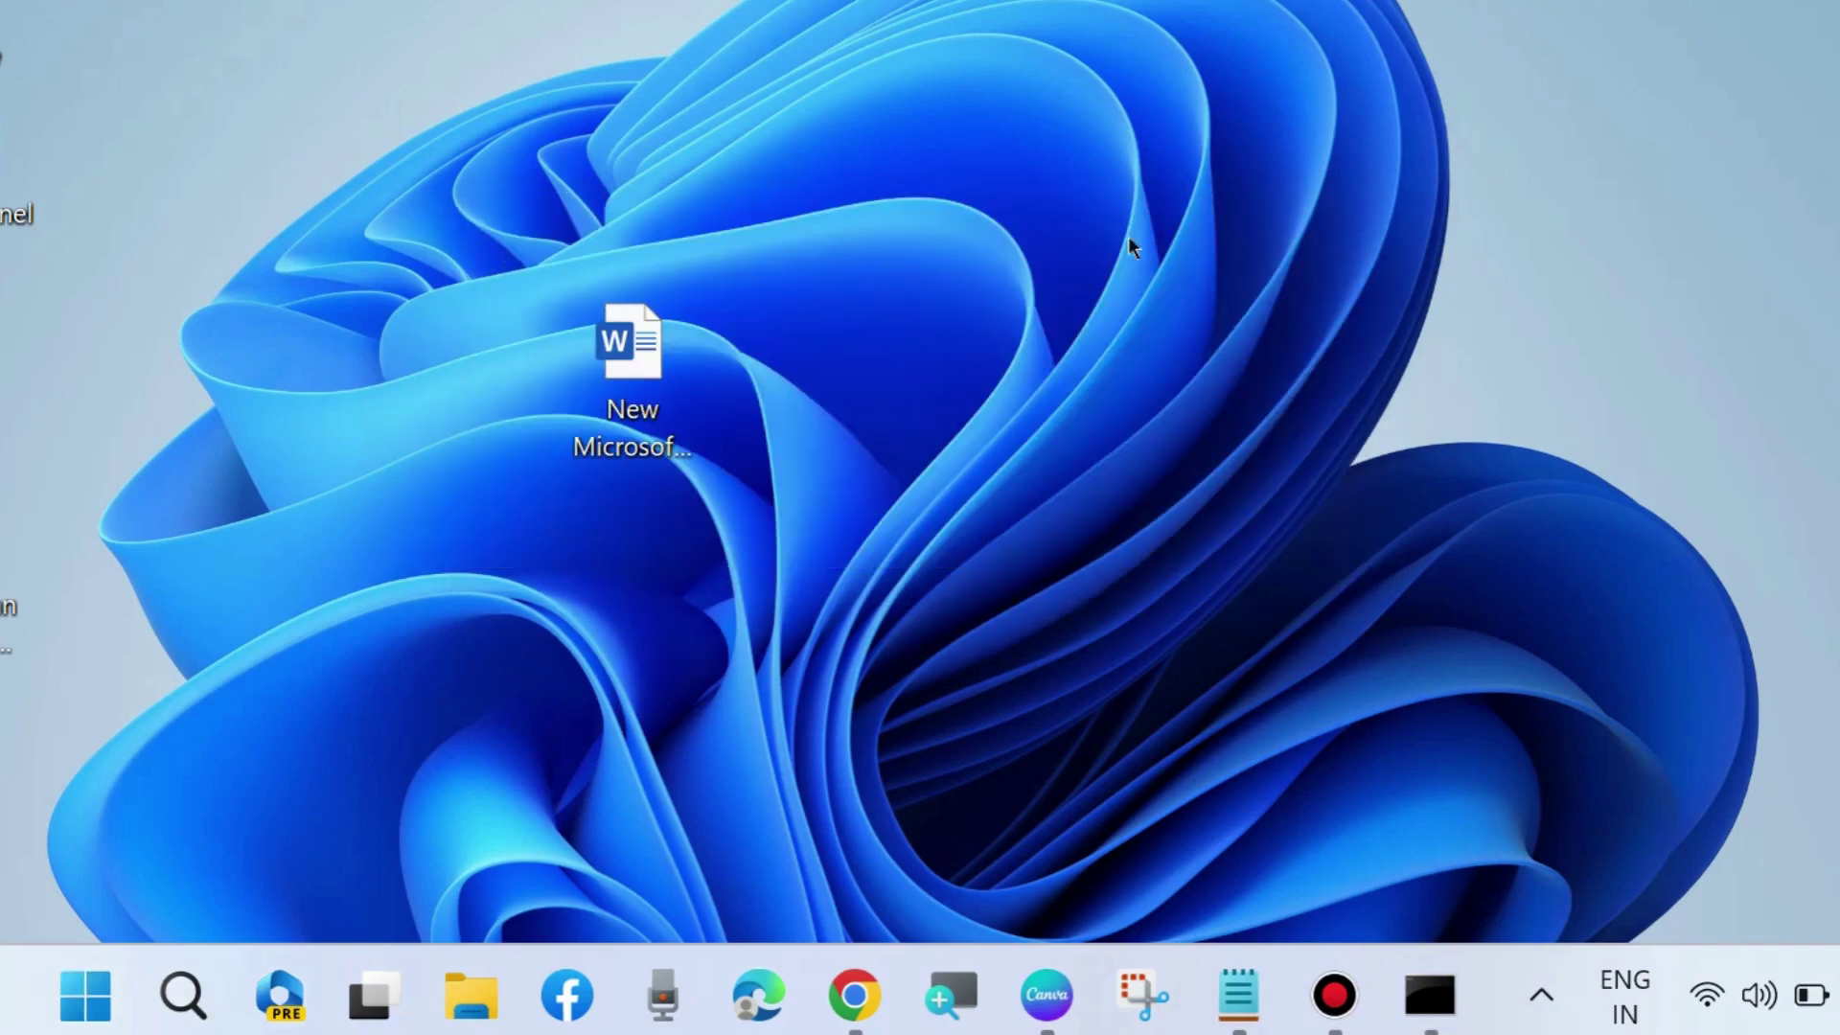
pyautogui.rightClick(80, 999)
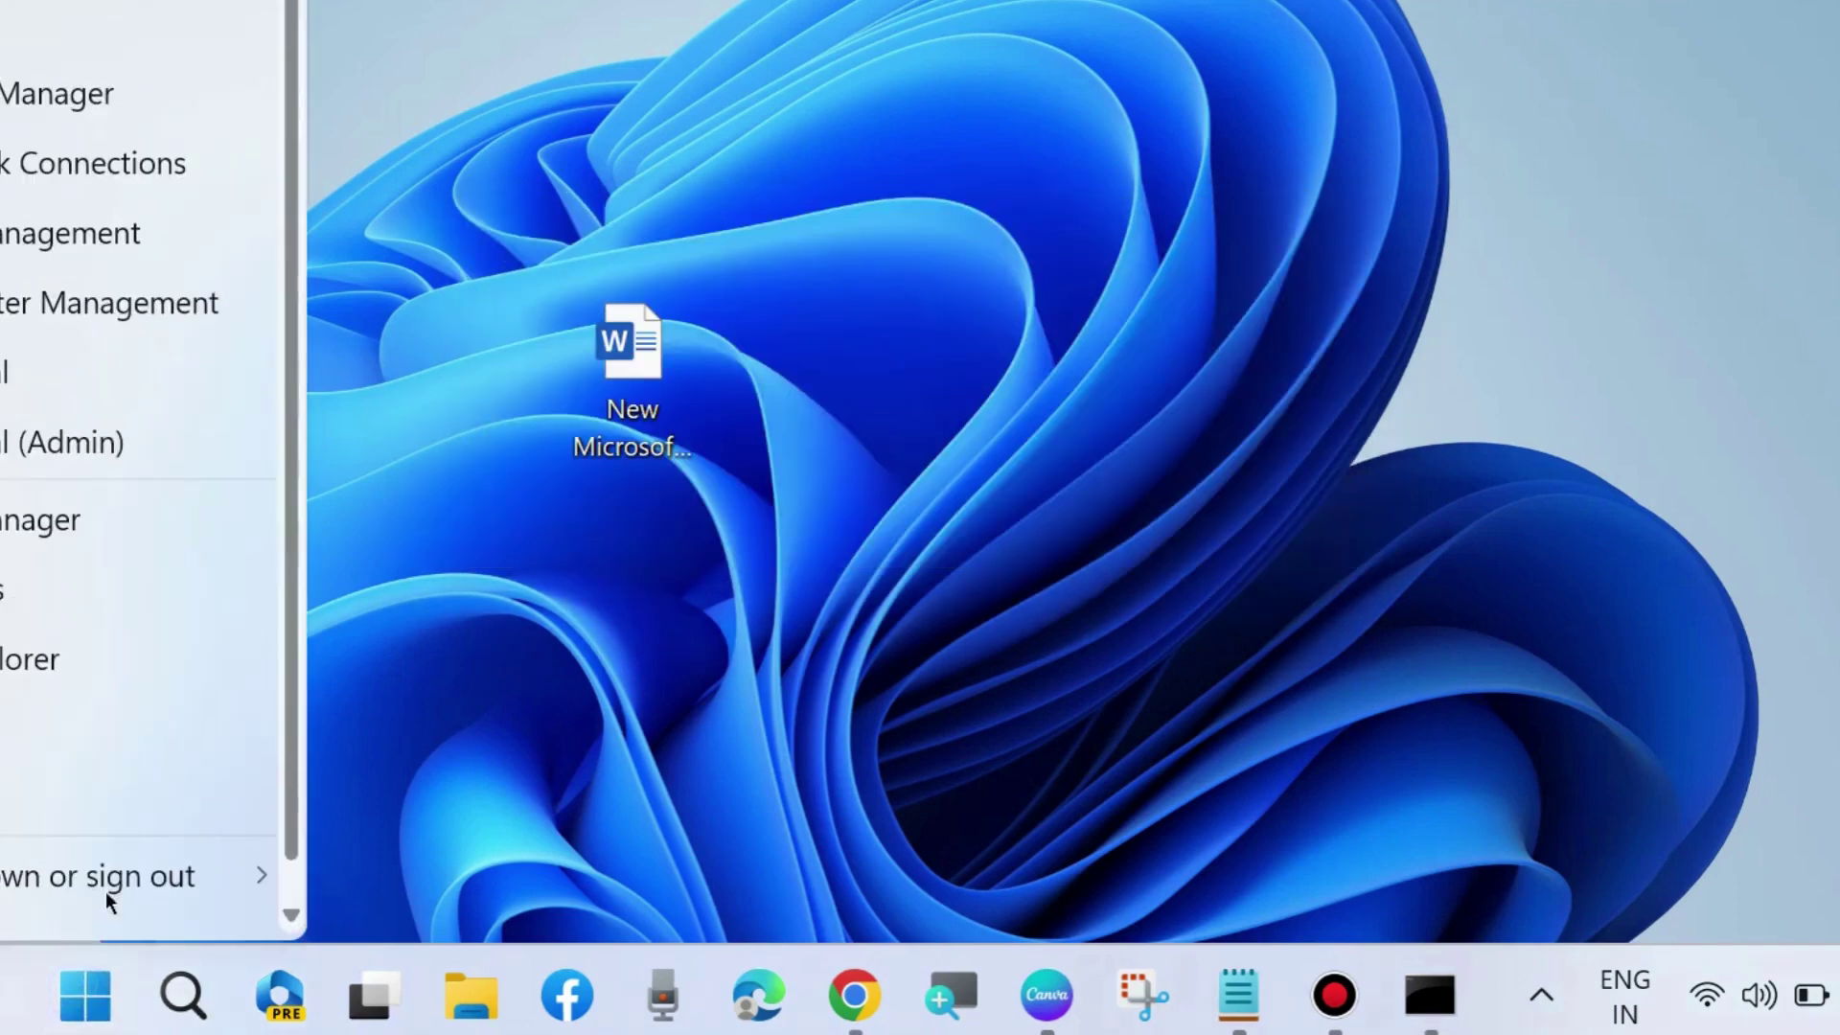
pyautogui.click(7, 815)
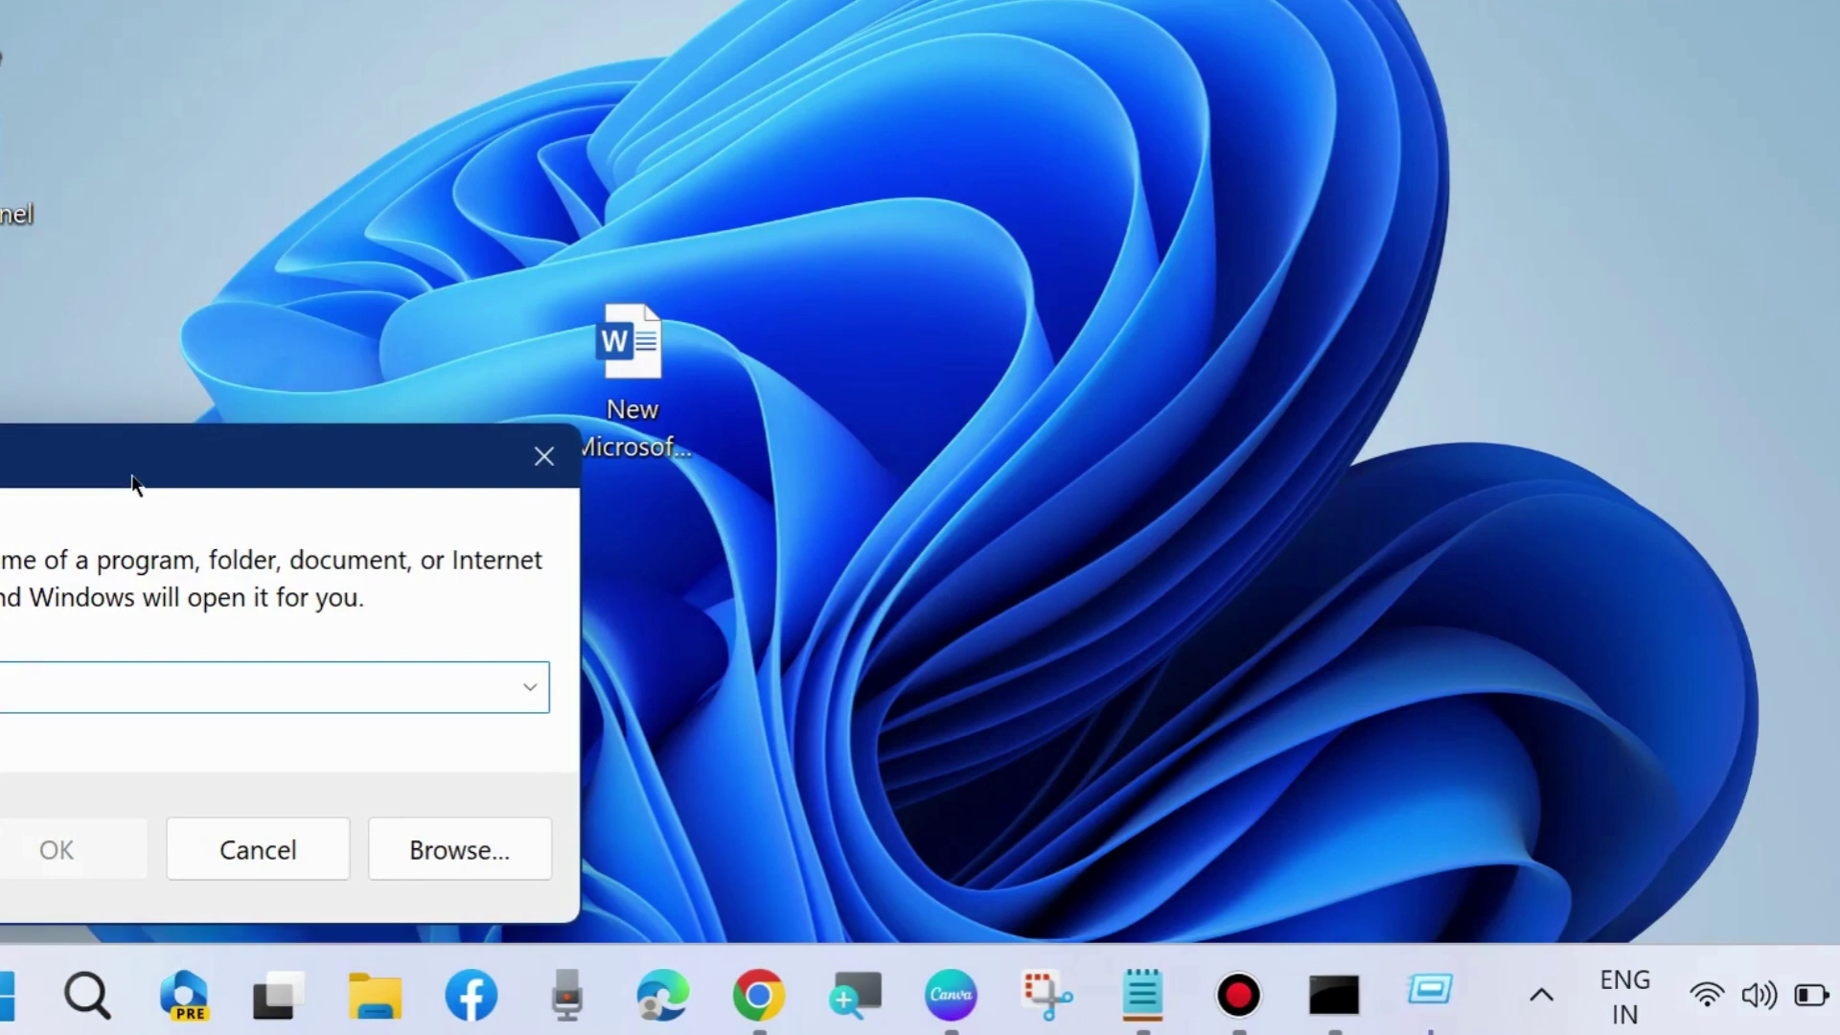
pyautogui.moveTo(135, 485); pyautogui.dragTo(898, 196)
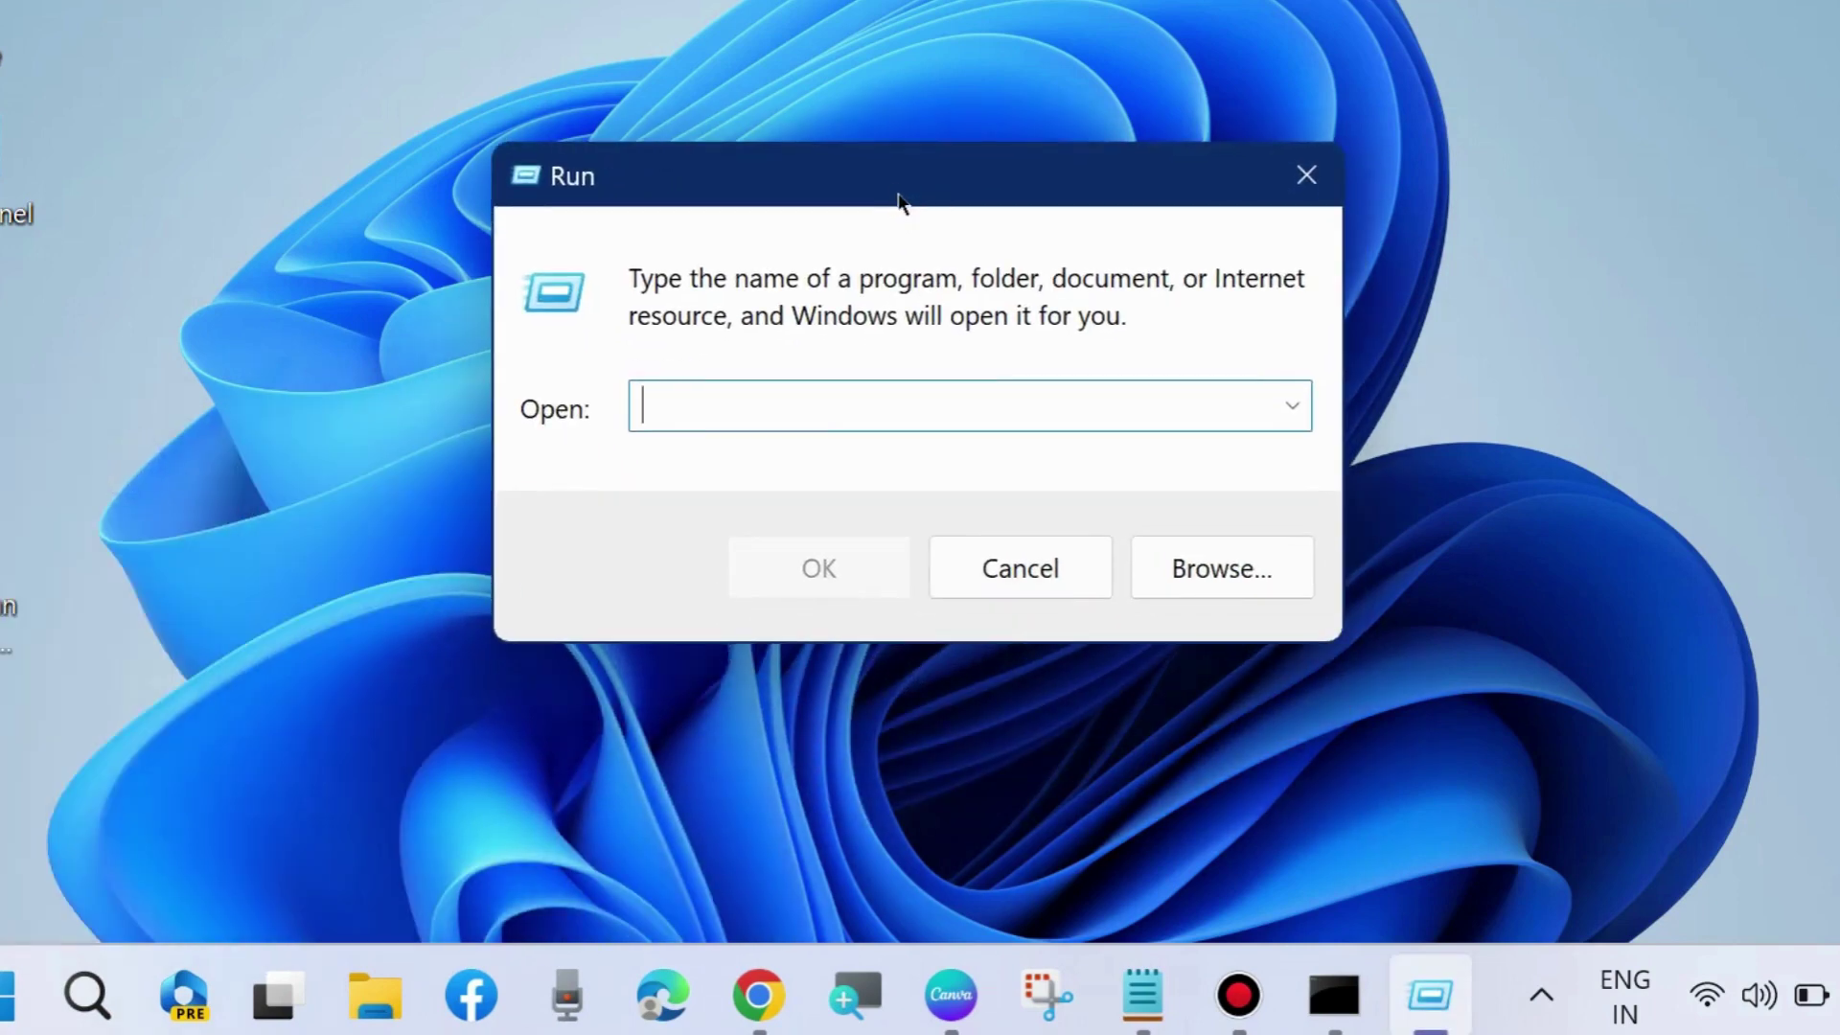
pyautogui.write('winword.exe /r')
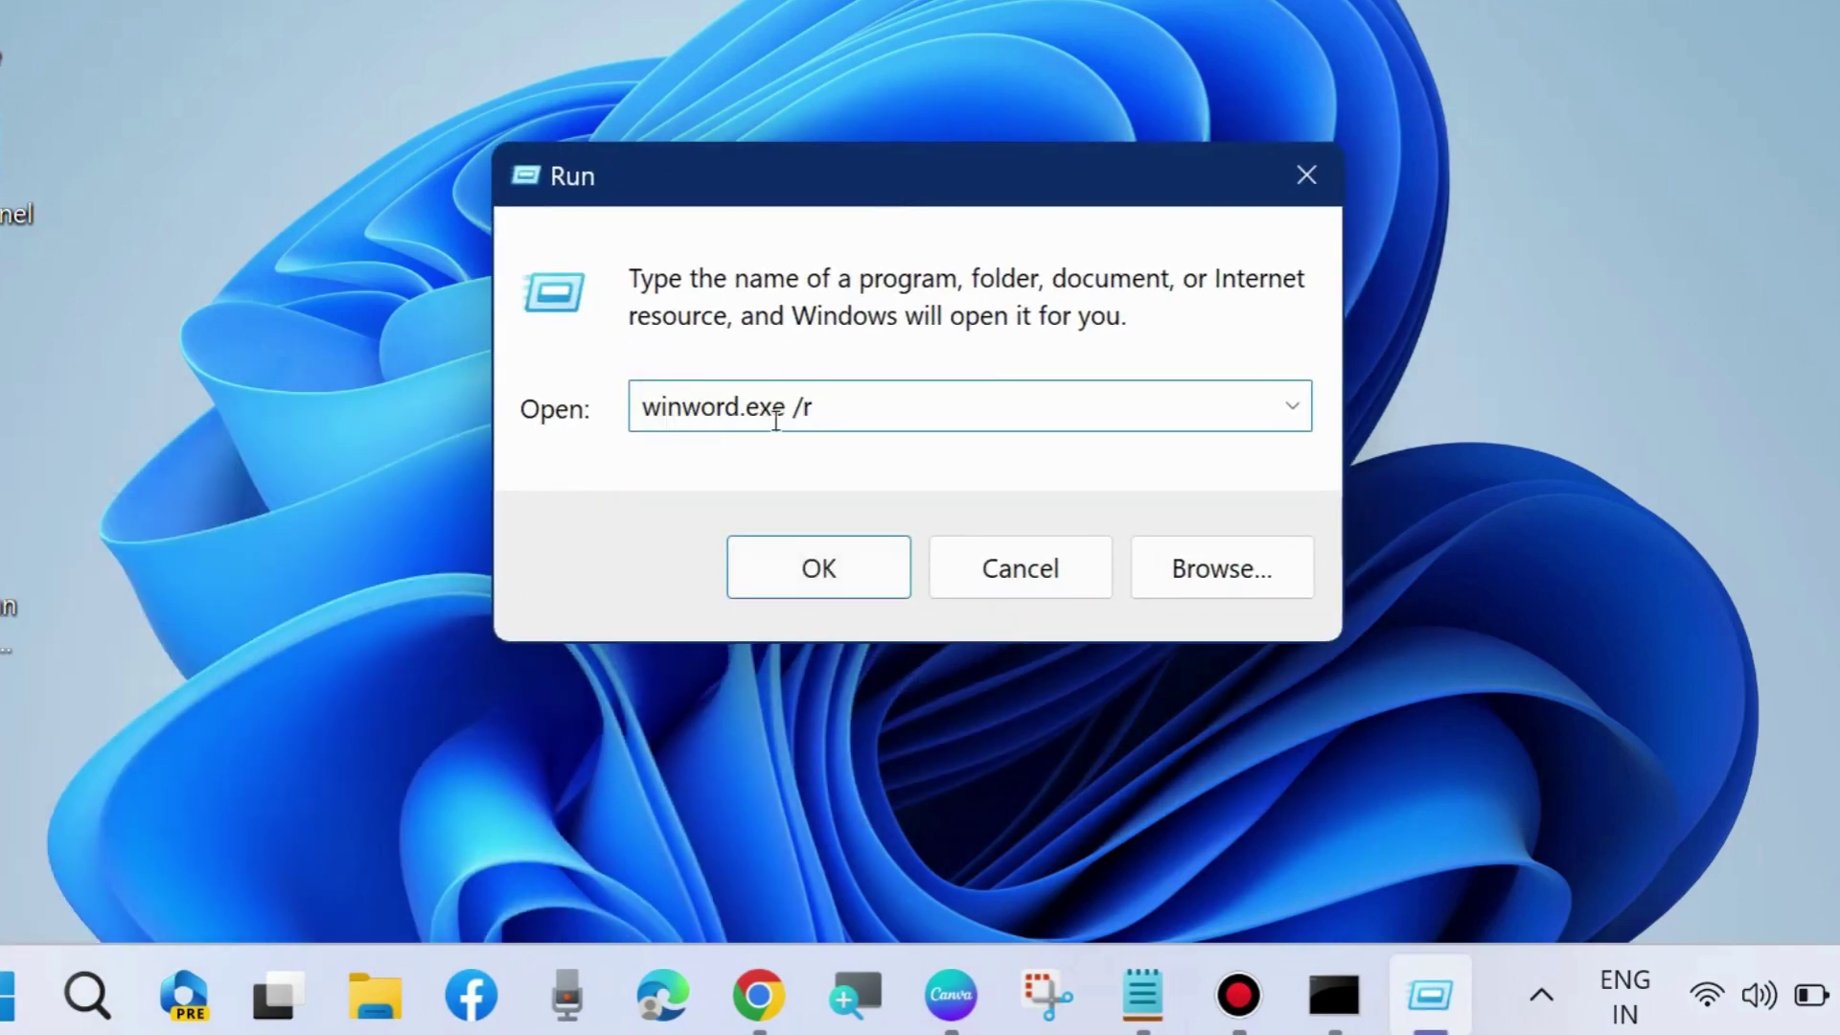